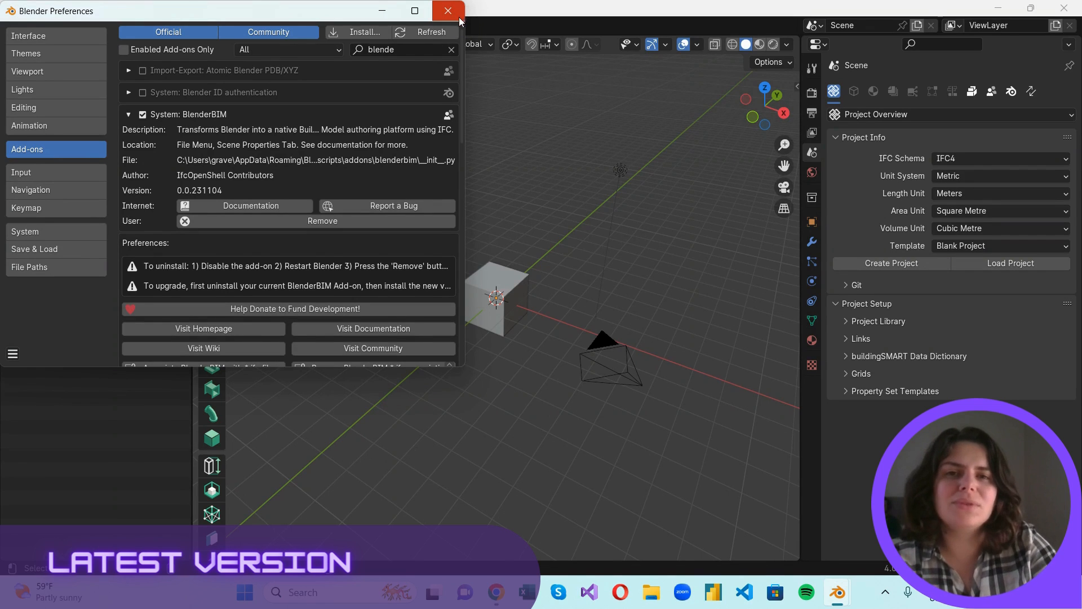
# Close the preferences and create a metric IFC4 project in meters from the IFC4 Demo Library template
pyautogui.click(457, 13)
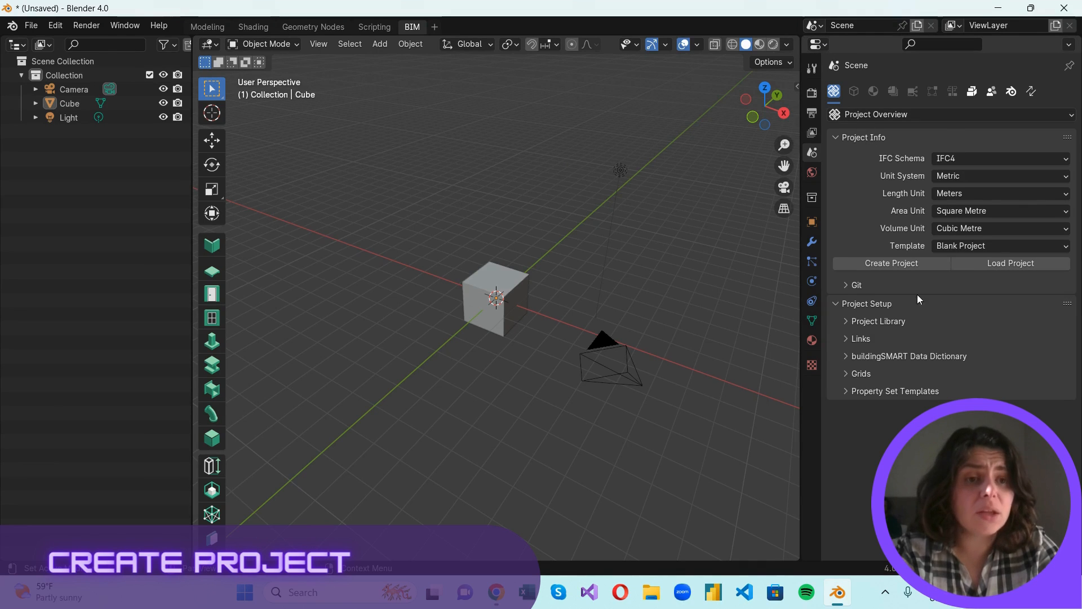
pyautogui.click(969, 159)
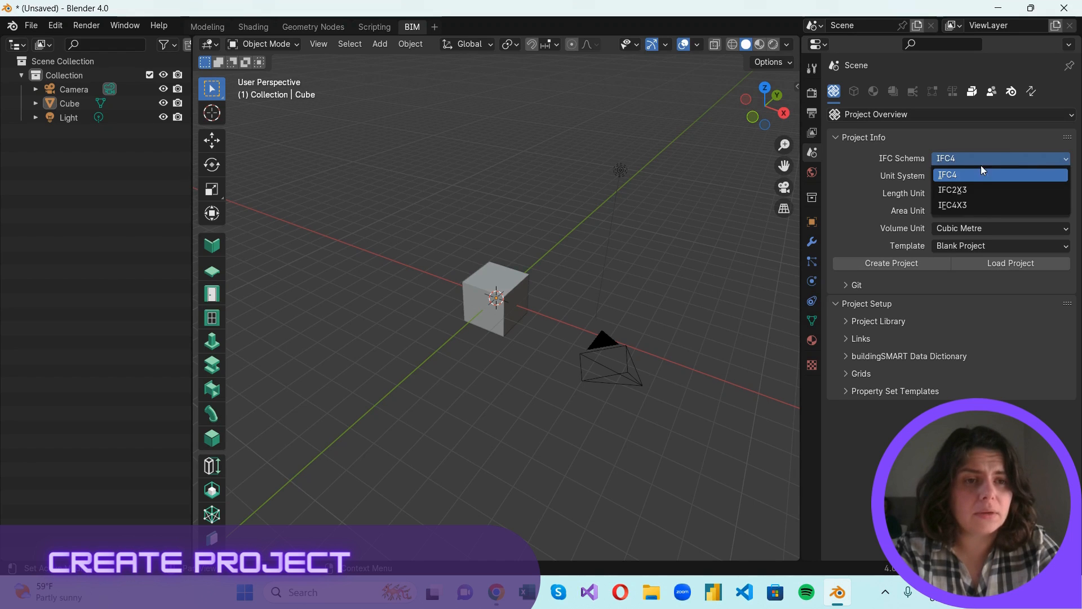
pyautogui.click(989, 157)
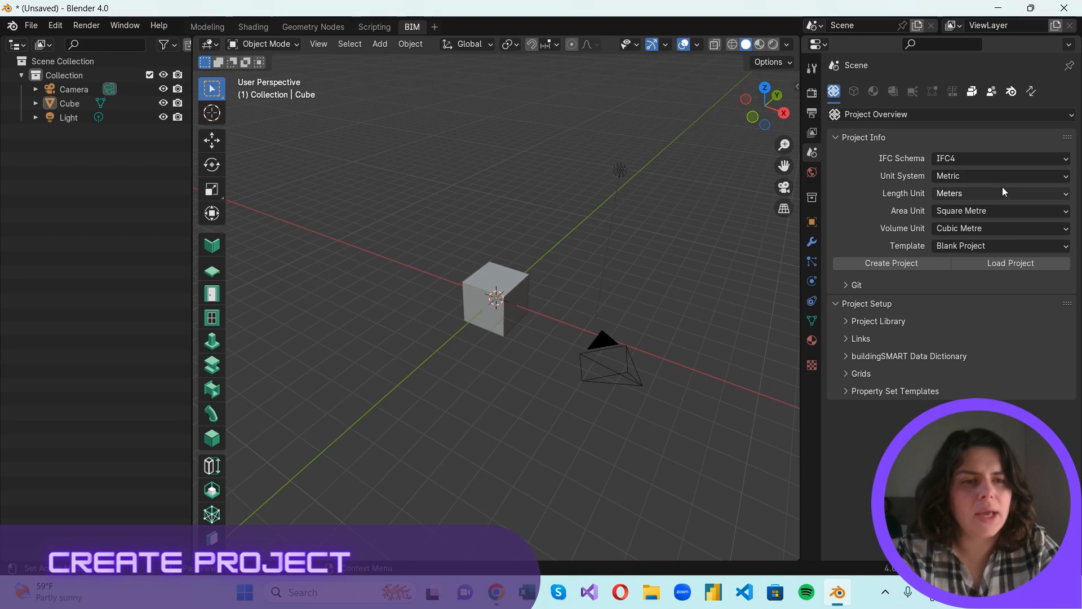
pyautogui.click(1058, 247)
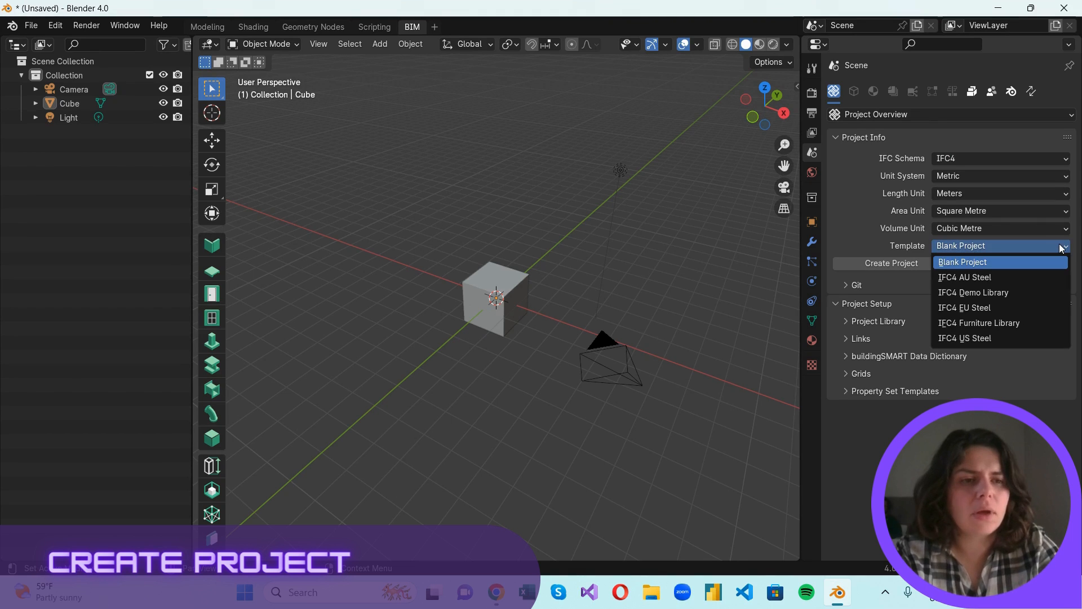
pyautogui.click(1019, 290)
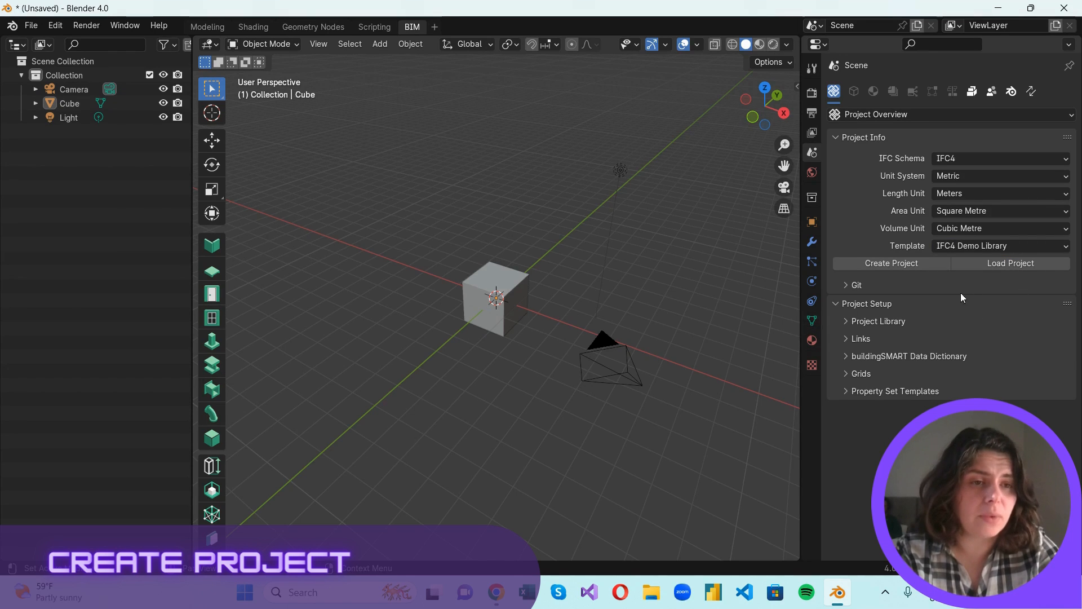
pyautogui.click(916, 264)
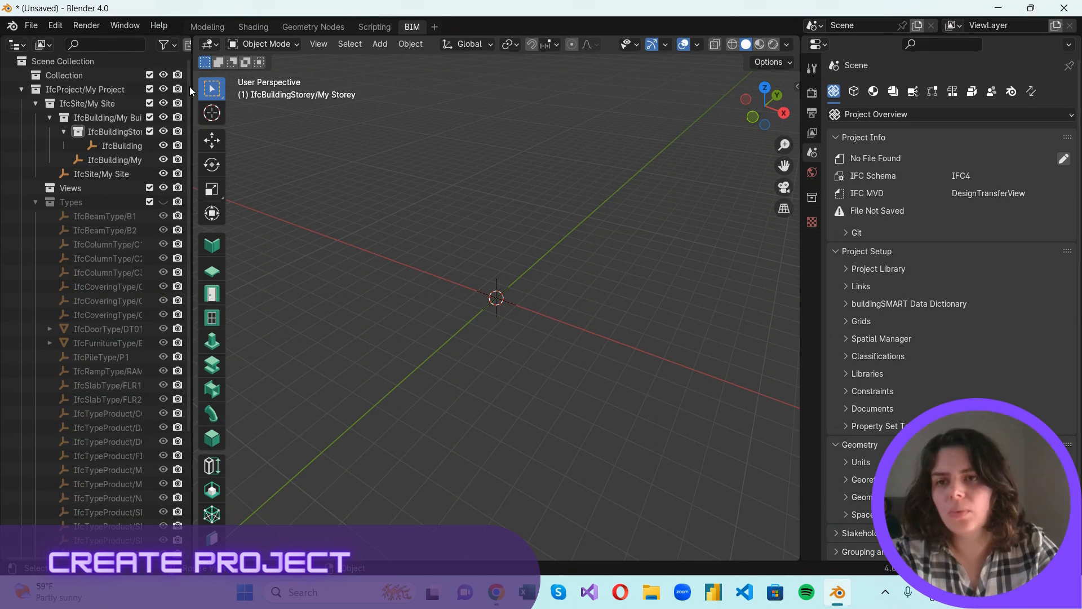
# Widen the outliner to examine the new project's spatial hierarchy and types, check the available editor types, and narrow it again
pyautogui.moveTo(192, 86); pyautogui.dragTo(394, 84)
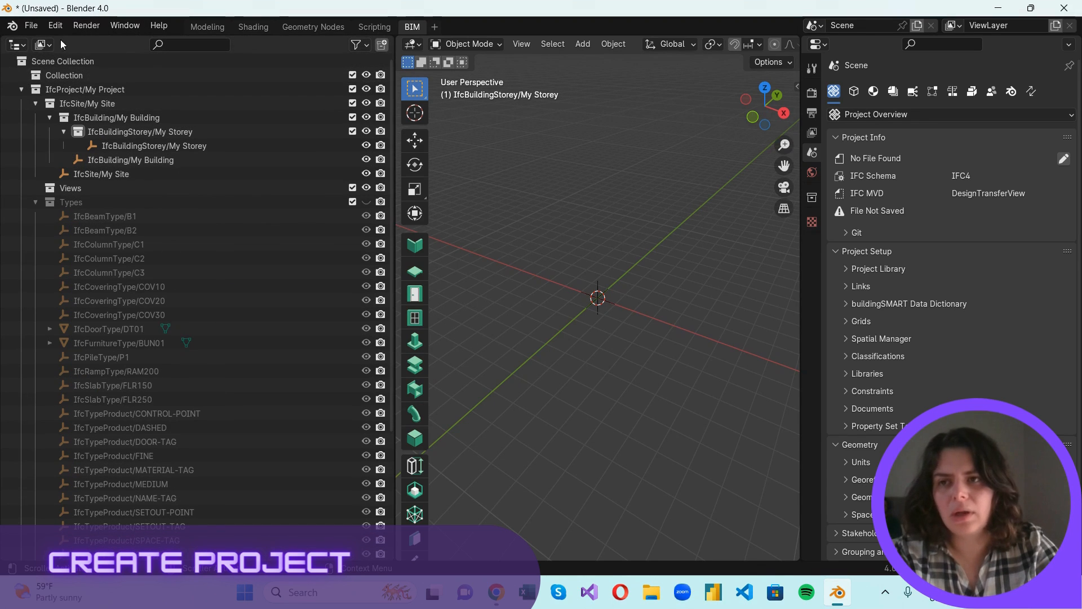
pyautogui.click(15, 45)
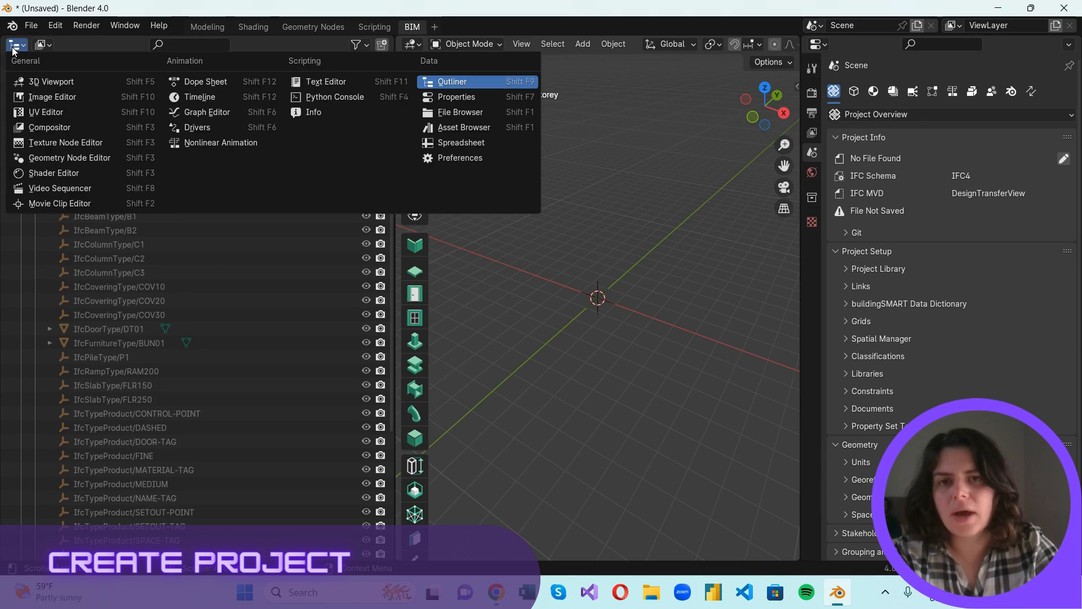
pyautogui.click(14, 48)
pyautogui.moveTo(395, 194); pyautogui.dragTo(224, 194)
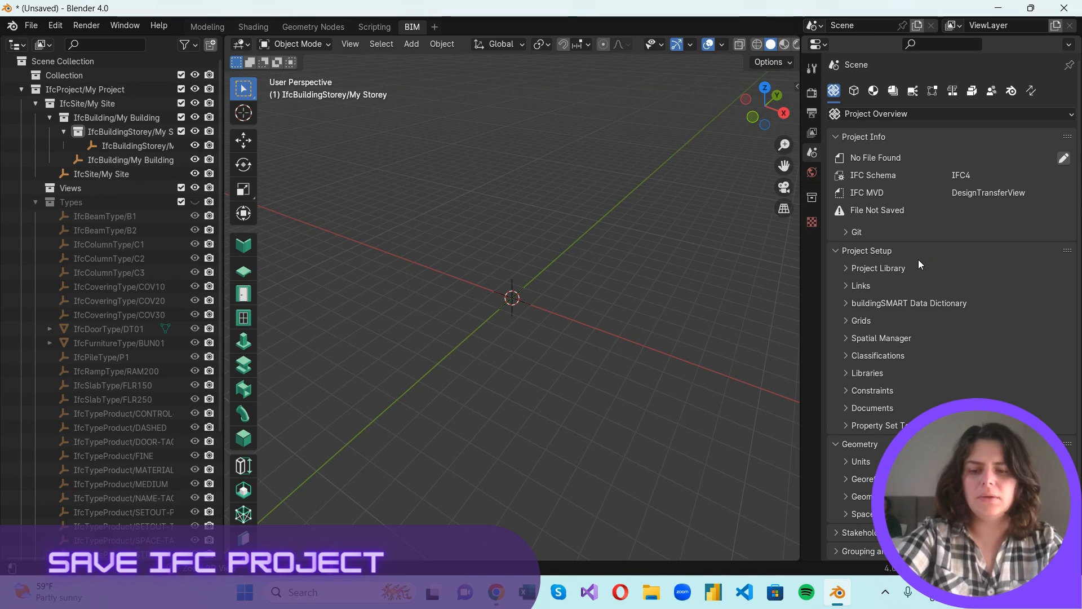
# Save the IFC project in the Documents folder as FIRST PROJECT SETUP.ifc
pyautogui.hotkey('ctrl', 's')
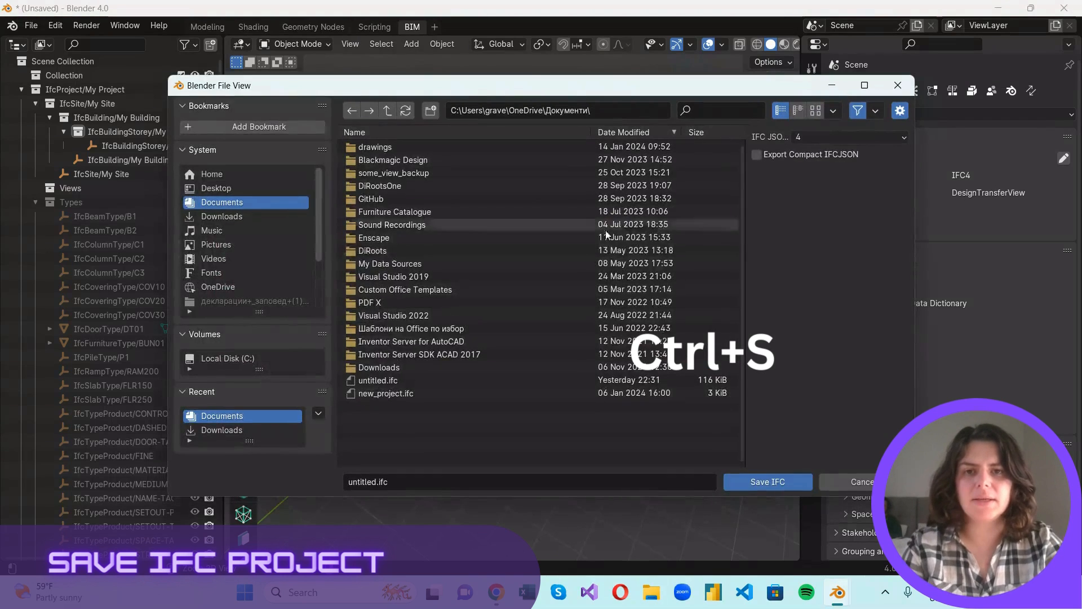
pyautogui.click(413, 487)
pyautogui.write('F')
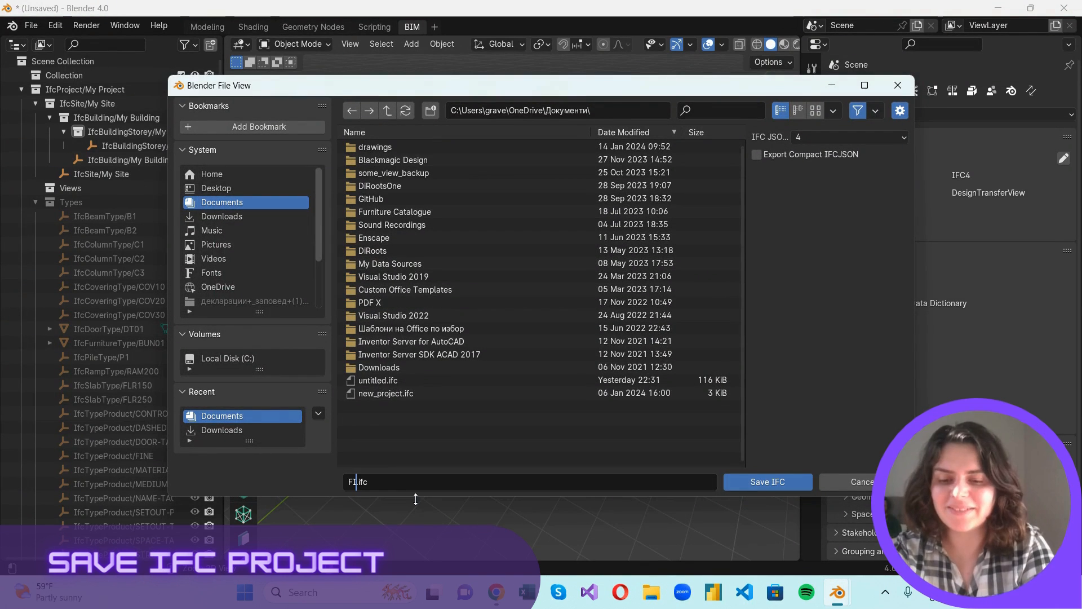
pyautogui.write('IST')
pyautogui.press('BackSpace')
pyautogui.press('BackSpace')
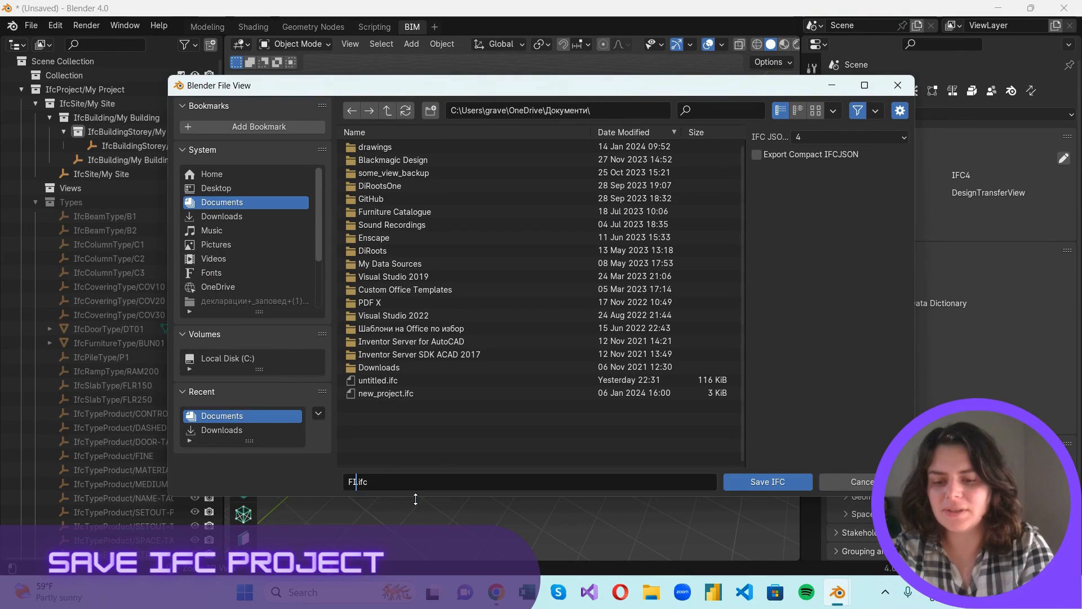
pyautogui.write('RST PR')
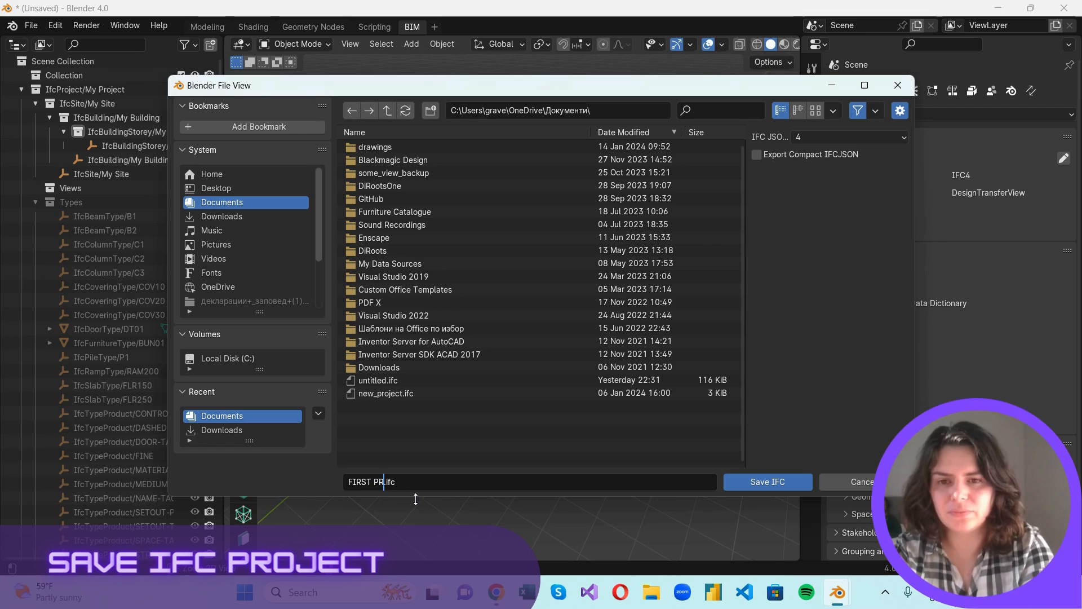
pyautogui.write('OJECT')
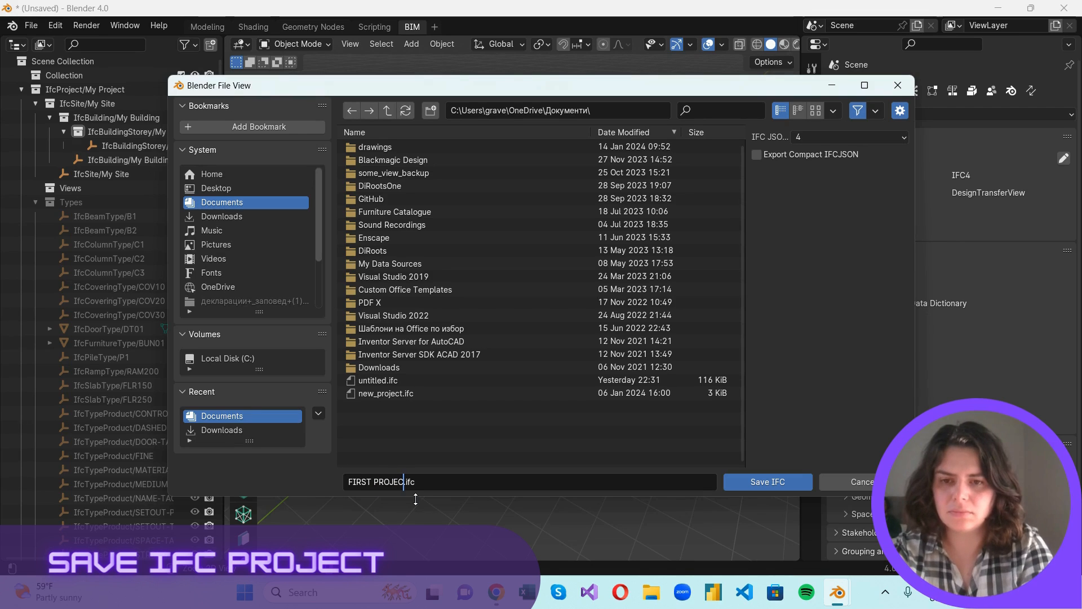
pyautogui.write(' SET')
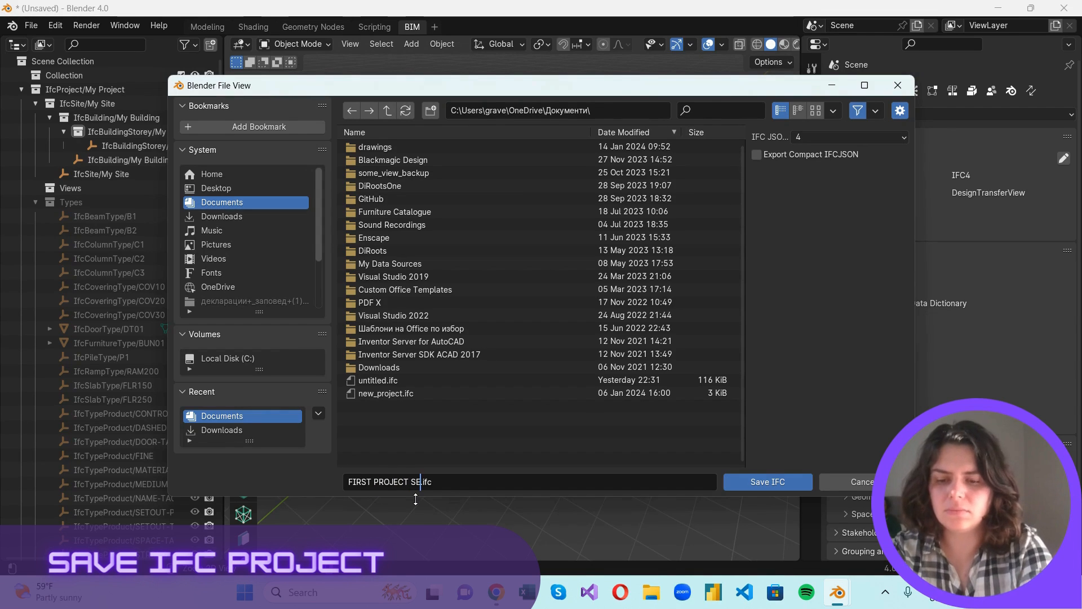
pyautogui.write('UP')
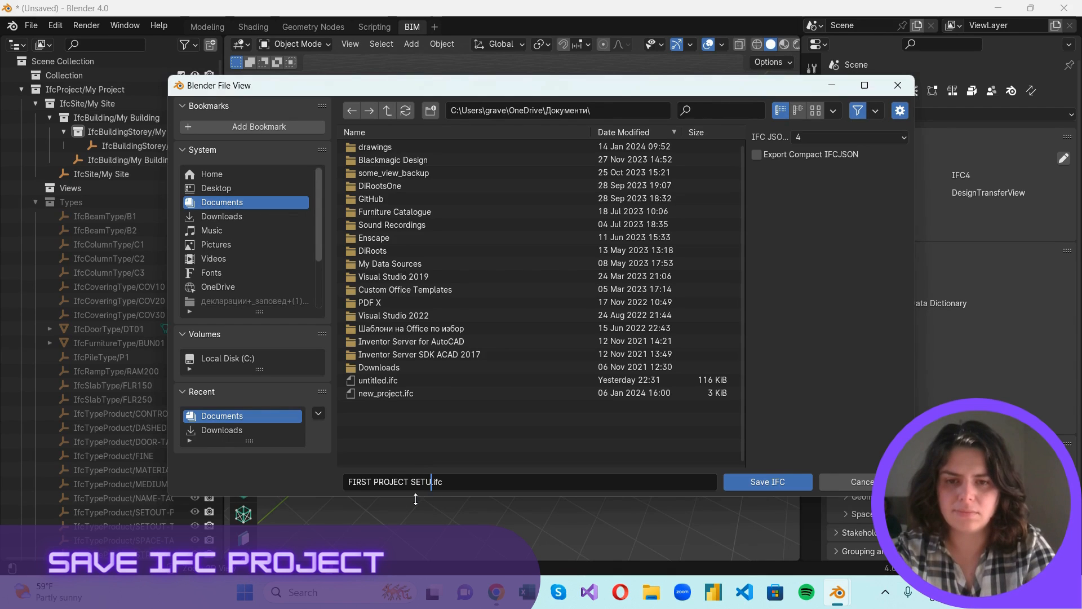
pyautogui.click(765, 486)
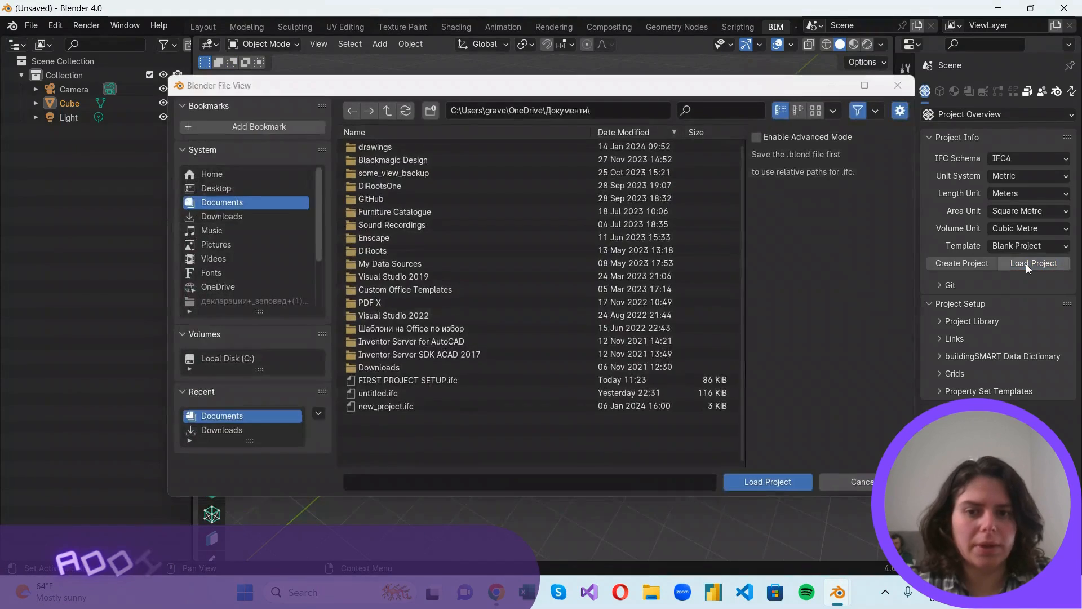
# Load FIRST PROJECT SETUP.ifc from the Documents folder and widen the outliner to show full element names
pyautogui.click(621, 381)
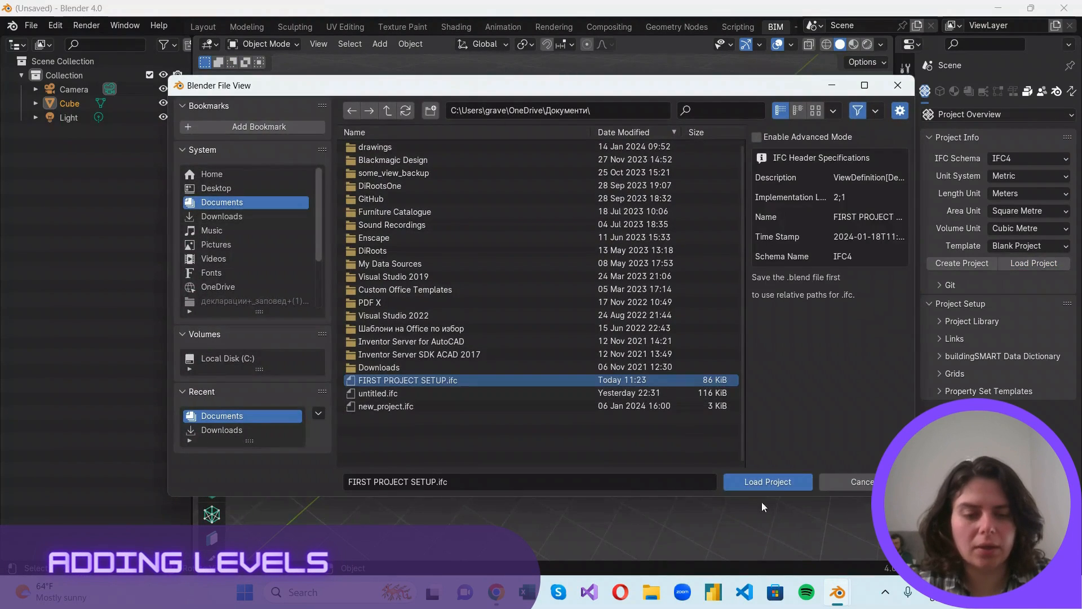
pyautogui.click(763, 483)
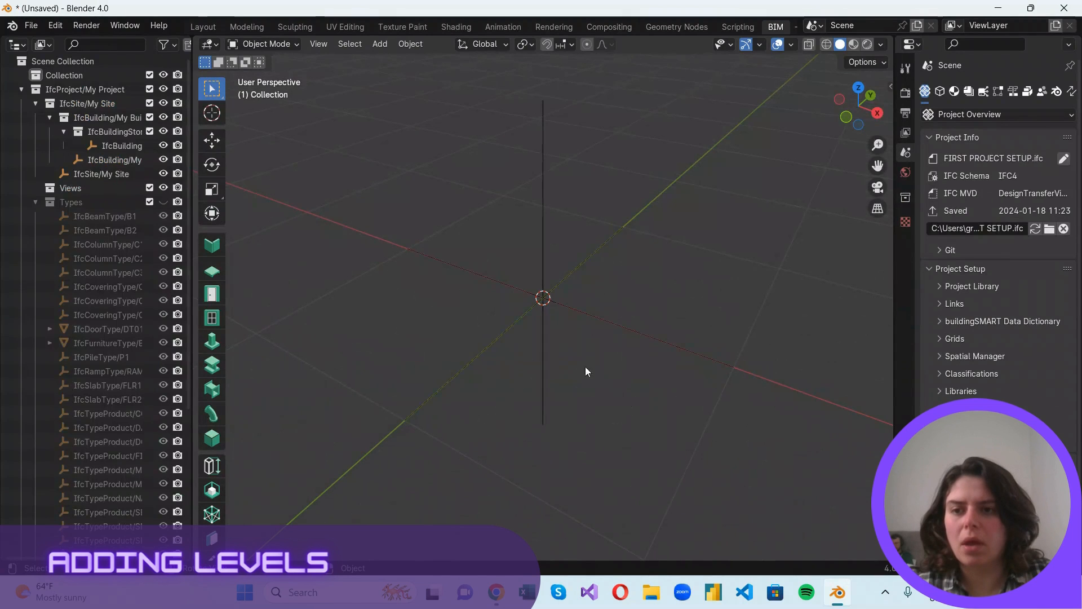
pyautogui.moveTo(192, 149); pyautogui.dragTo(322, 169)
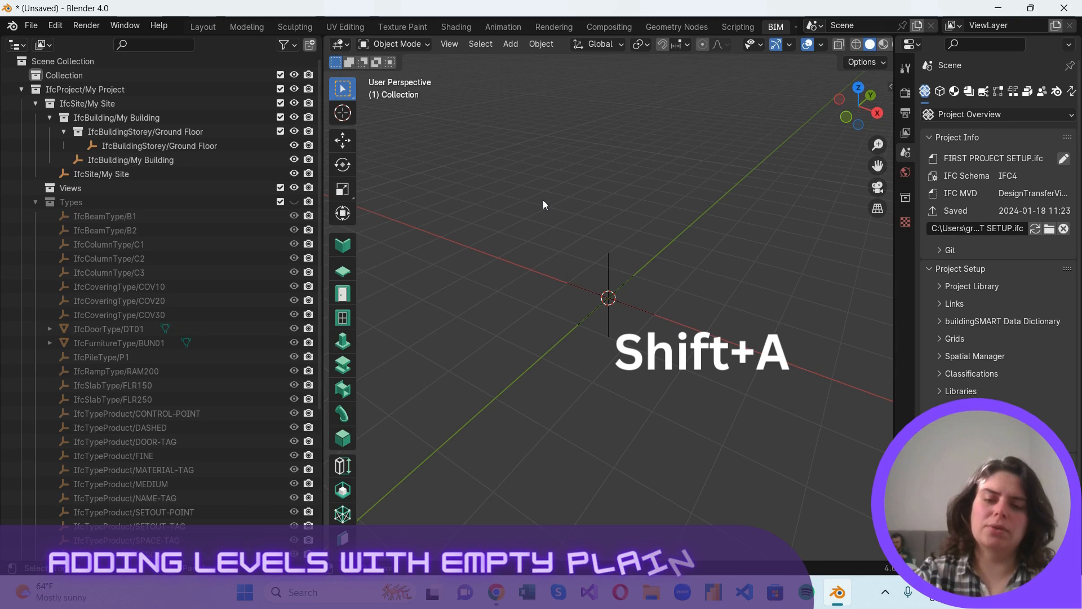
# Add a Plain Axes empty to the scene
pyautogui.hotkey('shift', 'a')
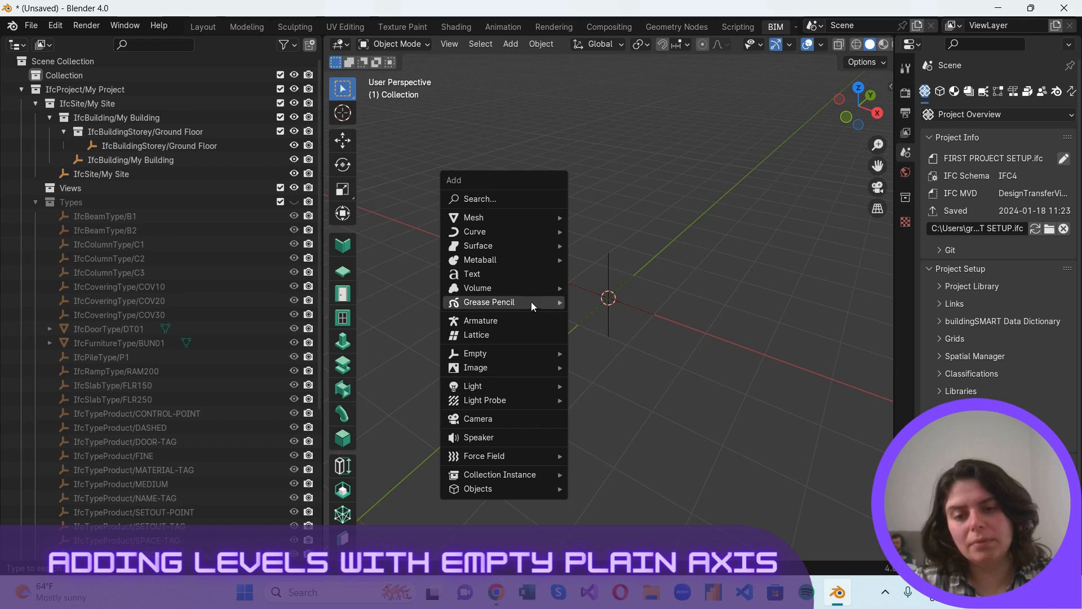
pyautogui.moveTo(532, 352)
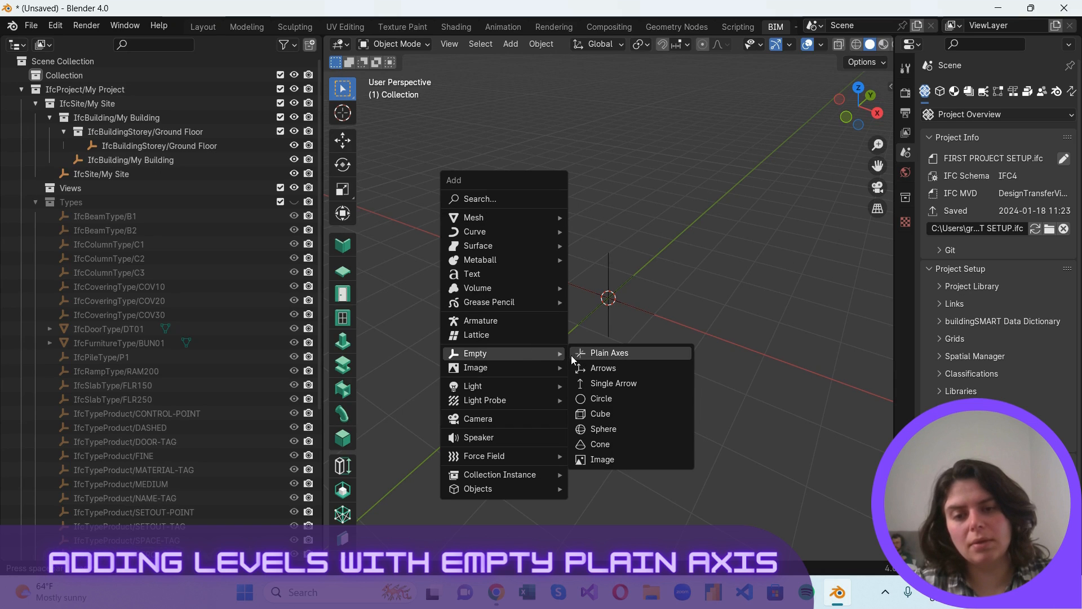
pyautogui.click(610, 354)
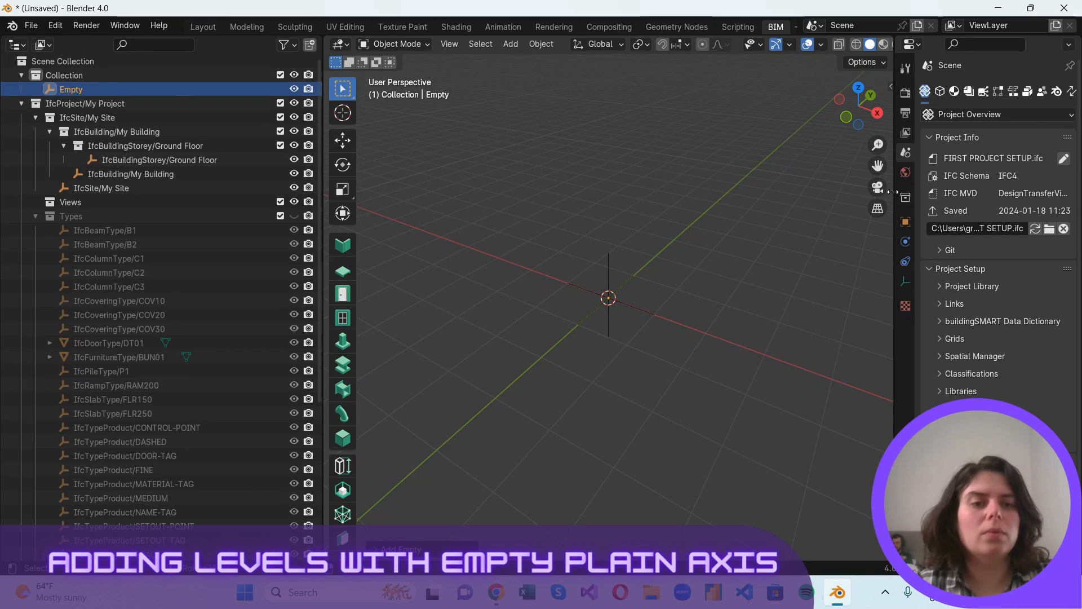
# Widen the properties area and assign the empty the IfcSpatialElement class IfcBuildingStorey, with context Model/Body/MODEL_VIEW
pyautogui.moveTo(894, 187); pyautogui.dragTo(608, 169)
pyautogui.click(660, 92)
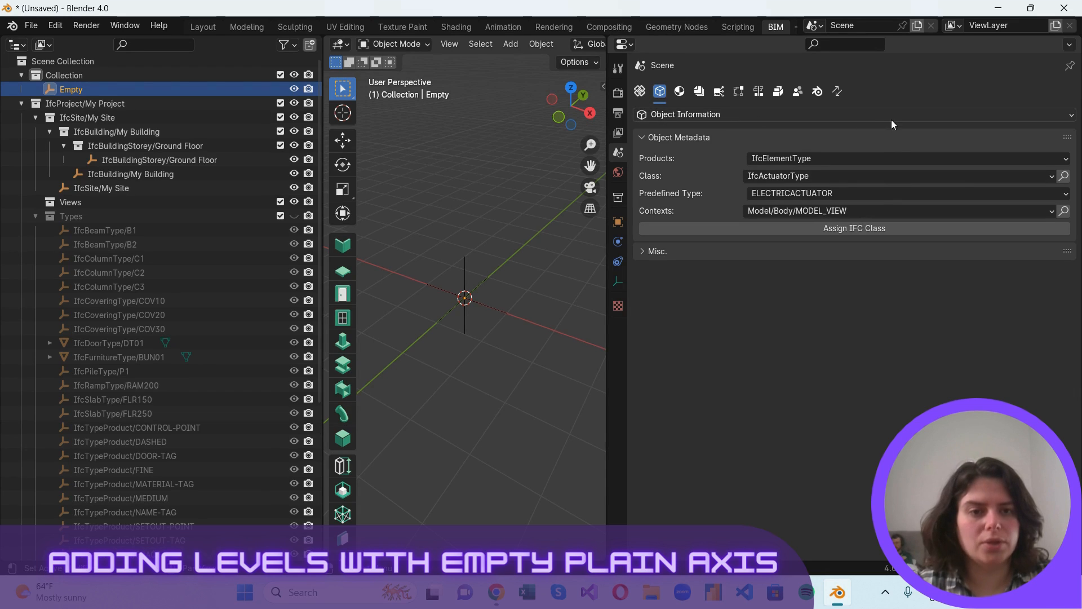
pyautogui.click(851, 160)
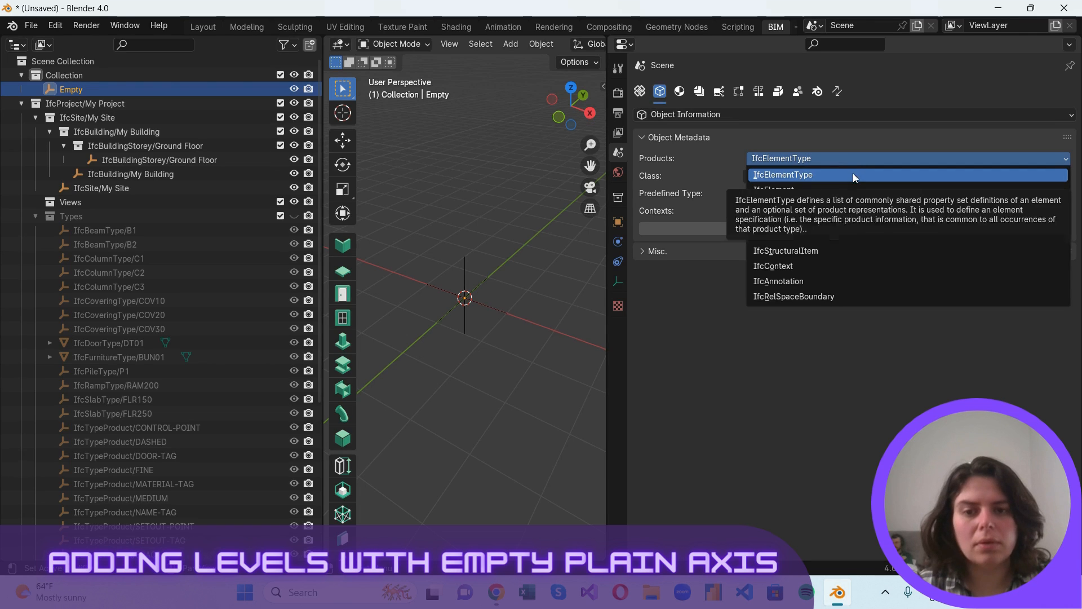
pyautogui.click(855, 206)
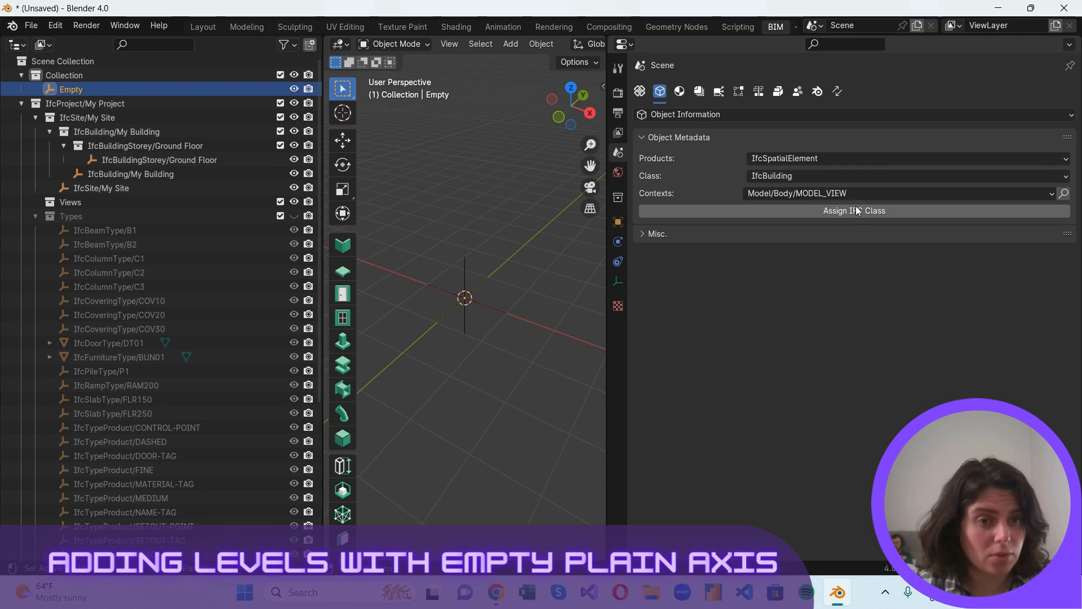
pyautogui.click(858, 175)
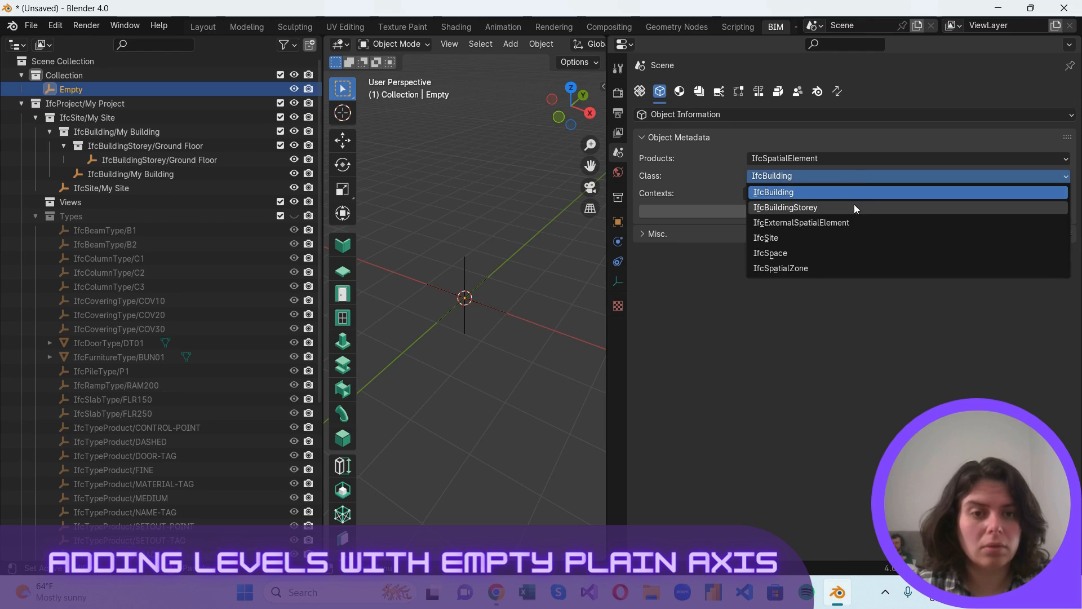
pyautogui.click(854, 205)
pyautogui.click(871, 195)
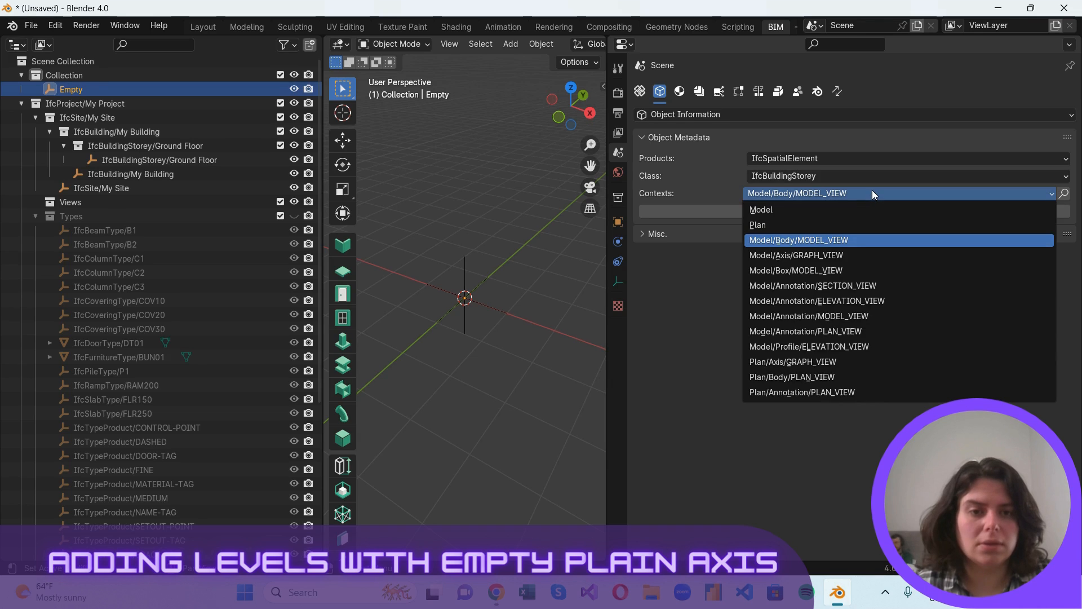
pyautogui.click(871, 191)
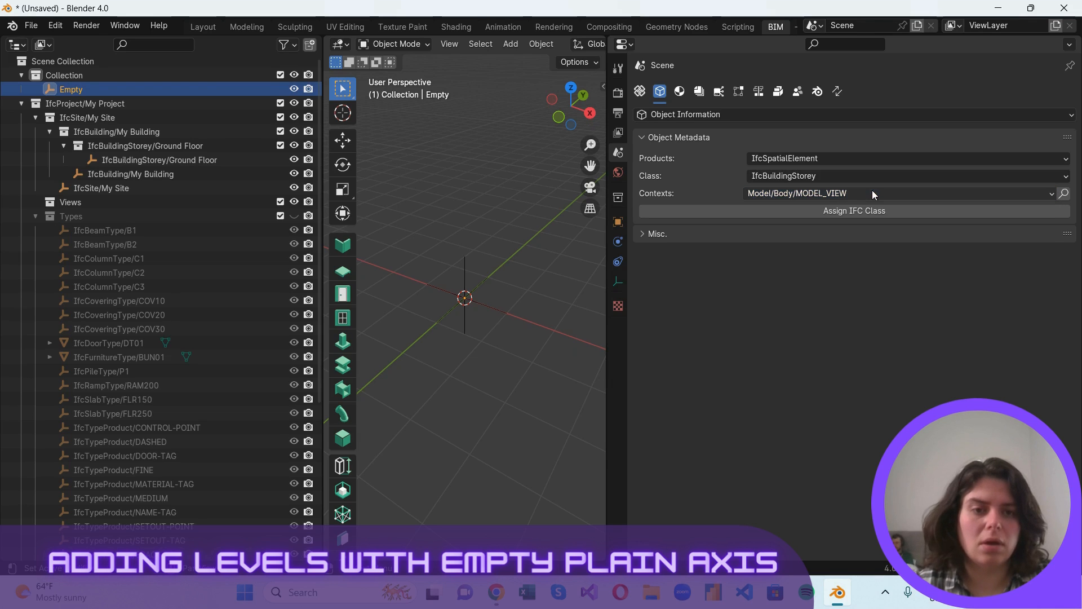
pyautogui.click(905, 212)
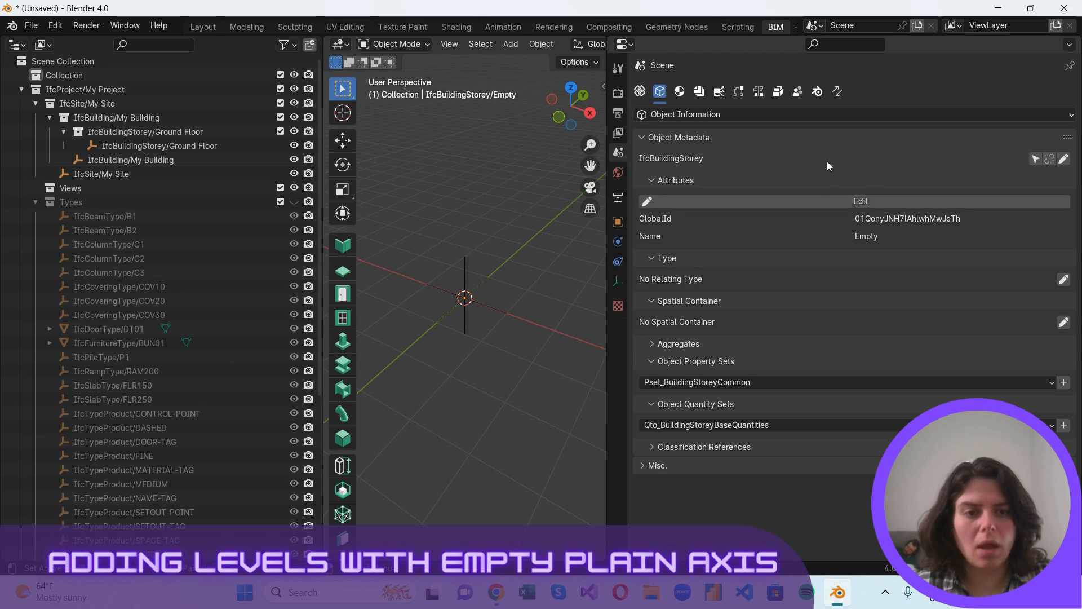
# Set the empty storey's aggregate to IfcBuilding/My Building
pyautogui.scroll(-8, 122, 325)
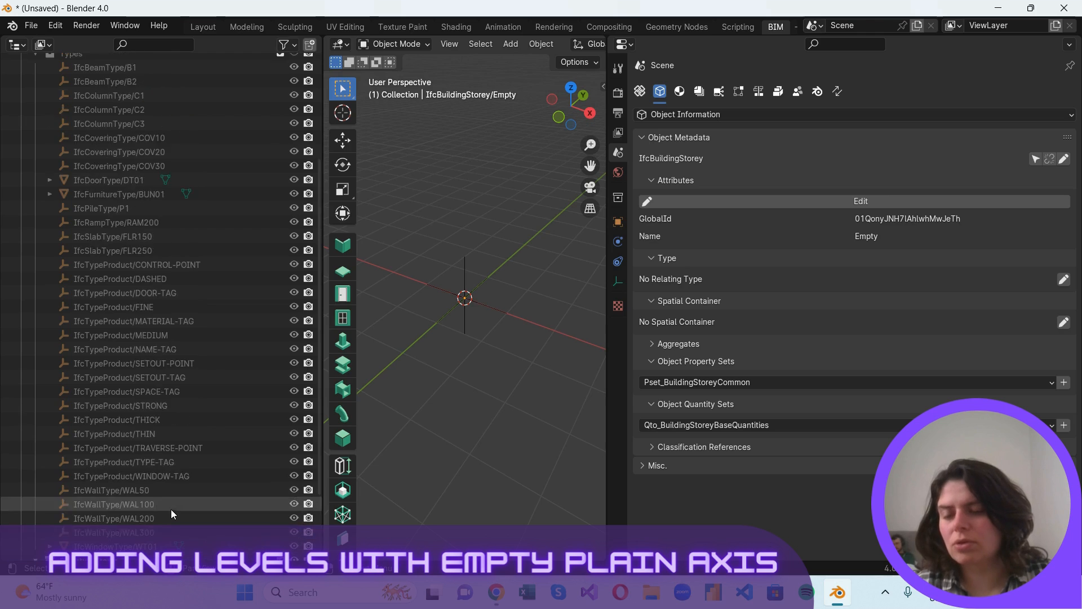
pyautogui.scroll(8, 171, 509)
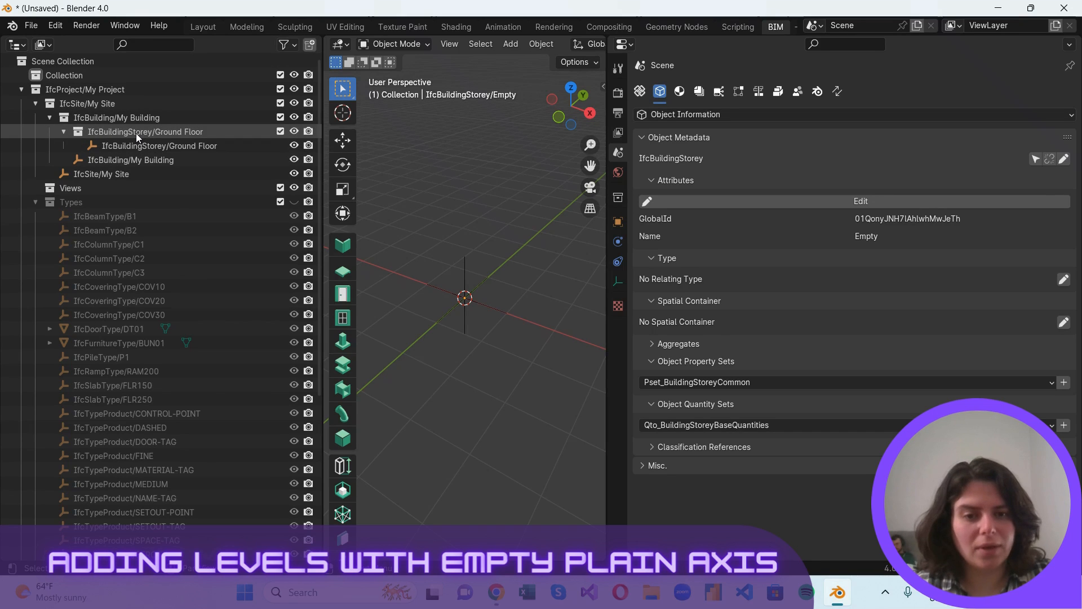
pyautogui.click(713, 344)
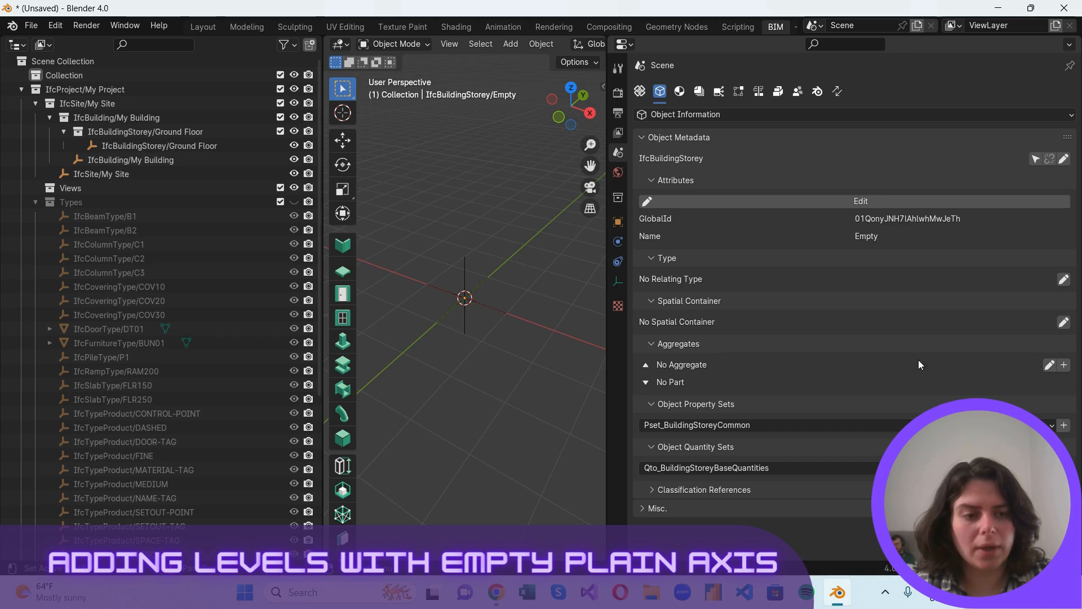
pyautogui.click(1049, 364)
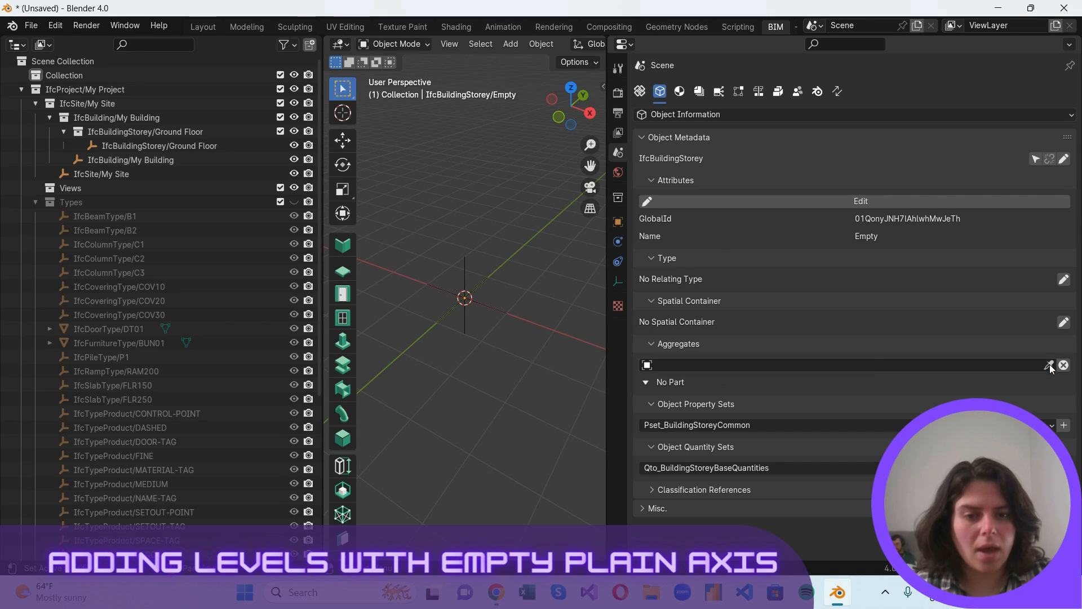
pyautogui.click(754, 365)
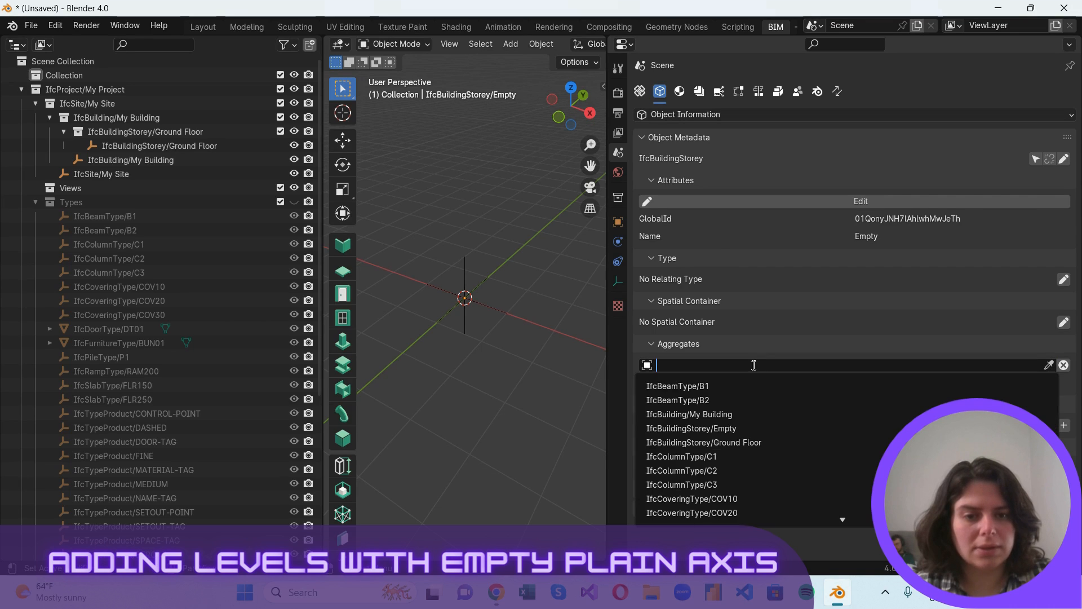
pyautogui.click(756, 414)
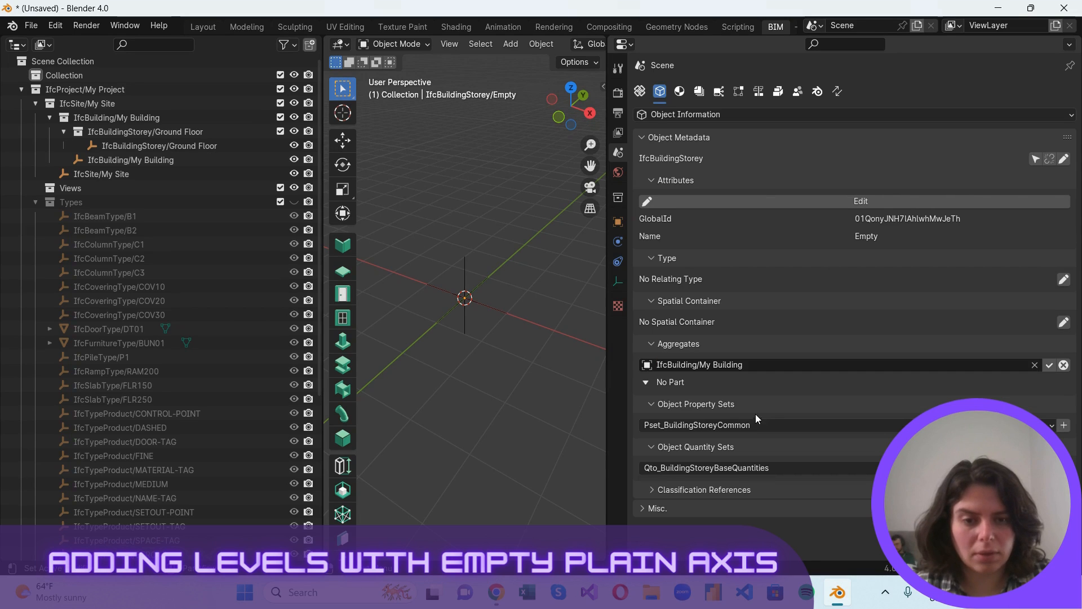
pyautogui.click(1049, 366)
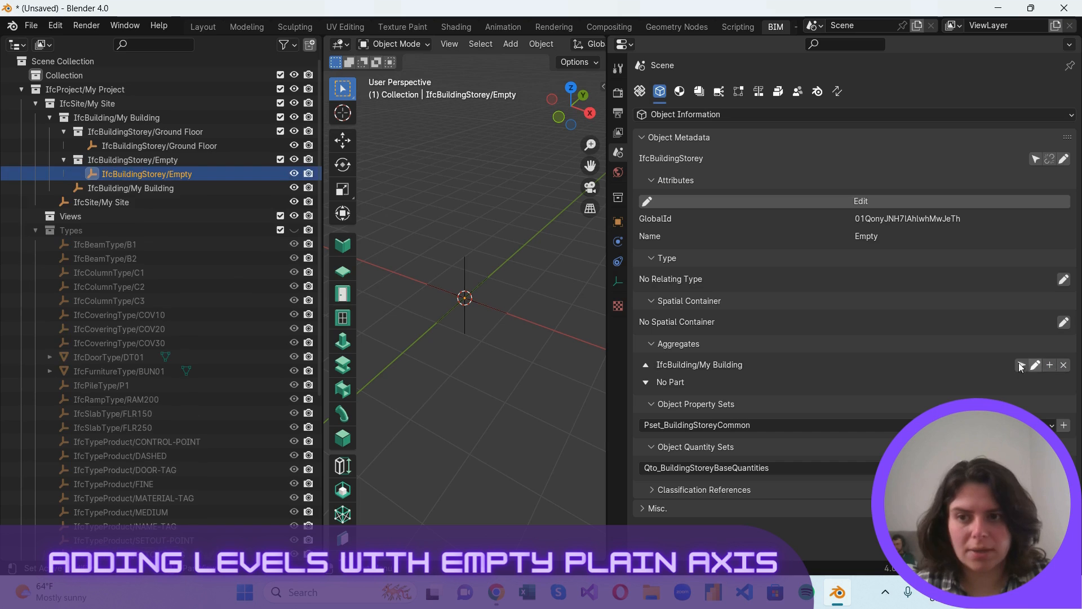
pyautogui.doubleClick(210, 173)
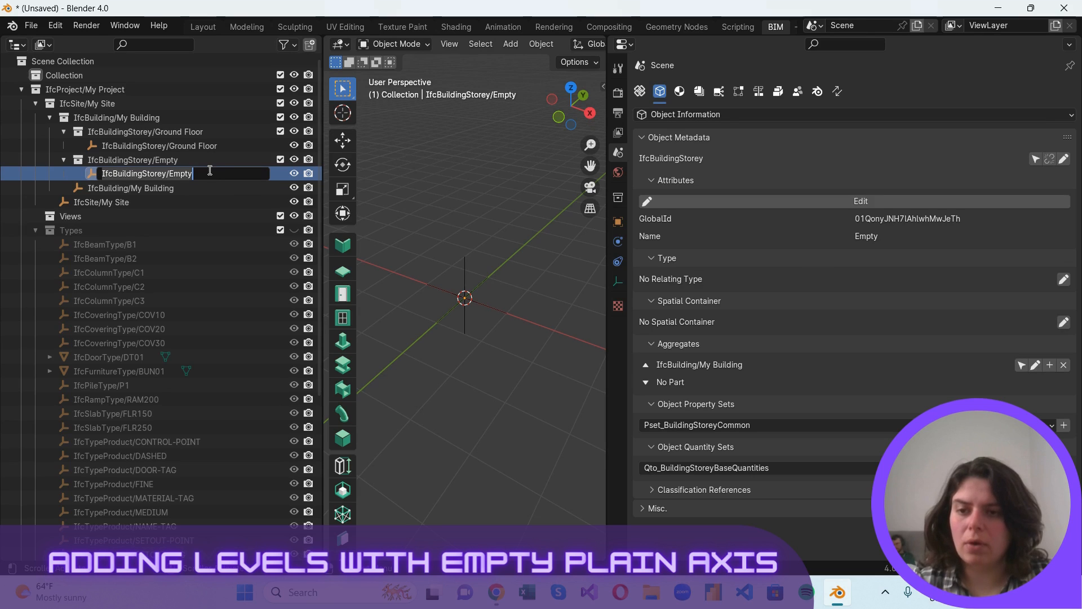
pyautogui.press('F2')
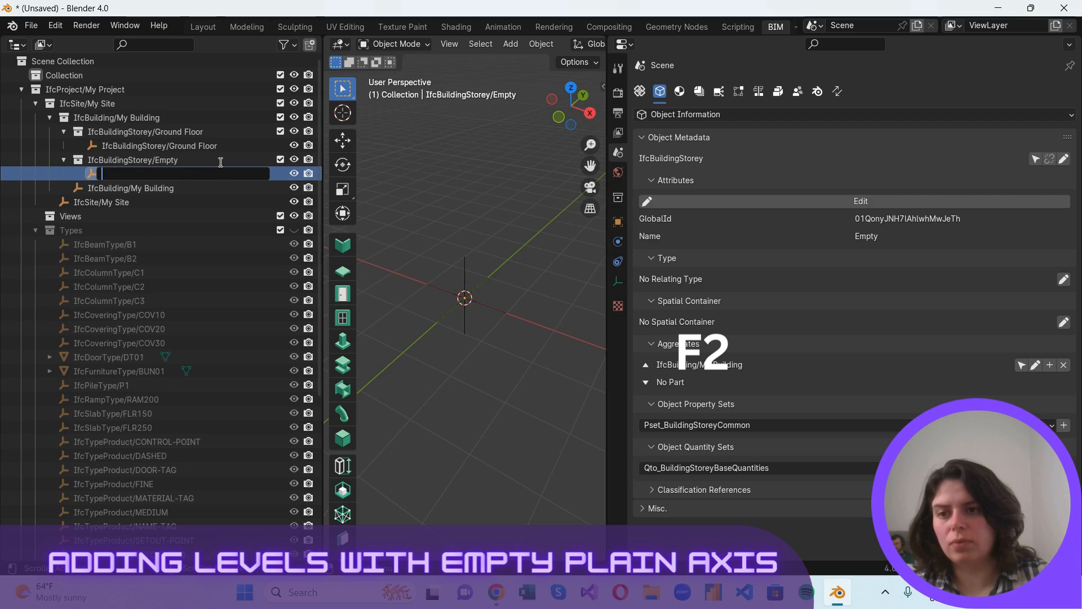
pyautogui.press('Escape')
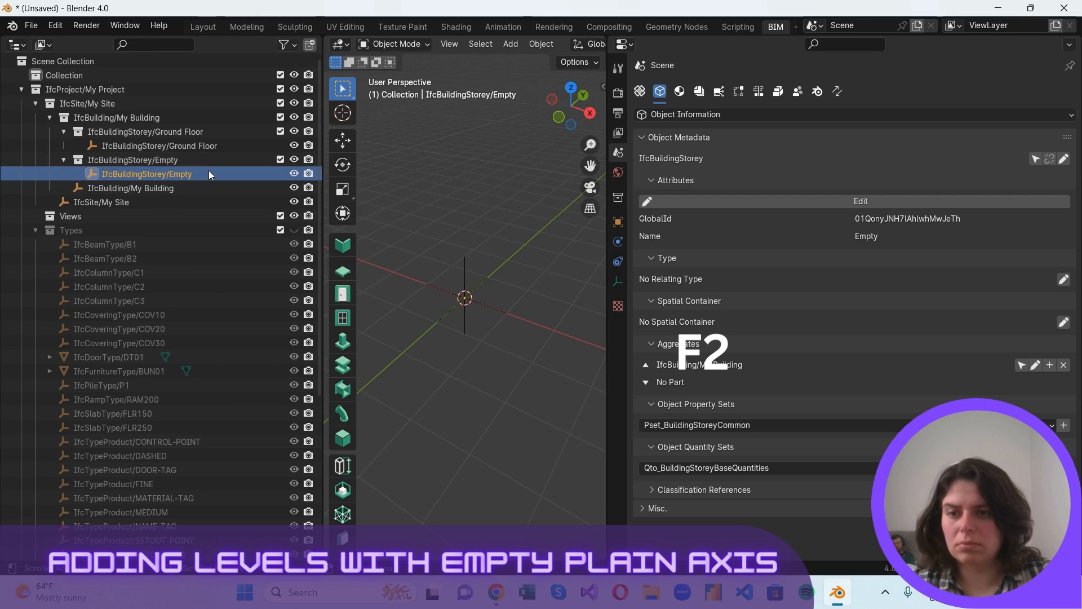
# Rename the IfcBuildingStorey/Empty object in the outliner to IfcBuildingStorey/1st Floor
pyautogui.doubleClick(209, 171)
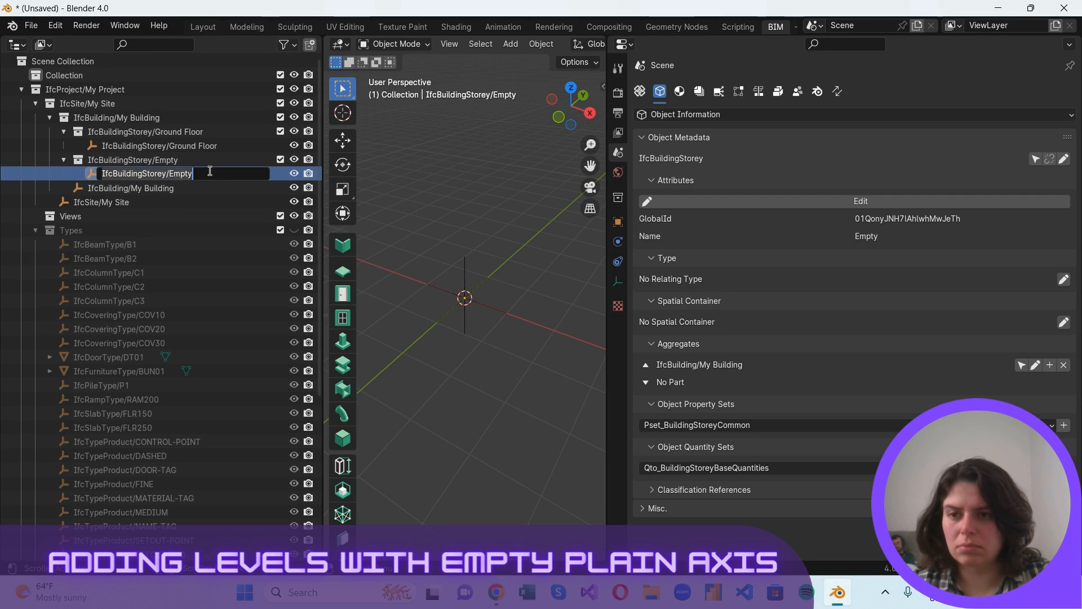
pyautogui.click(209, 171)
pyautogui.press('BackSpace')
pyautogui.press('BackSpace')
pyautogui.press('BackSpace')
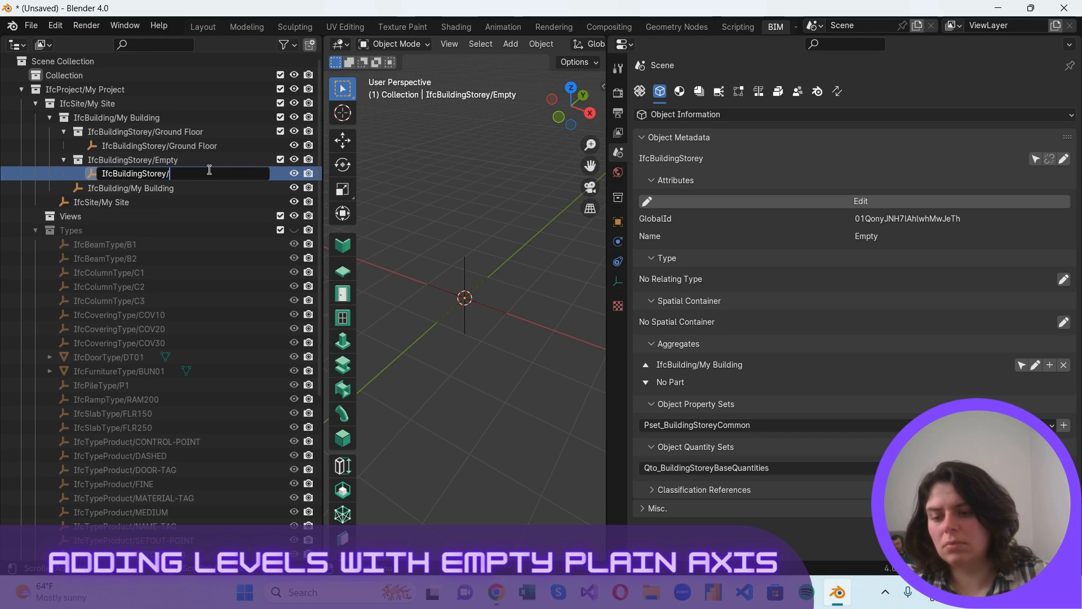
pyautogui.write('1st')
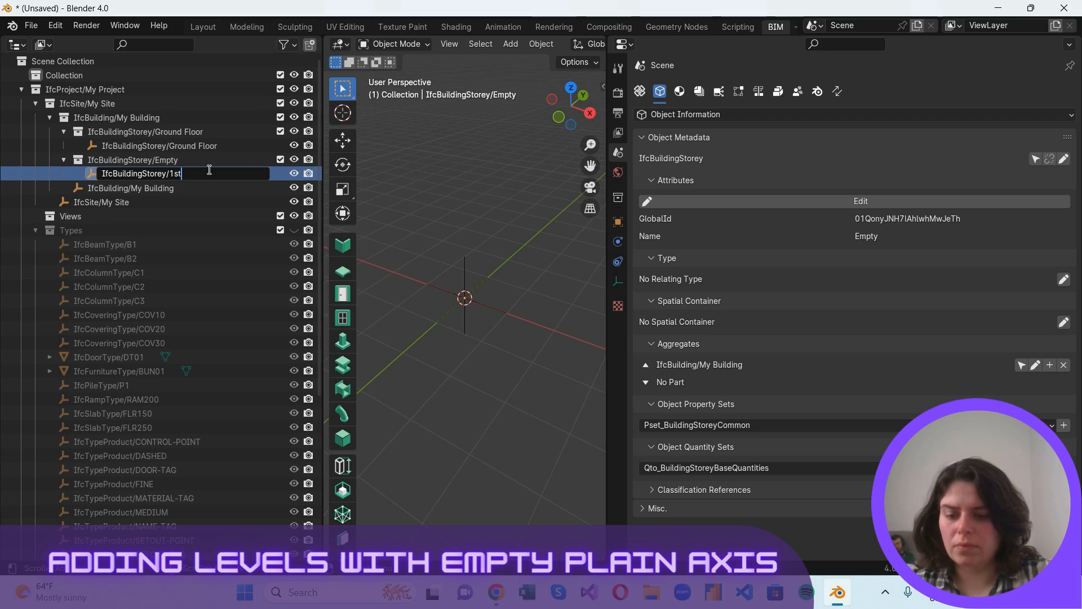
pyautogui.write(' f')
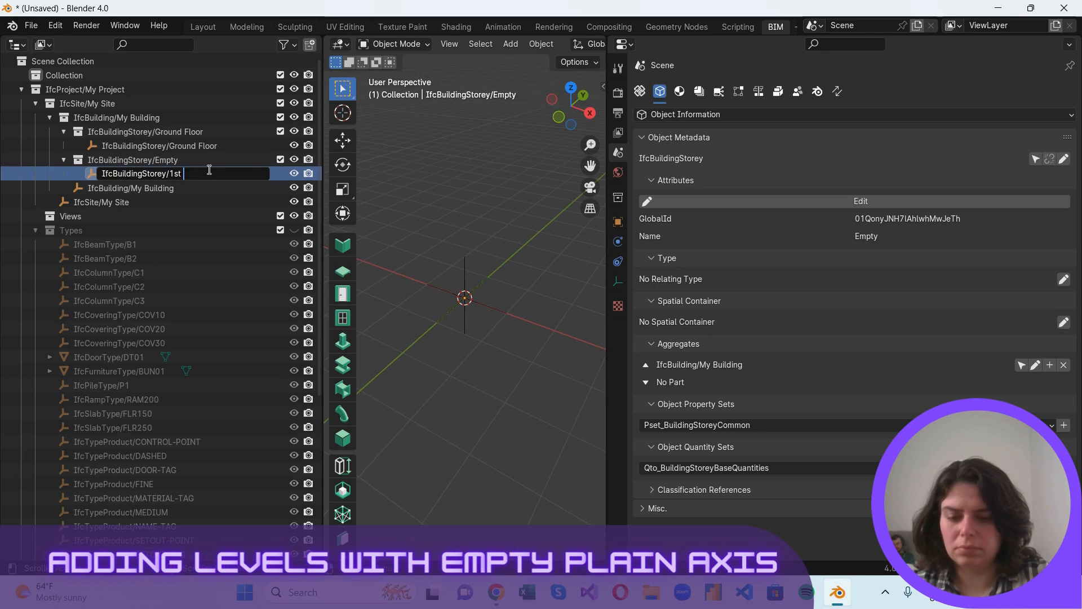
pyautogui.write('F')
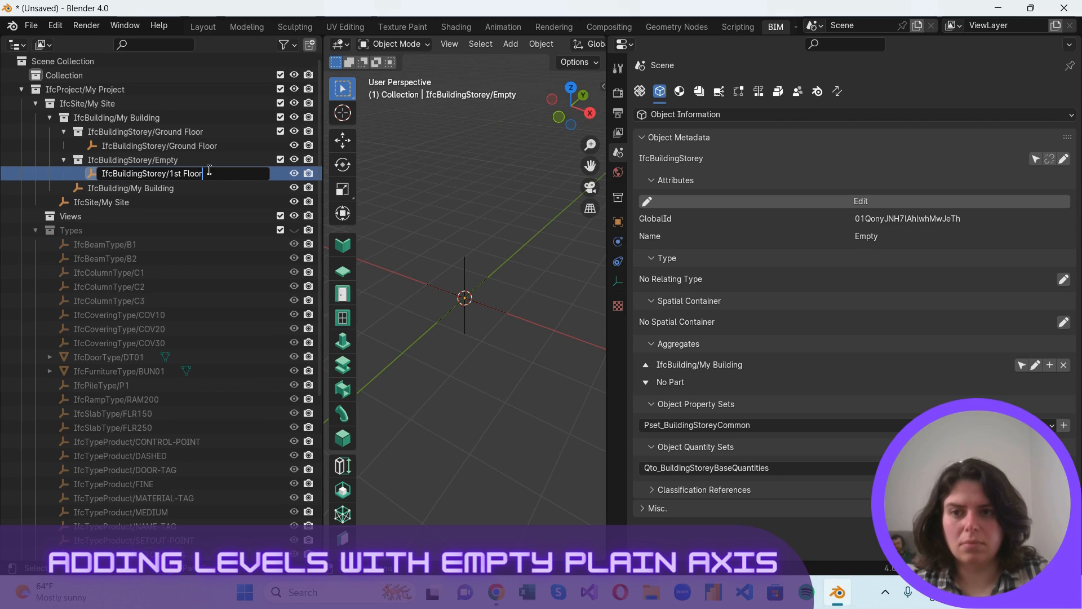
pyautogui.write('loor')
pyautogui.press('Return')
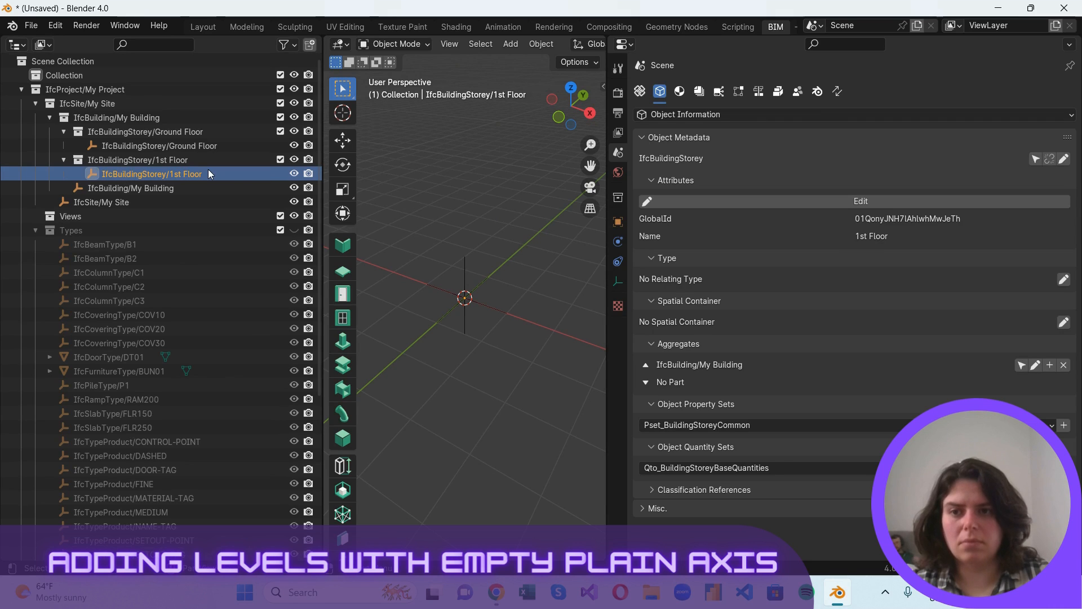
# Set the 1st Floor storey's Z location to 2.7 m in its placement settings
pyautogui.click(681, 94)
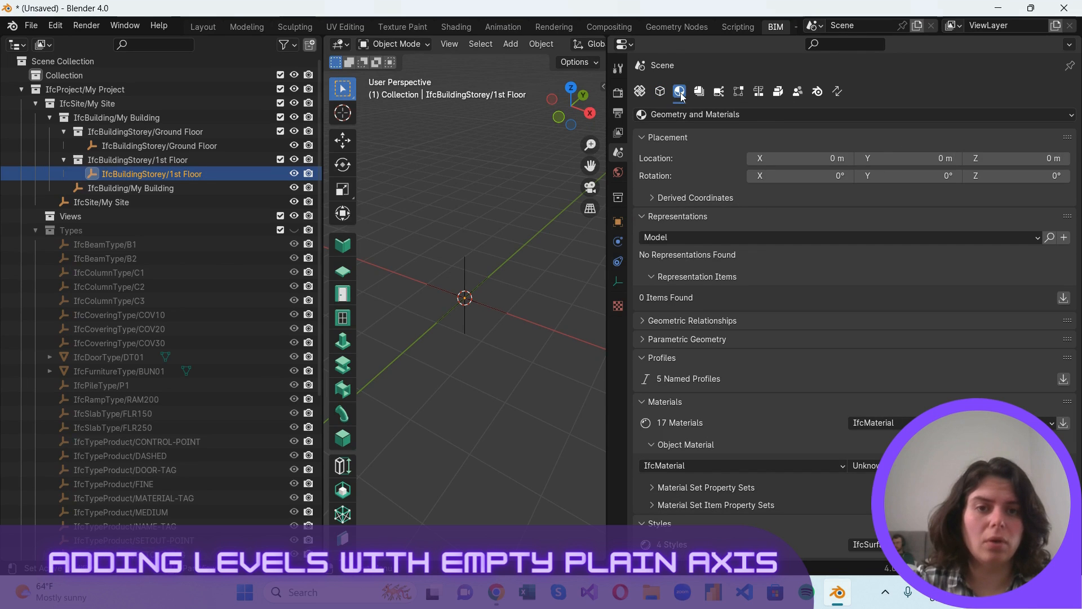
pyautogui.click(1047, 163)
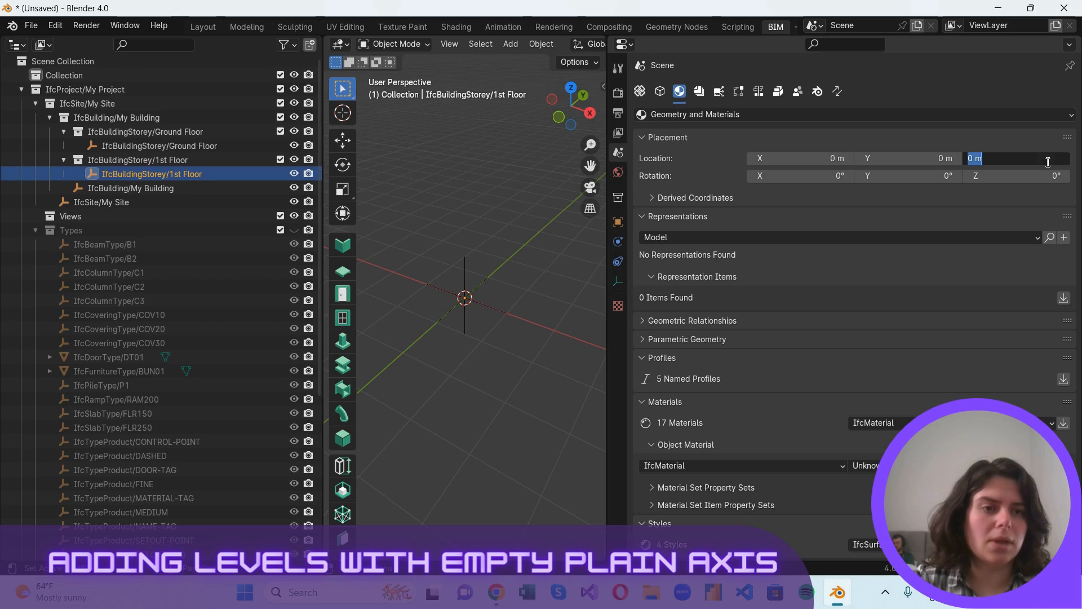
pyautogui.write('2.7')
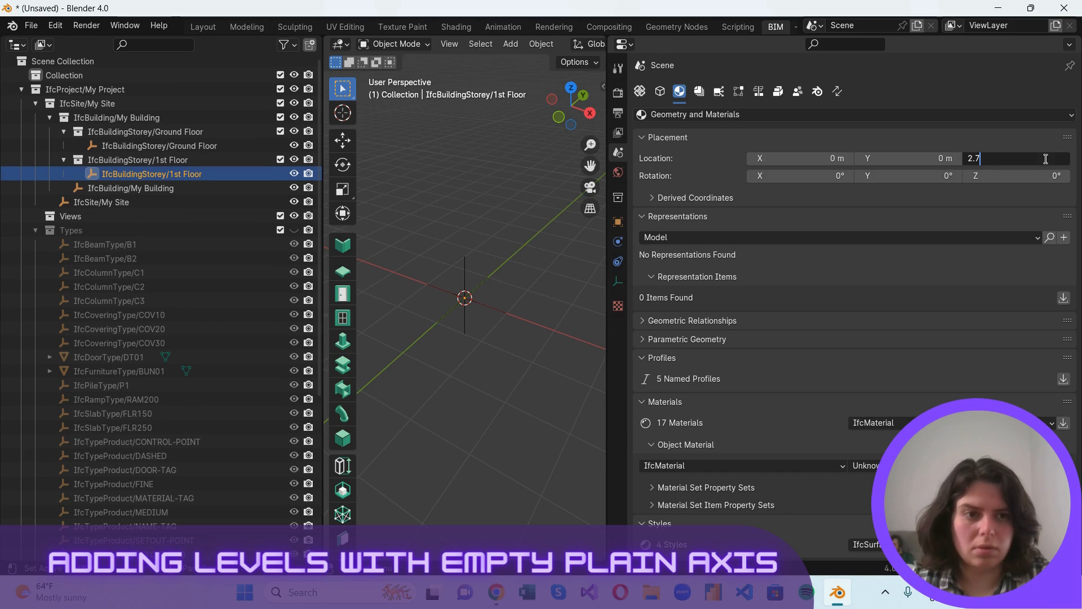
pyautogui.press('Return')
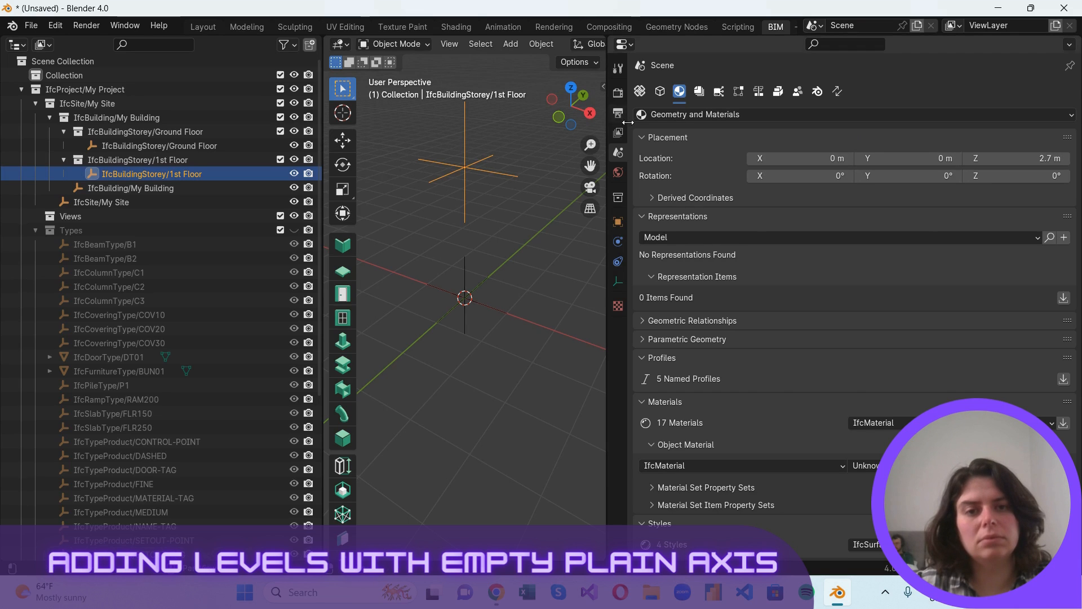
# Widen the 3D viewport by narrowing the properties area, and deselect the 1st Floor empty
pyautogui.moveTo(613, 125); pyautogui.dragTo(788, 133)
pyautogui.click(622, 320)
pyautogui.scroll(-2, 620, 318)
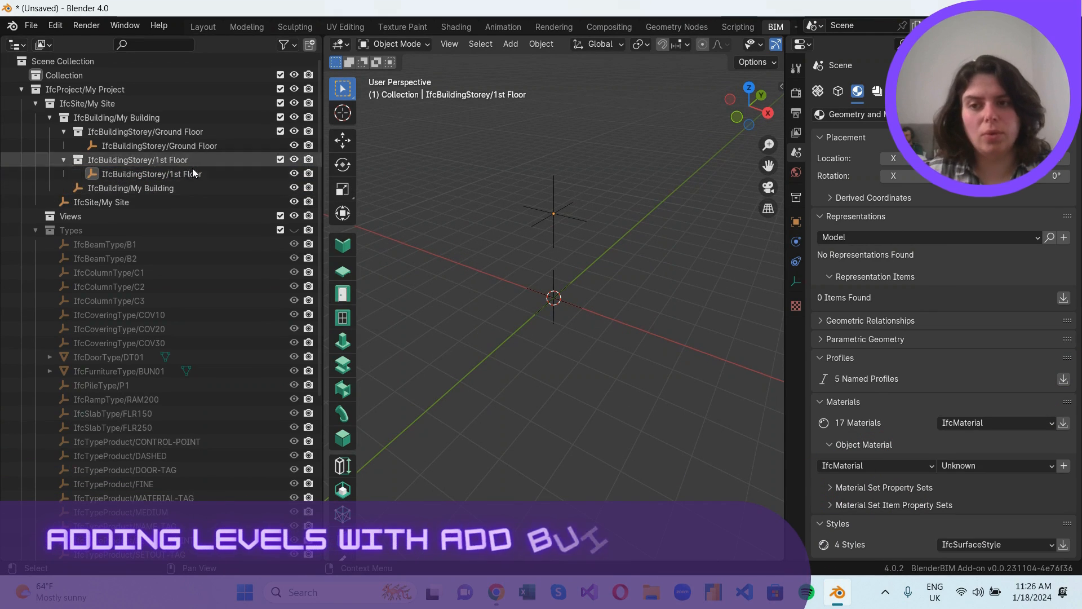
# Add a building storey named 2nd Floor as a part of IfcBuilding/My Building
pyautogui.click(149, 189)
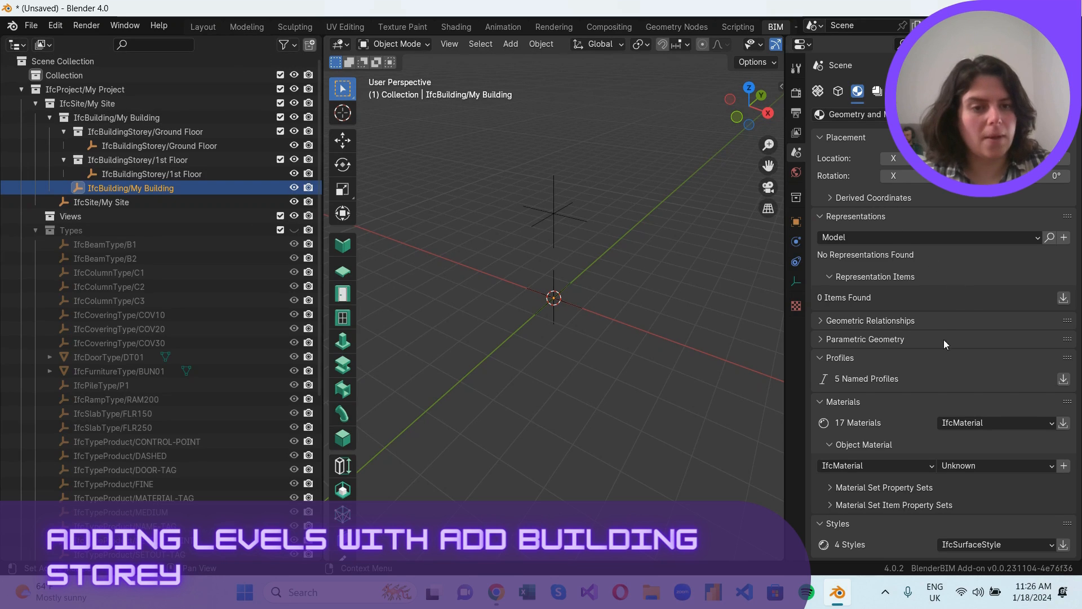
pyautogui.click(838, 92)
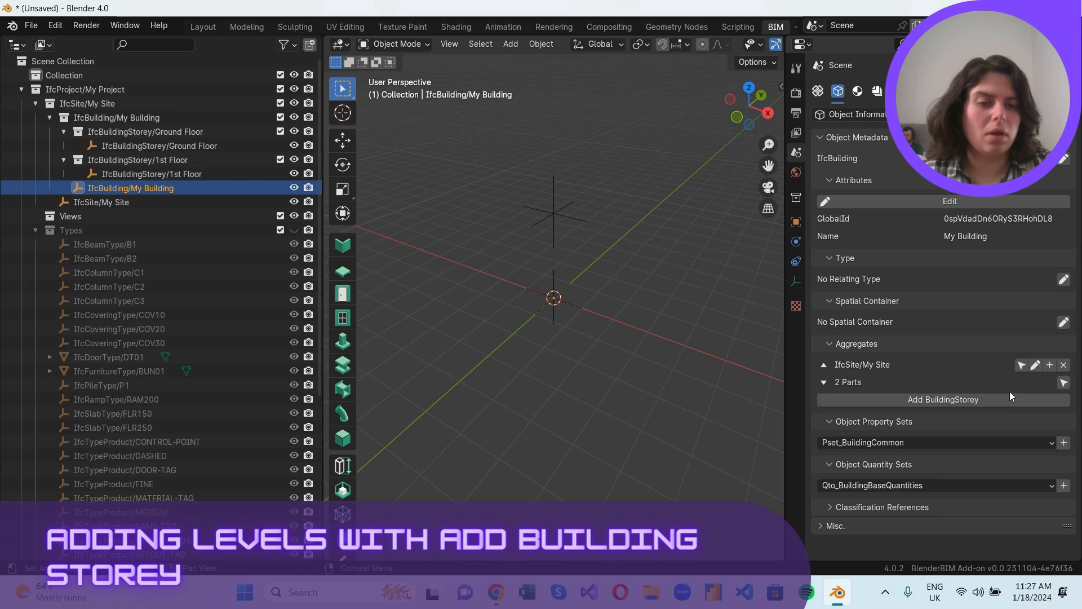
pyautogui.click(945, 402)
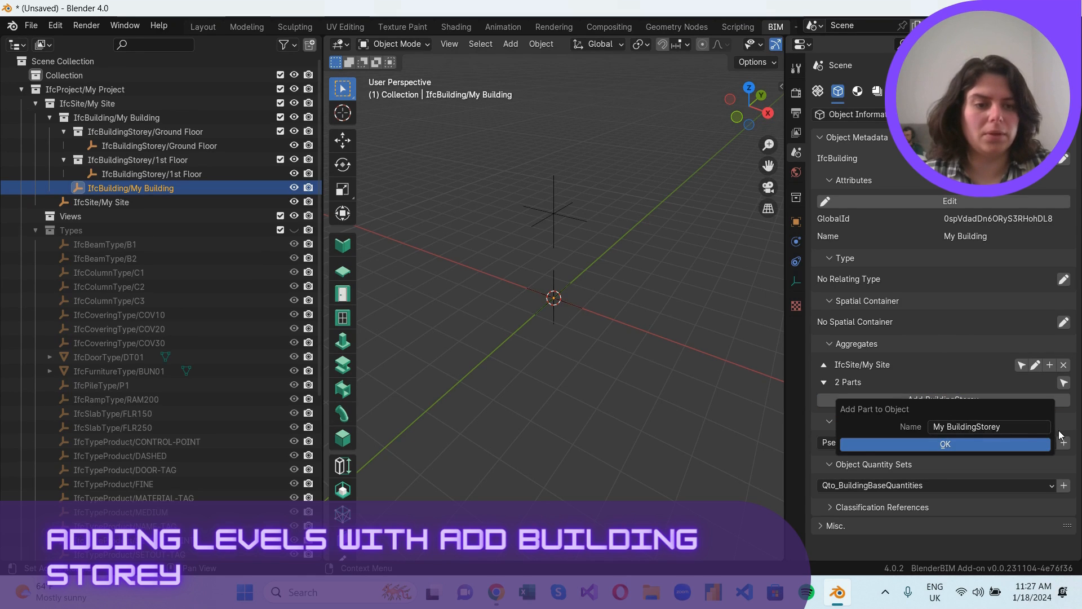
pyautogui.click(1026, 431)
pyautogui.press('BackSpace')
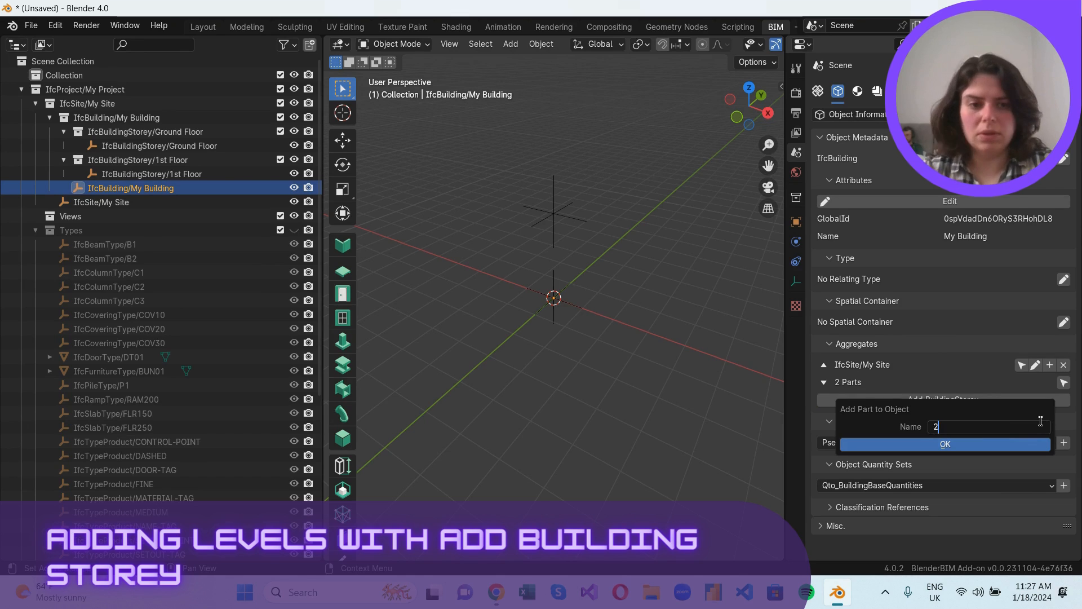
pyautogui.write('2nd ')
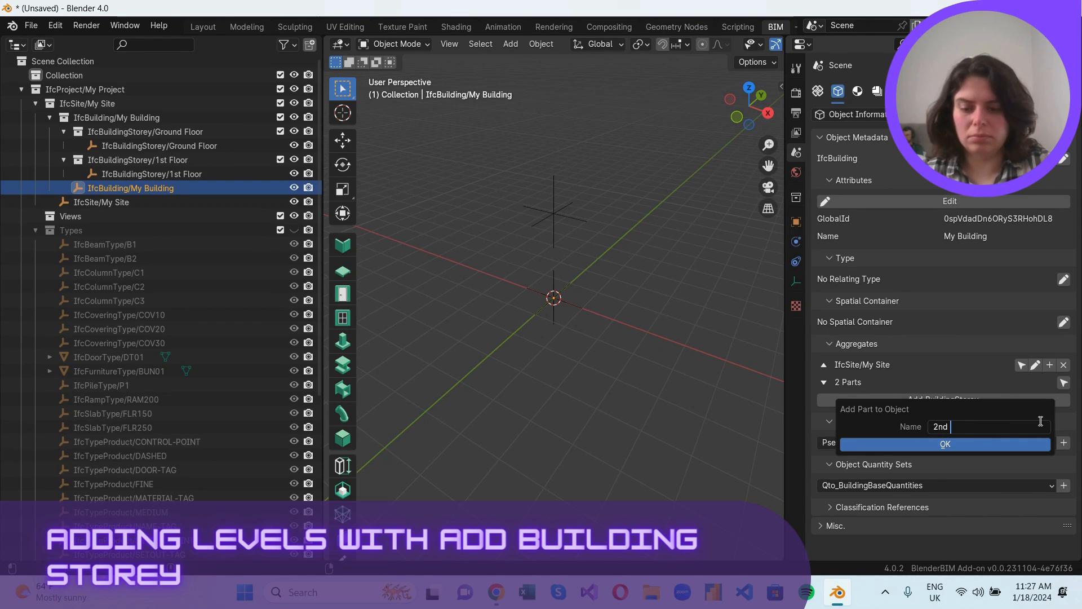
pyautogui.write('Floor')
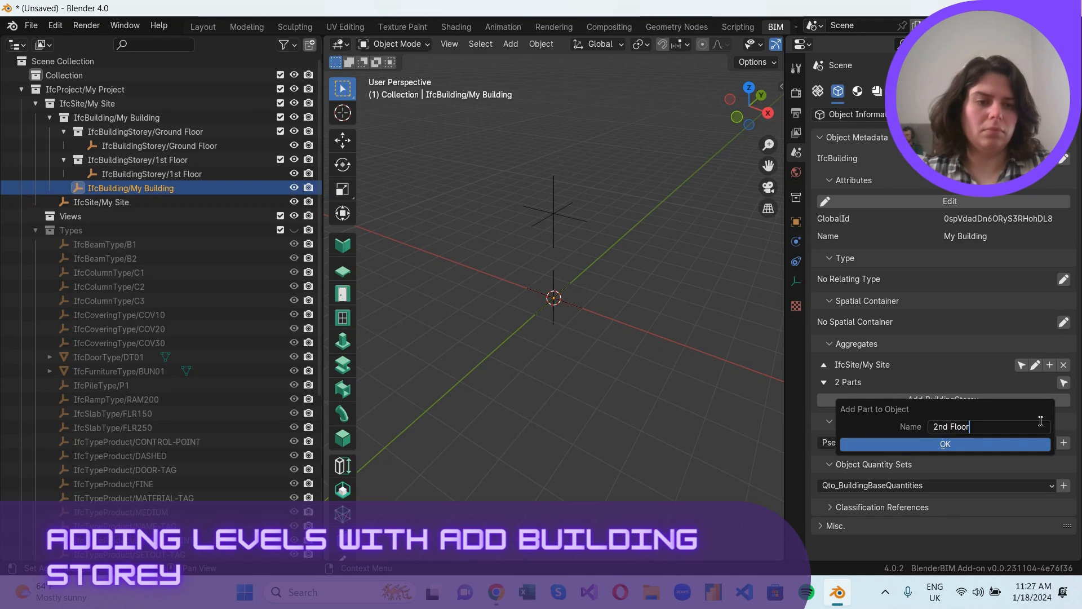
pyautogui.press('Return')
pyautogui.click(1026, 449)
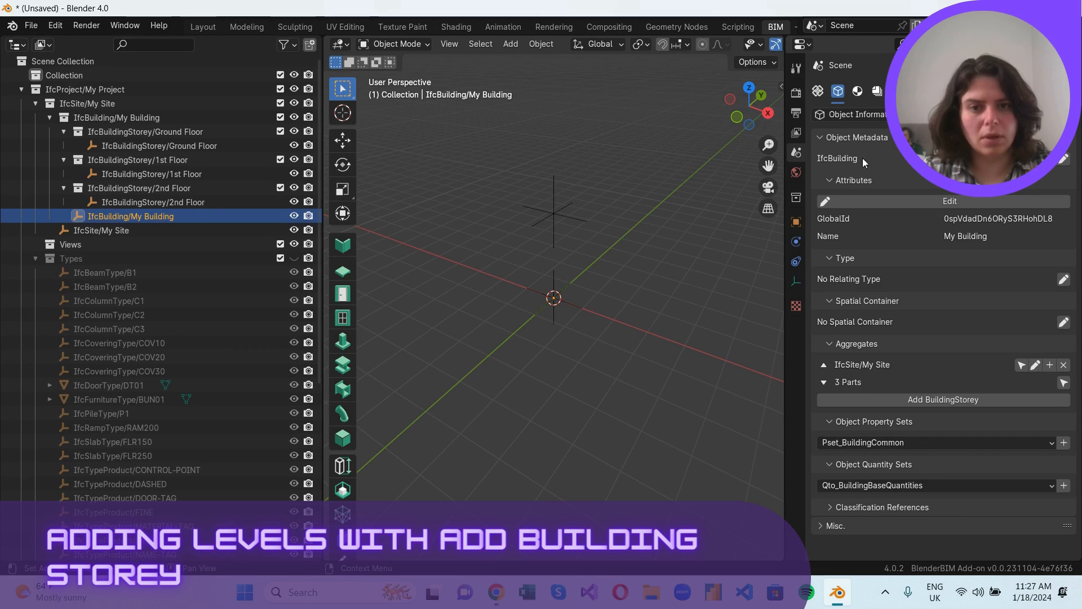
# Raise the selected IfcBuilding/My Building empty by changing its Z location in the placement settings
pyautogui.click(857, 92)
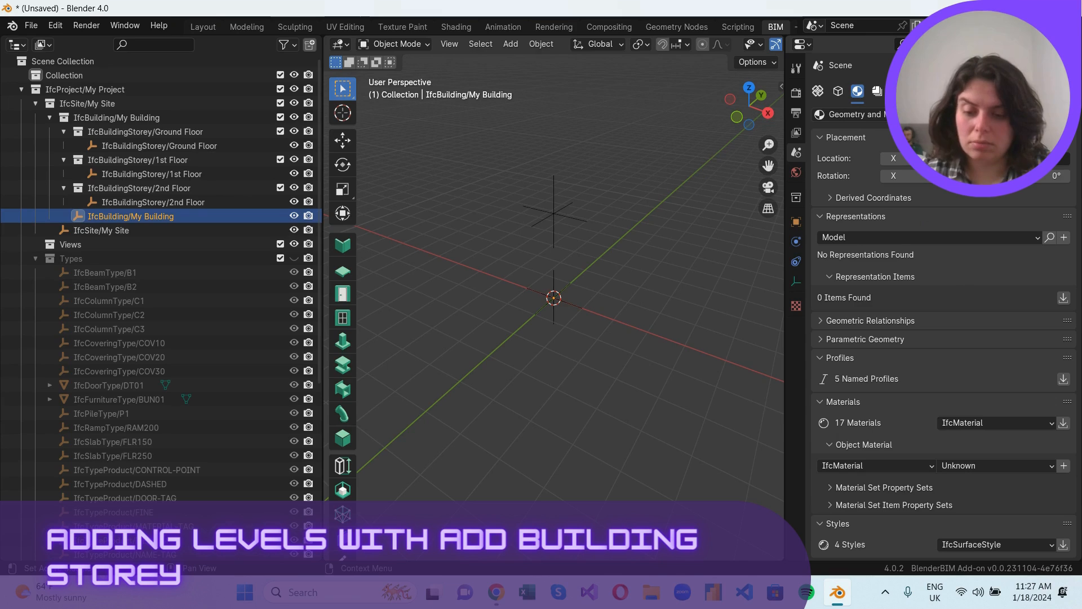
pyautogui.press('Return')
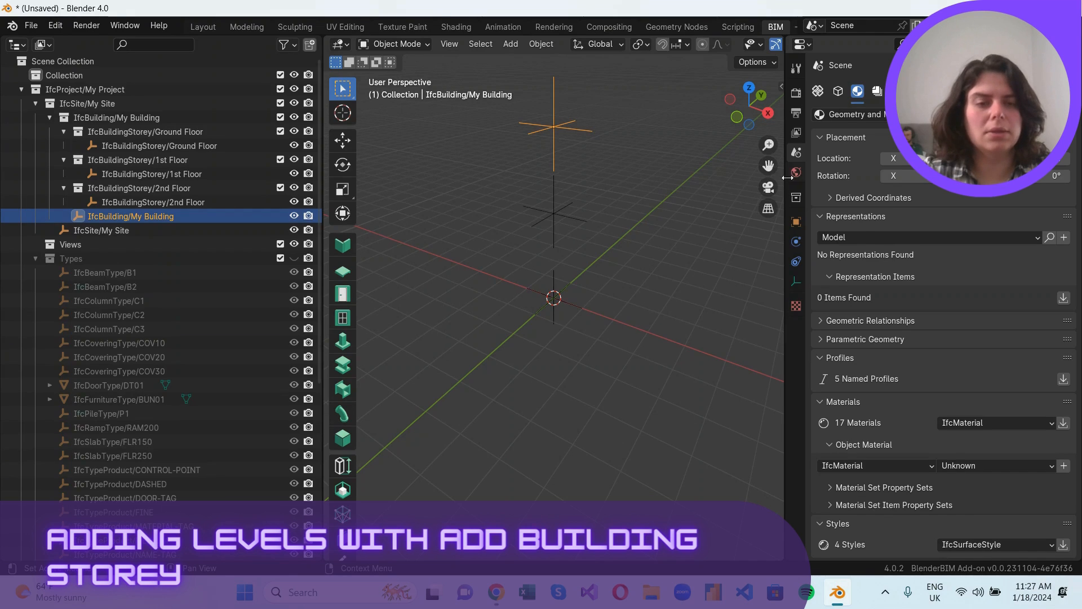
# Widen the properties area and load the project's spatial structure in the Spatial Manager
pyautogui.moveTo(785, 188); pyautogui.dragTo(689, 187)
pyautogui.click(721, 93)
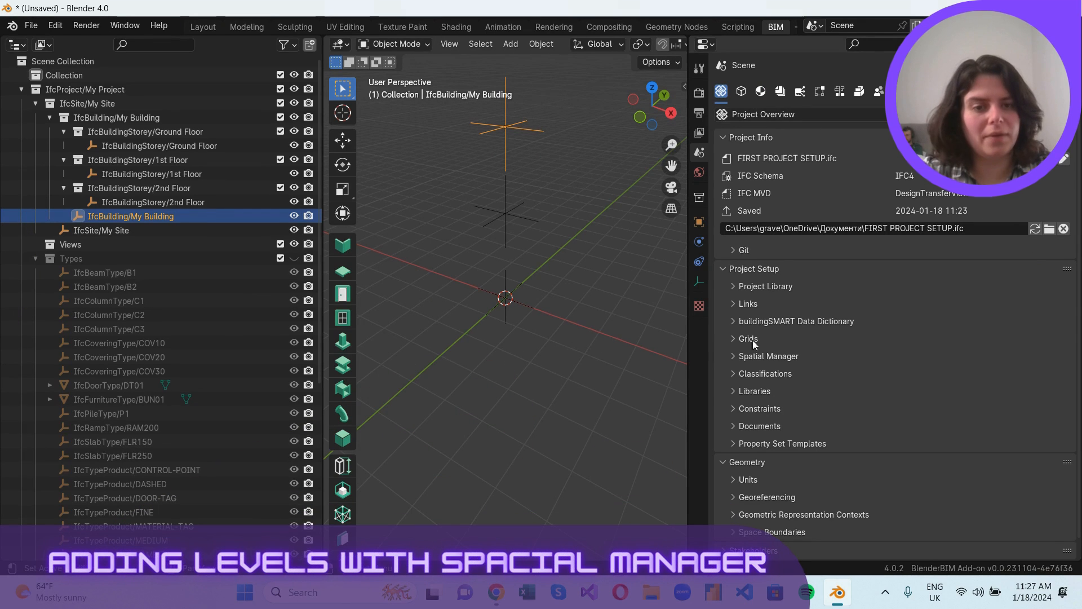
pyautogui.click(770, 356)
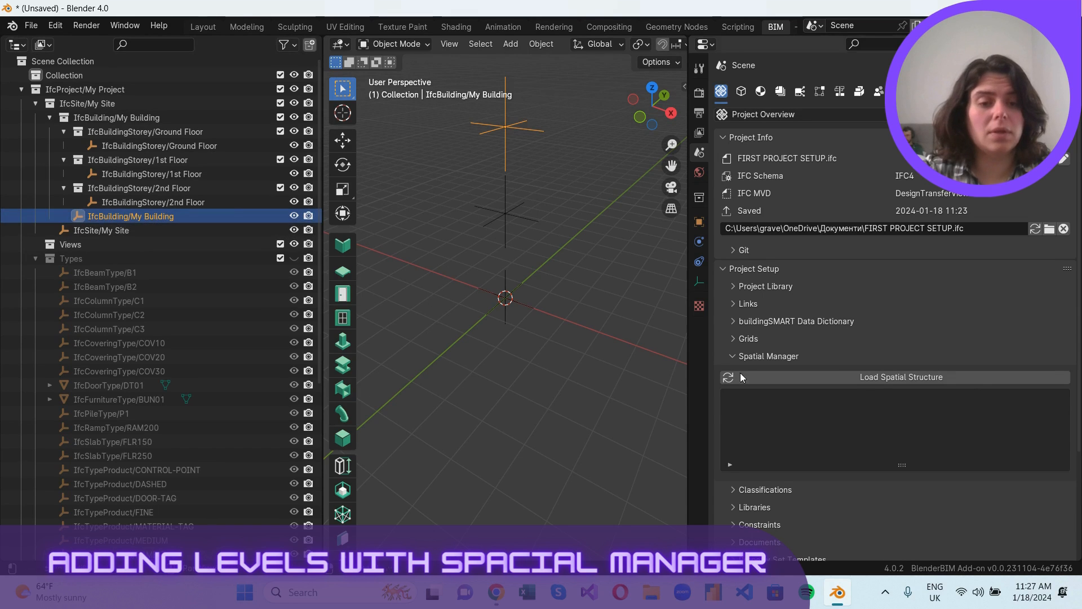
pyautogui.click(884, 377)
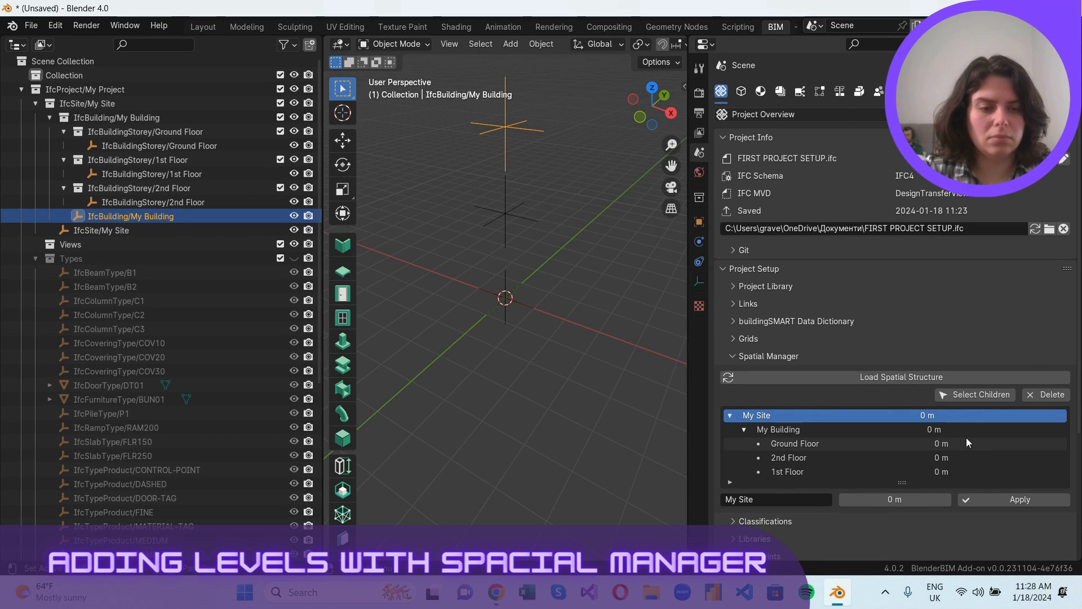
# Set the elevation of the 2nd Floor storey to 4.8 m in the Spatial Manager and apply it
pyautogui.click(947, 445)
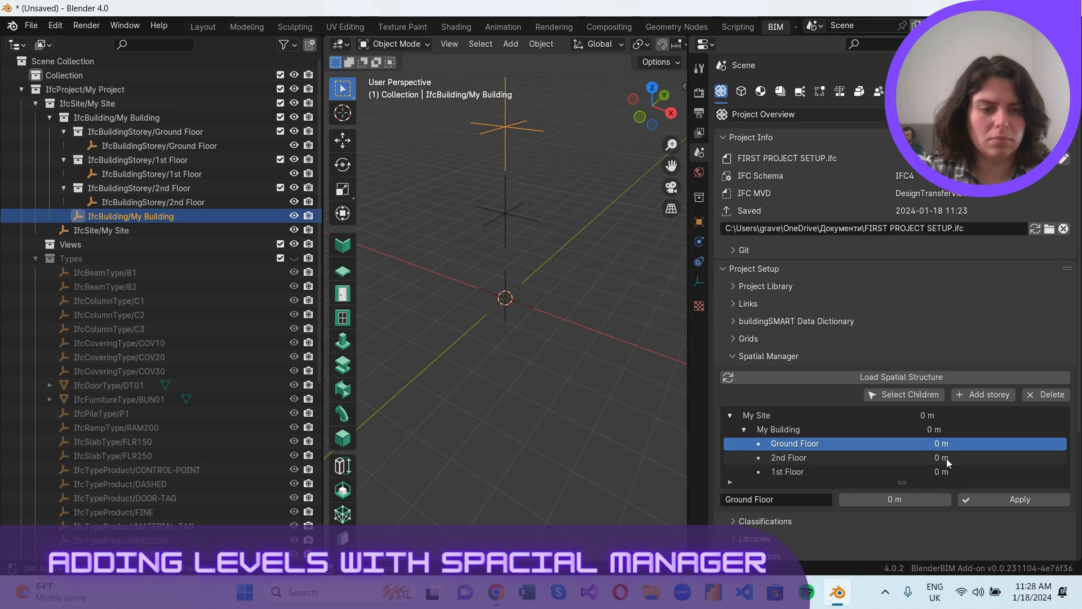
pyautogui.click(940, 460)
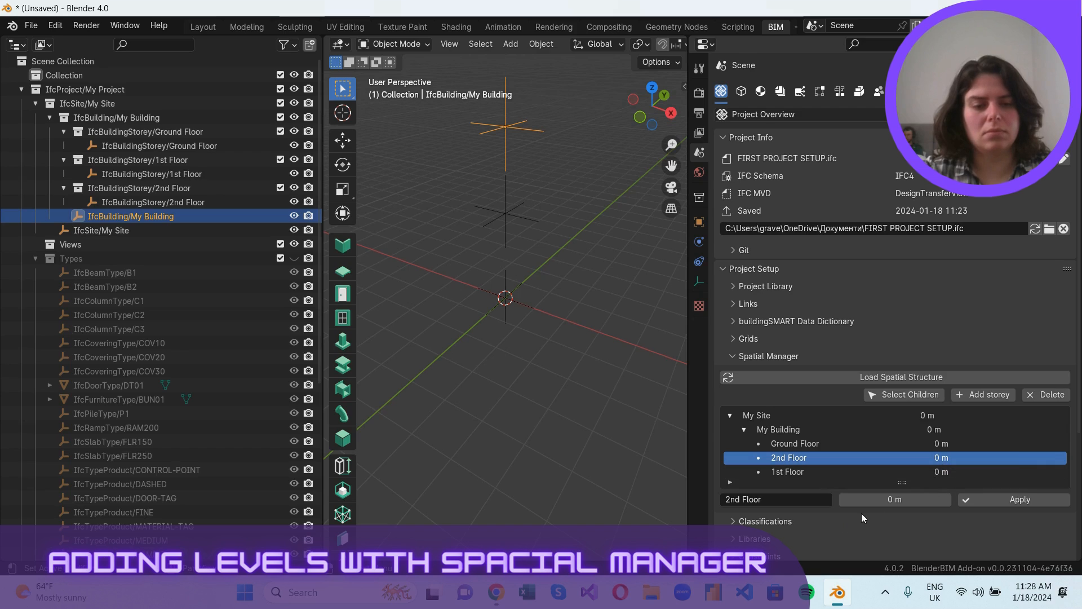
pyautogui.click(886, 499)
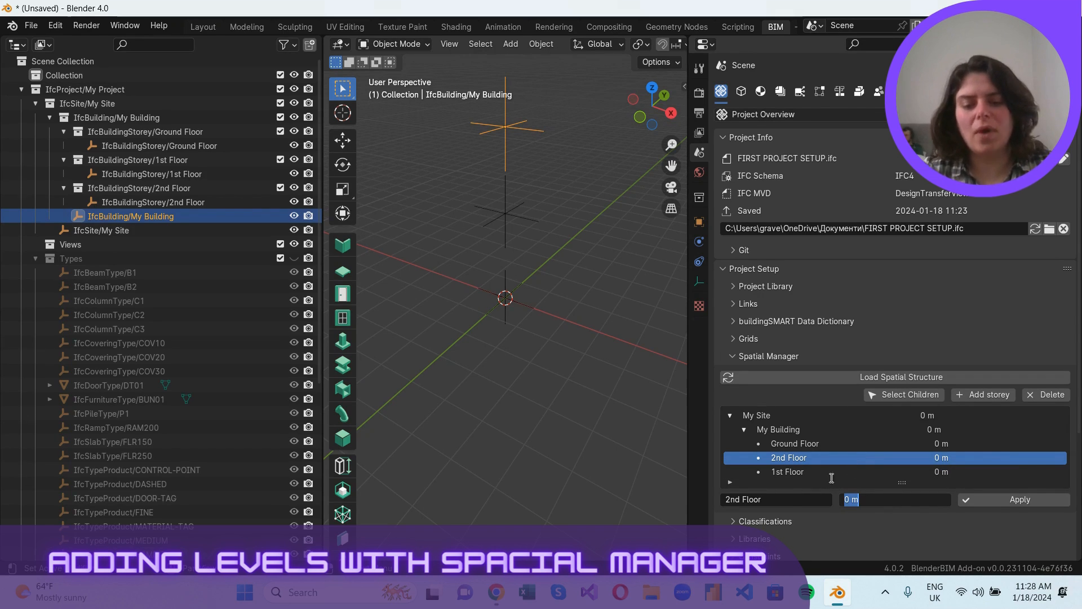
pyautogui.write('4.8')
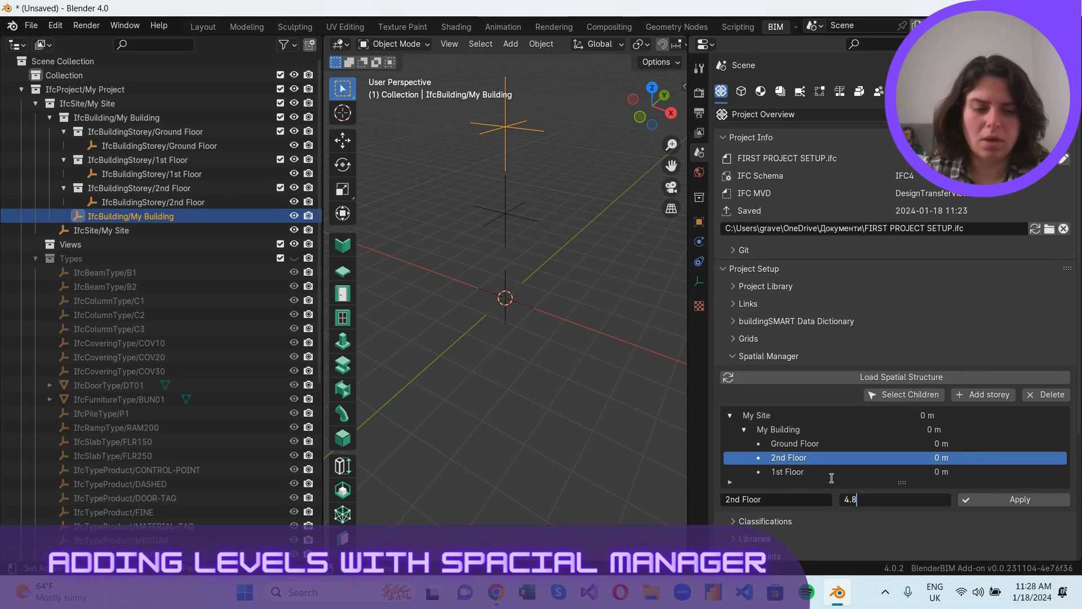
pyautogui.press('Return')
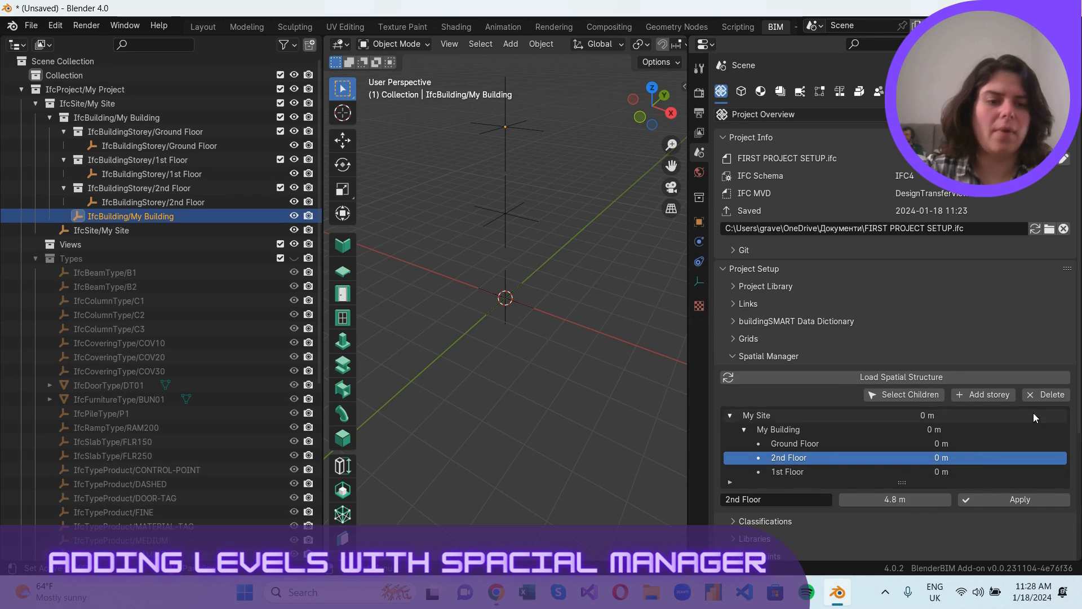
pyautogui.click(1010, 496)
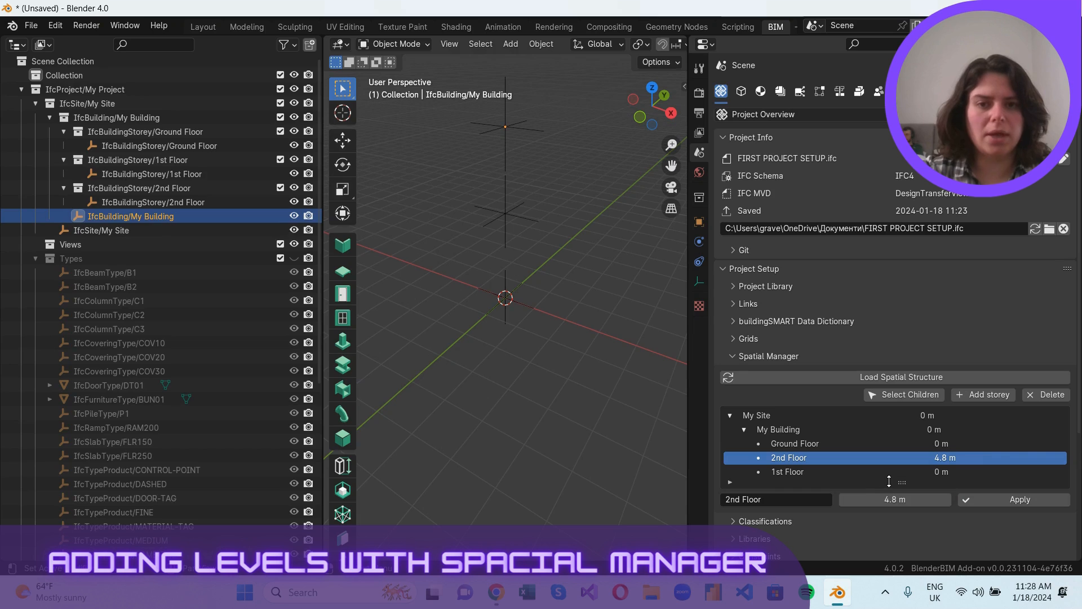
# Set the elevation of the 1st Floor storey to 2.7 m and apply it
pyautogui.click(789, 471)
pyautogui.click(901, 500)
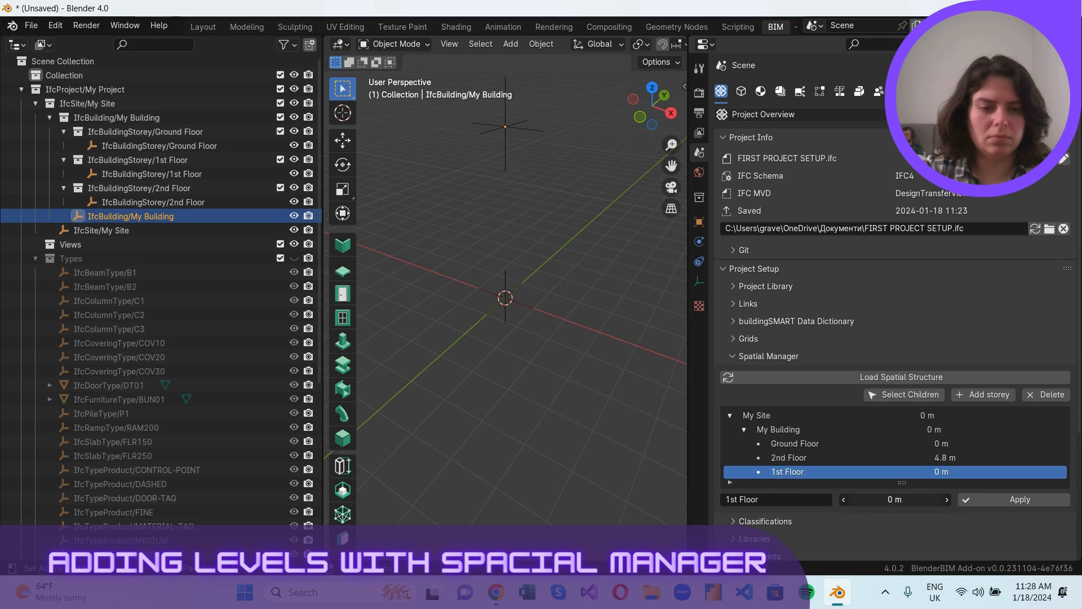
pyautogui.write('2.7')
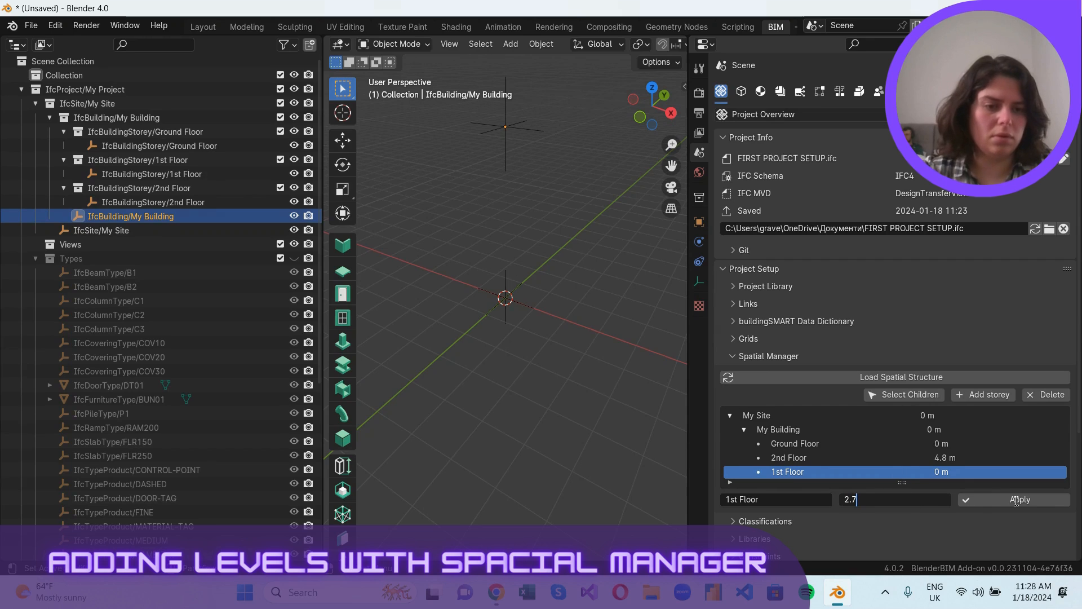
pyautogui.click(1015, 500)
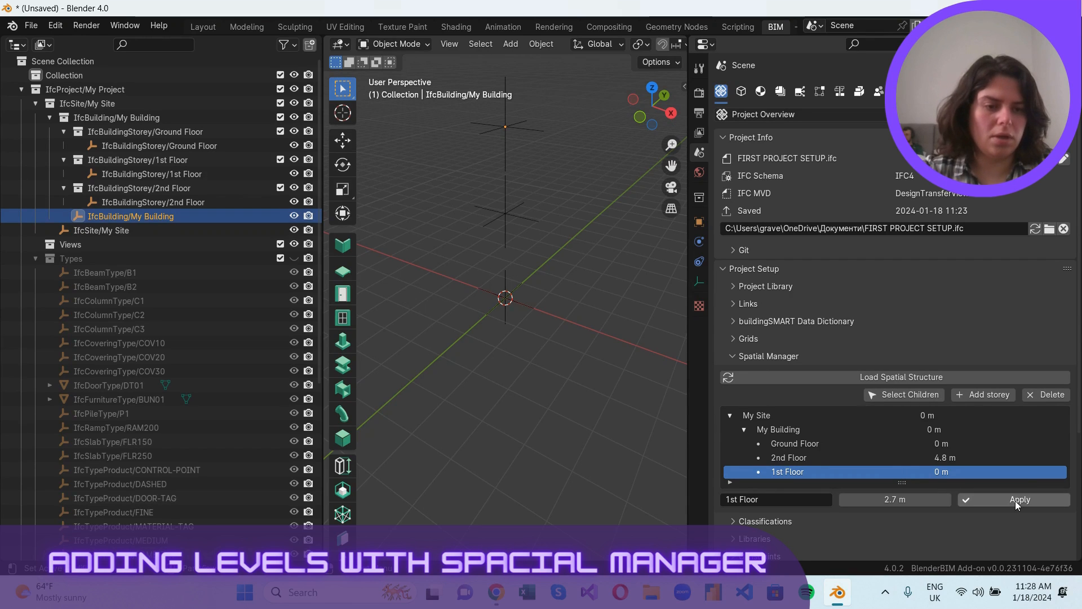
# Add a new storey under My Building in the Spatial Manager and enter 3rd Floor as its name
pyautogui.click(803, 428)
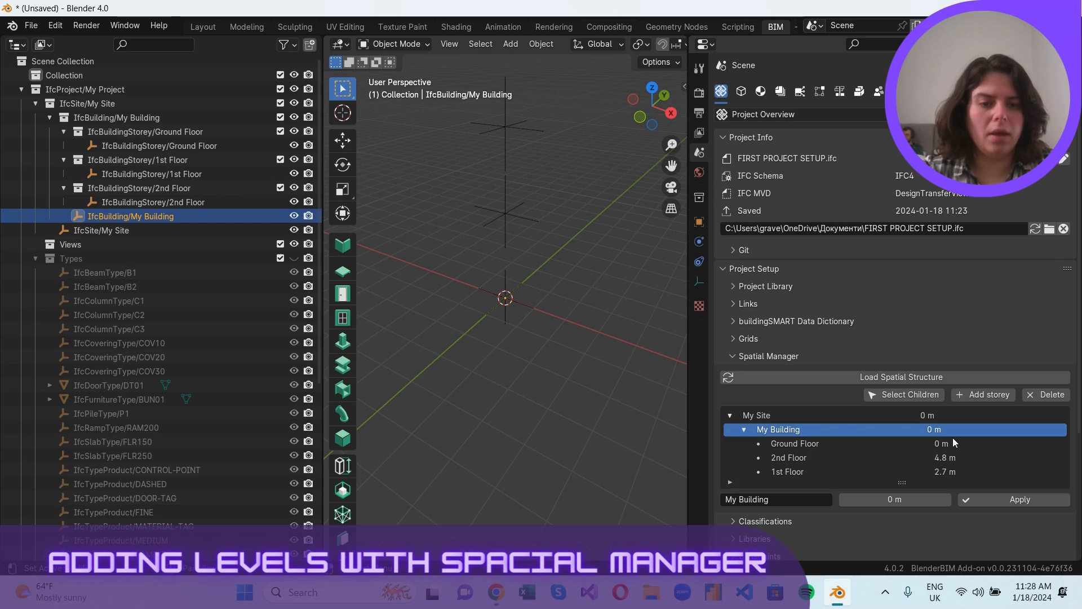
pyautogui.click(983, 395)
pyautogui.scroll(-1, 911, 475)
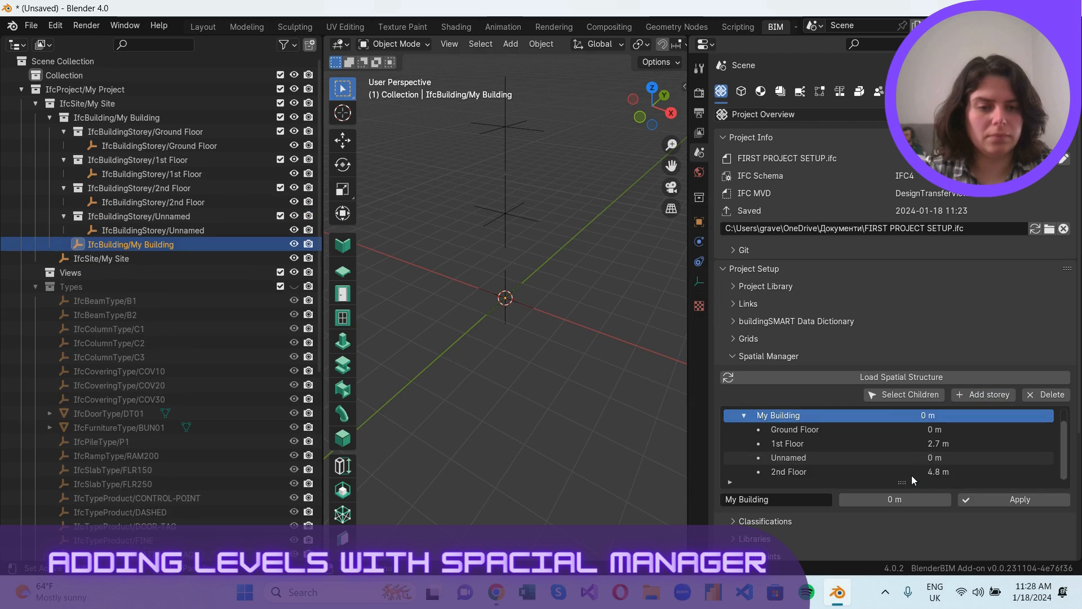
pyautogui.click(891, 457)
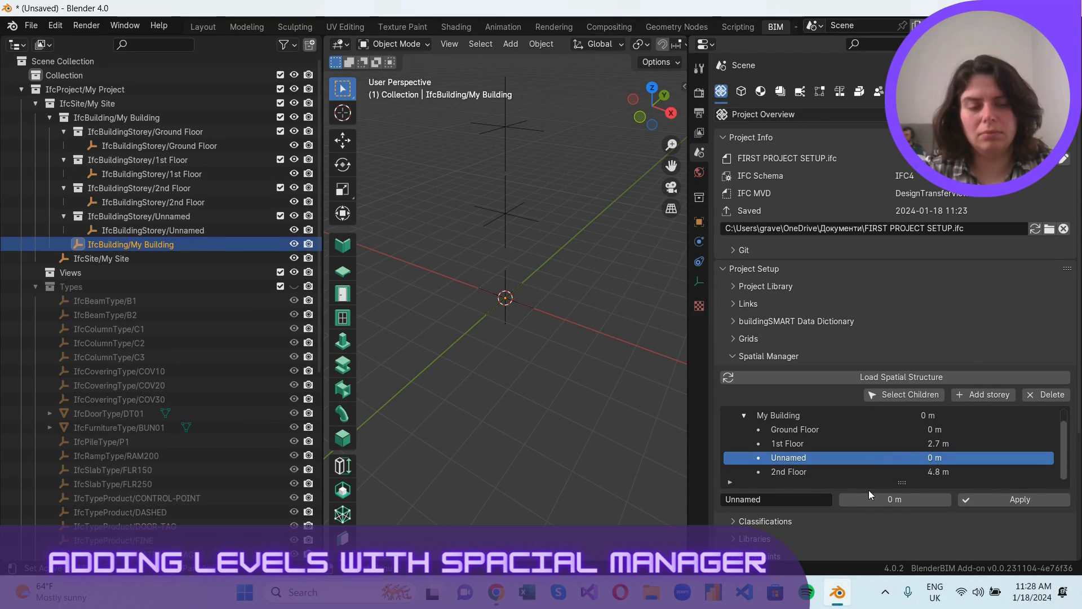
pyautogui.click(772, 500)
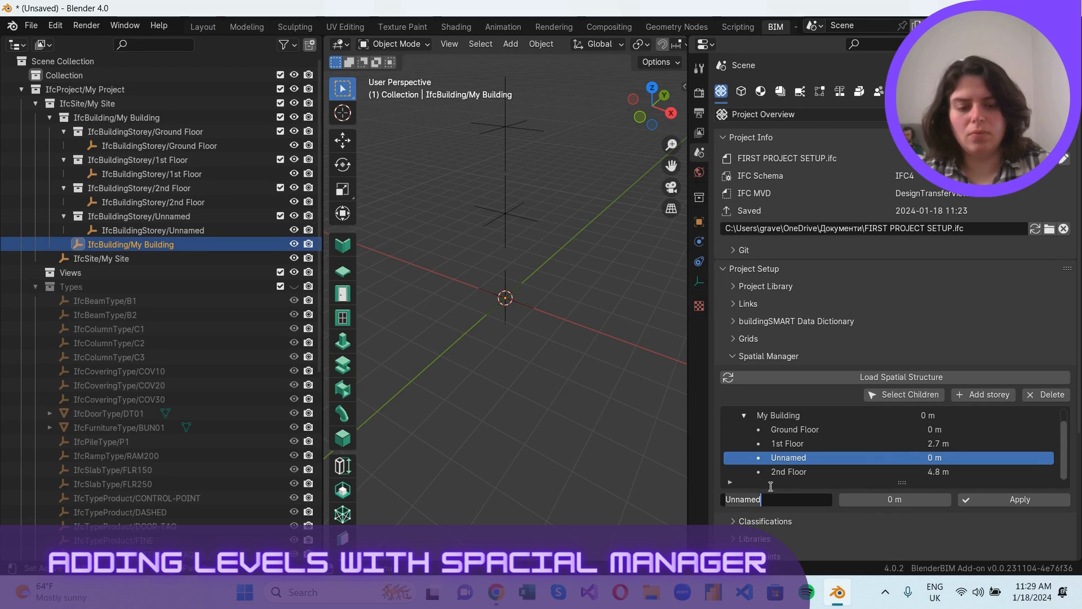
pyautogui.press('BackSpace')
pyautogui.write('3')
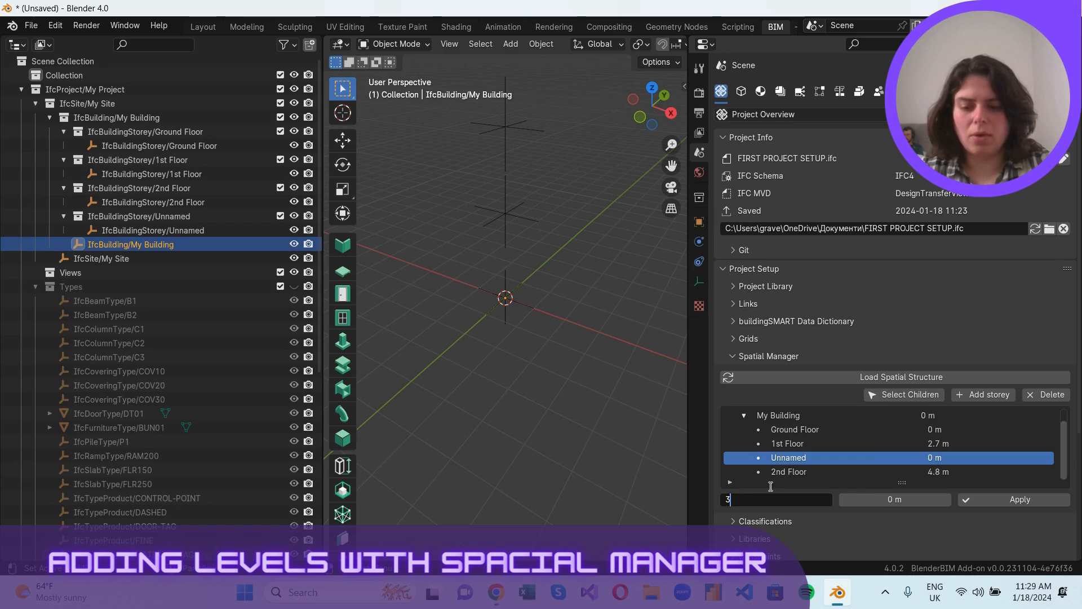
pyautogui.write('rd Floor')
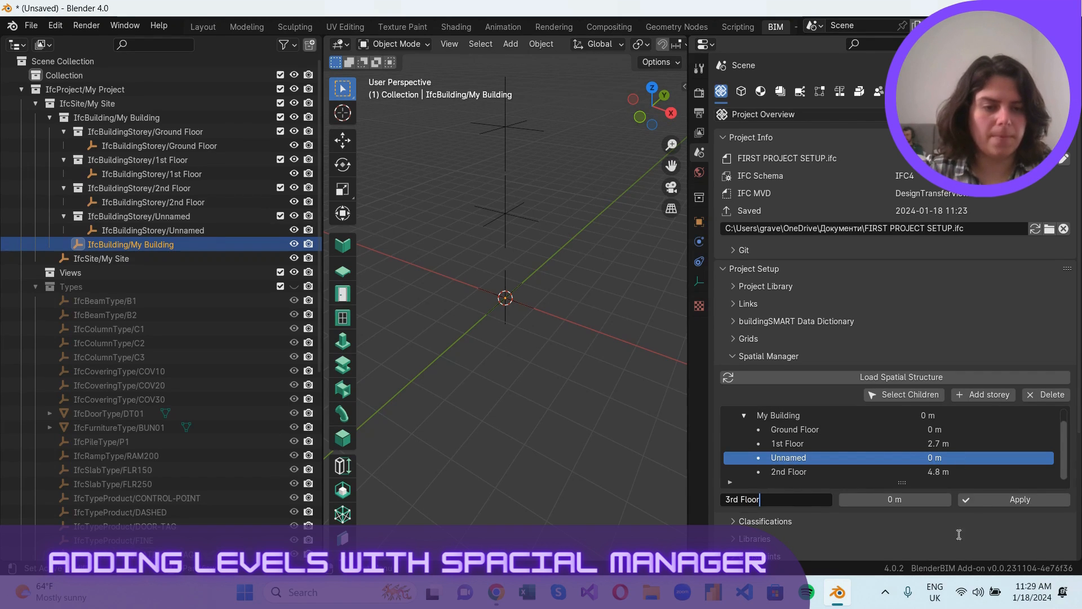
# Set the new storey's elevation to 6.9 m and apply its name and elevation
pyautogui.click(894, 500)
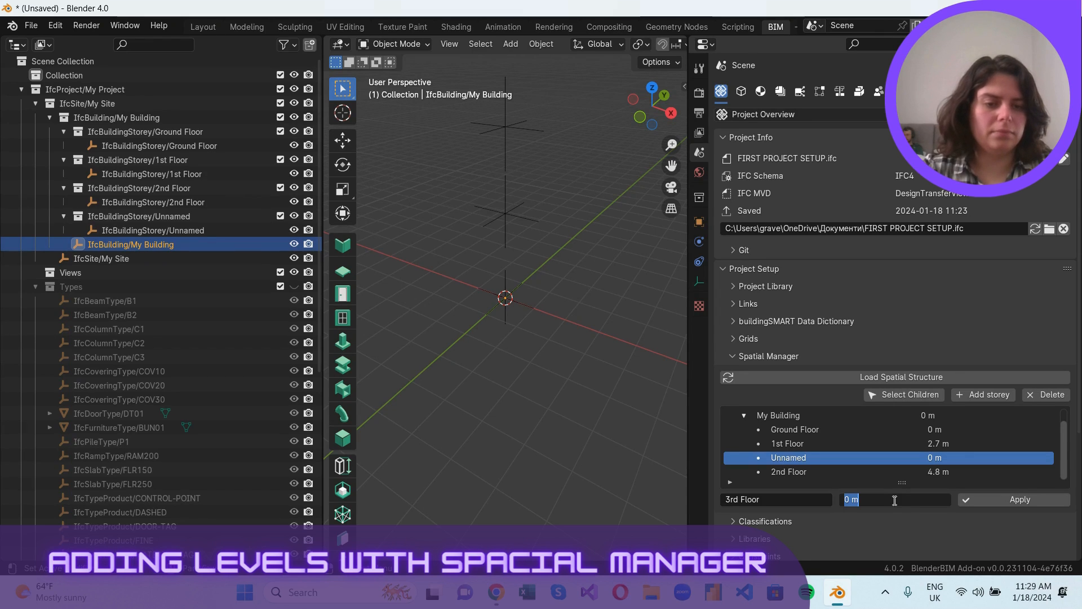
pyautogui.write('6.9')
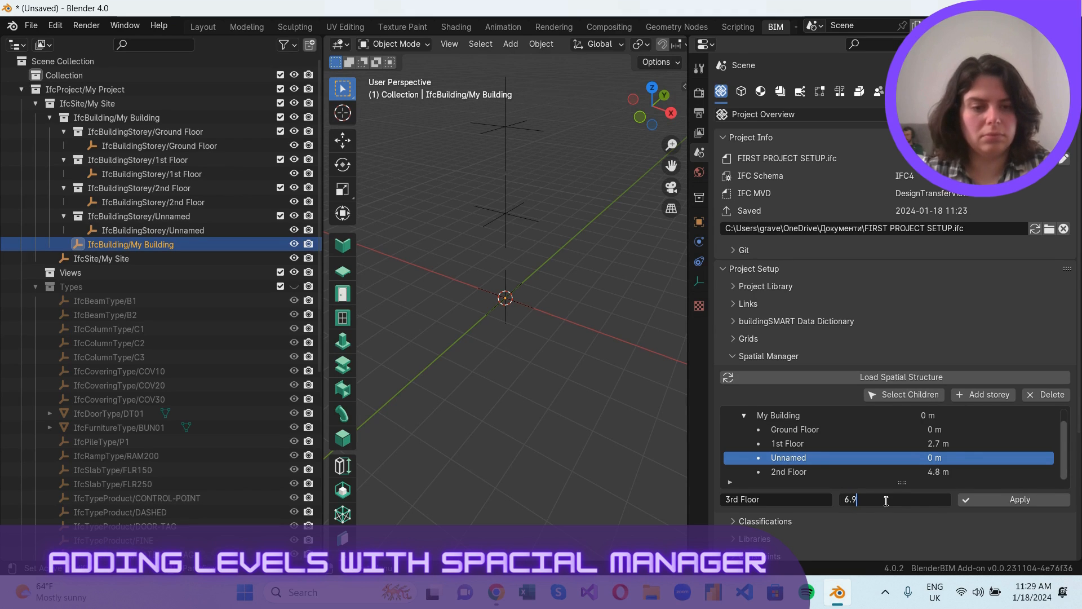
pyautogui.press('Return')
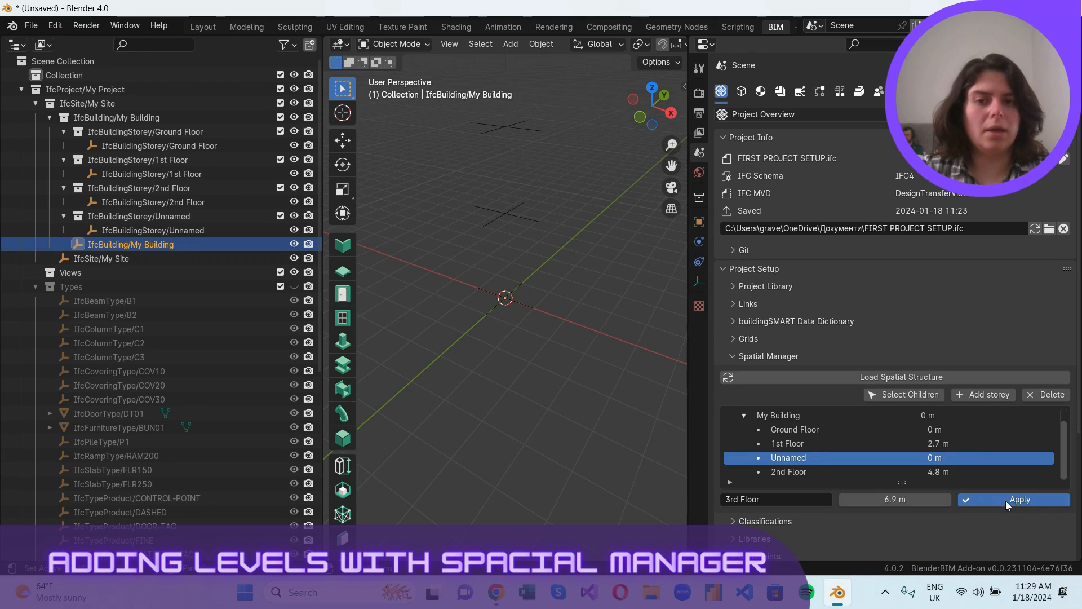
pyautogui.click(1006, 501)
# Widen the 3D viewport by narrowing the properties area
pyautogui.scroll(-5, 553, 331)
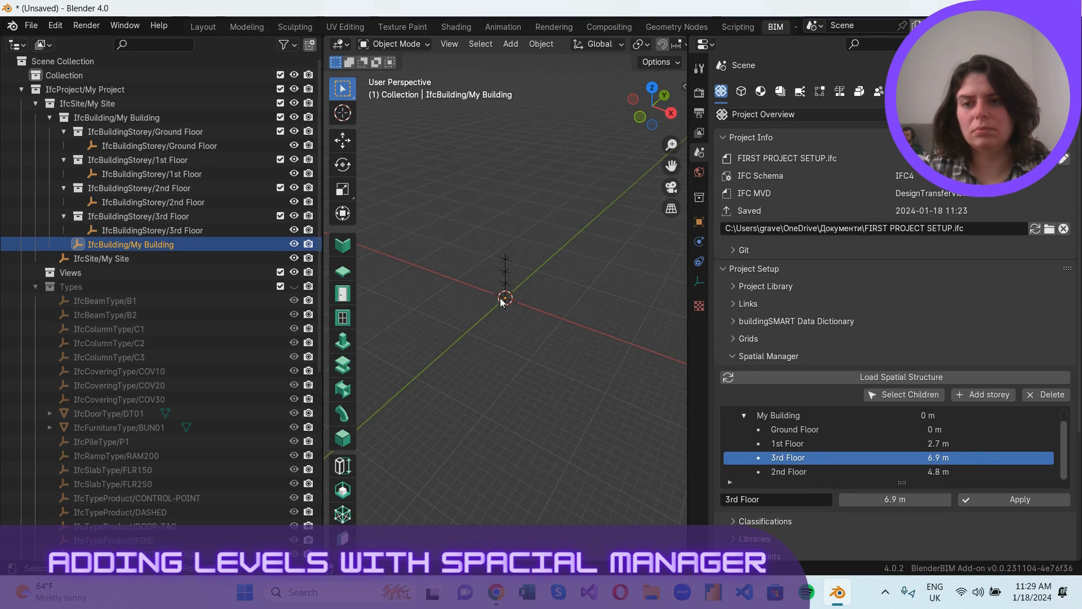
pyautogui.scroll(2, 543, 265)
pyautogui.moveTo(544, 269); pyautogui.dragTo(522, 306, button='middle')
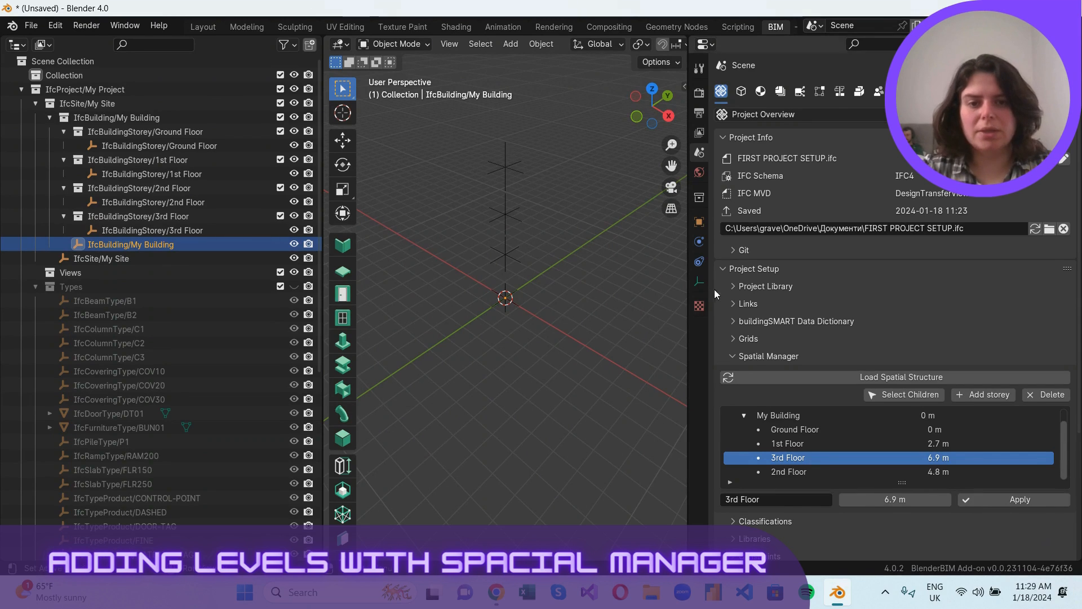
pyautogui.moveTo(686, 304); pyautogui.dragTo(929, 315)
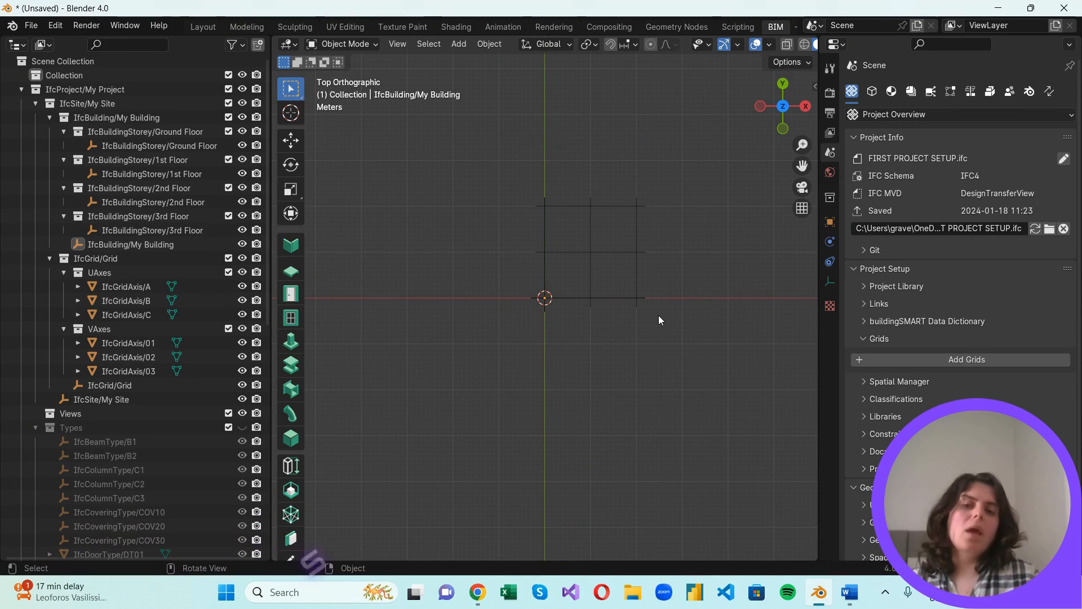
# Move grid axis B about 2 m in the negative Y direction, constrained to the Y axis
pyautogui.click(624, 253)
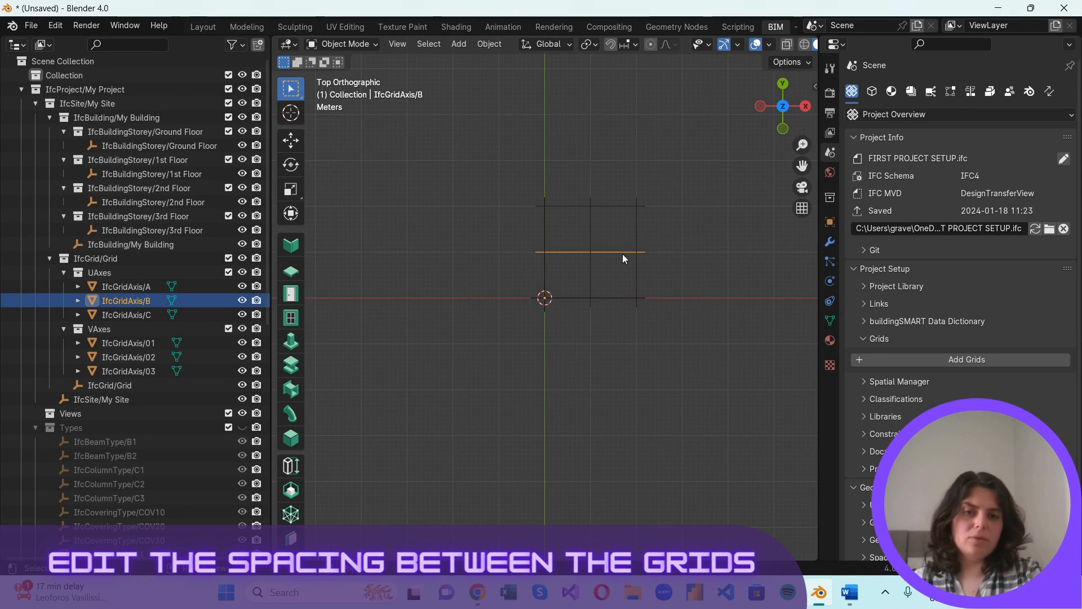
pyautogui.press('g')
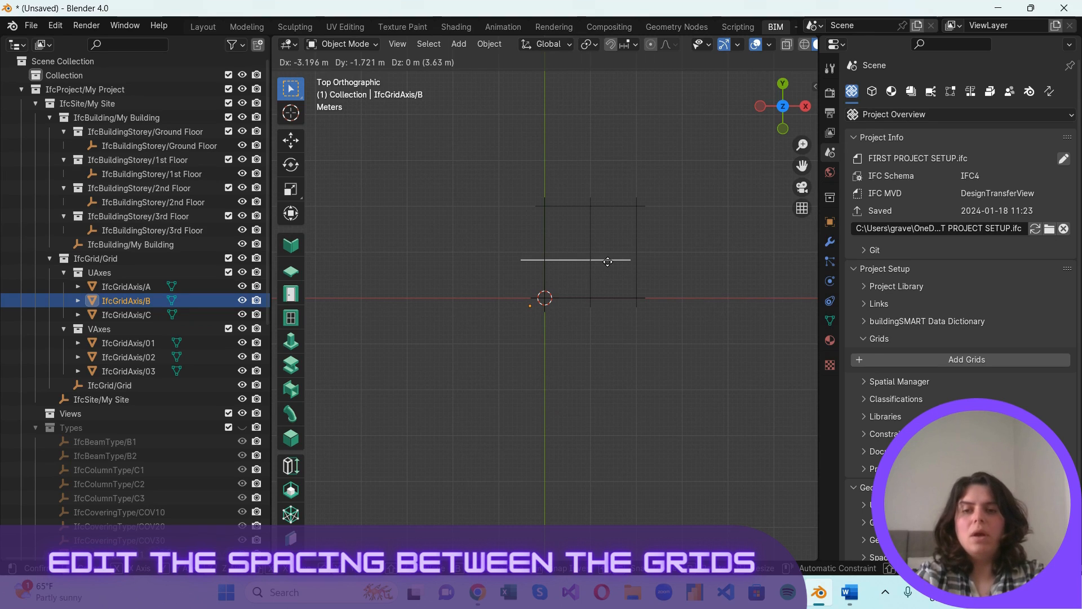
pyautogui.press('y')
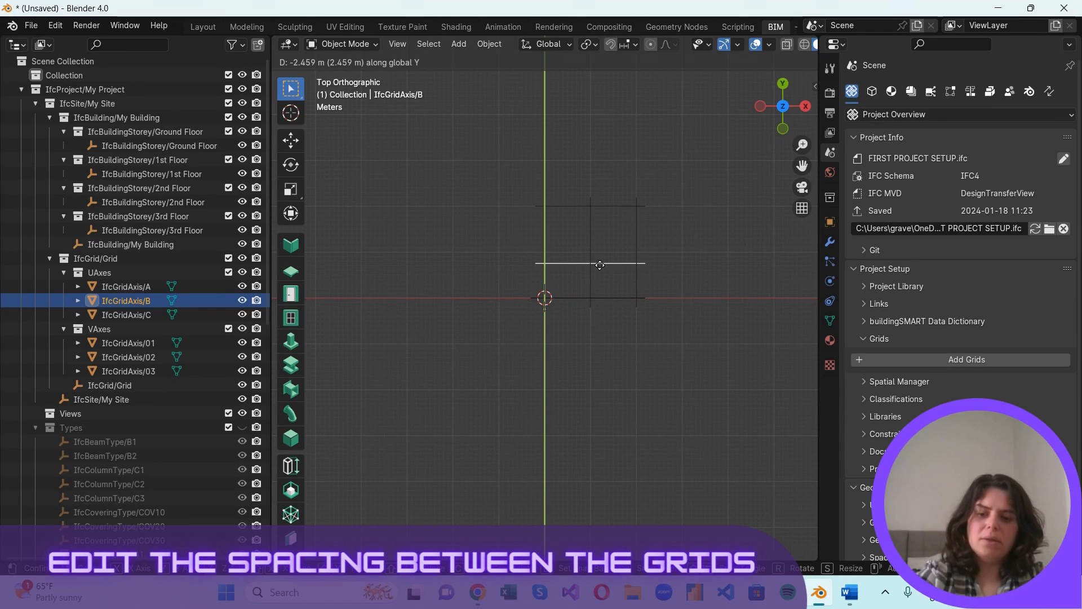
pyautogui.click(599, 263)
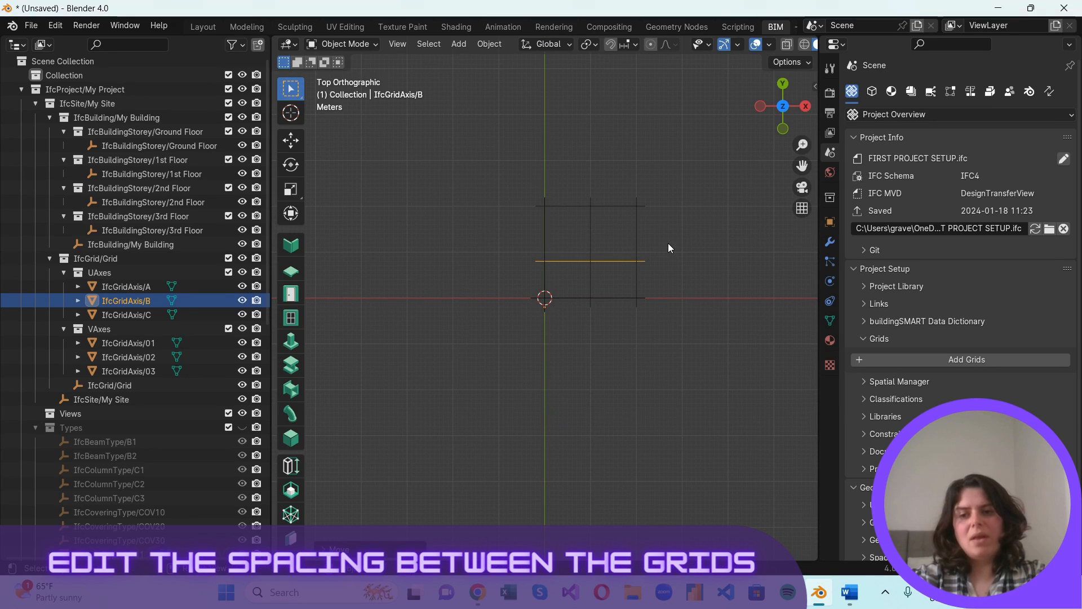
# Move grid axis 03 a little over 2 m in the positive X direction, constrained to the X axis
pyautogui.click(637, 244)
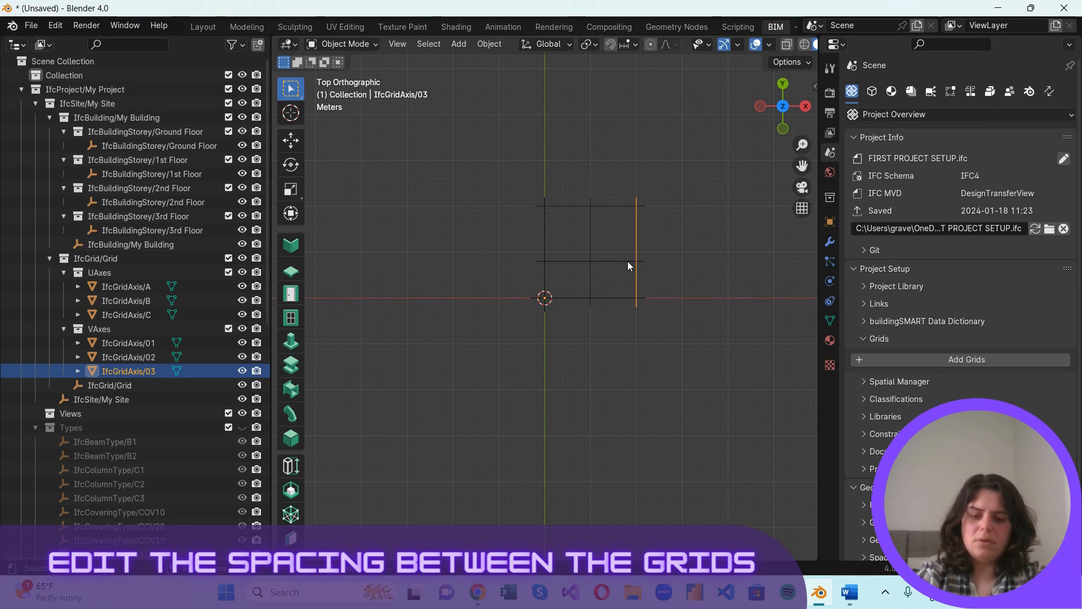
pyautogui.press('g')
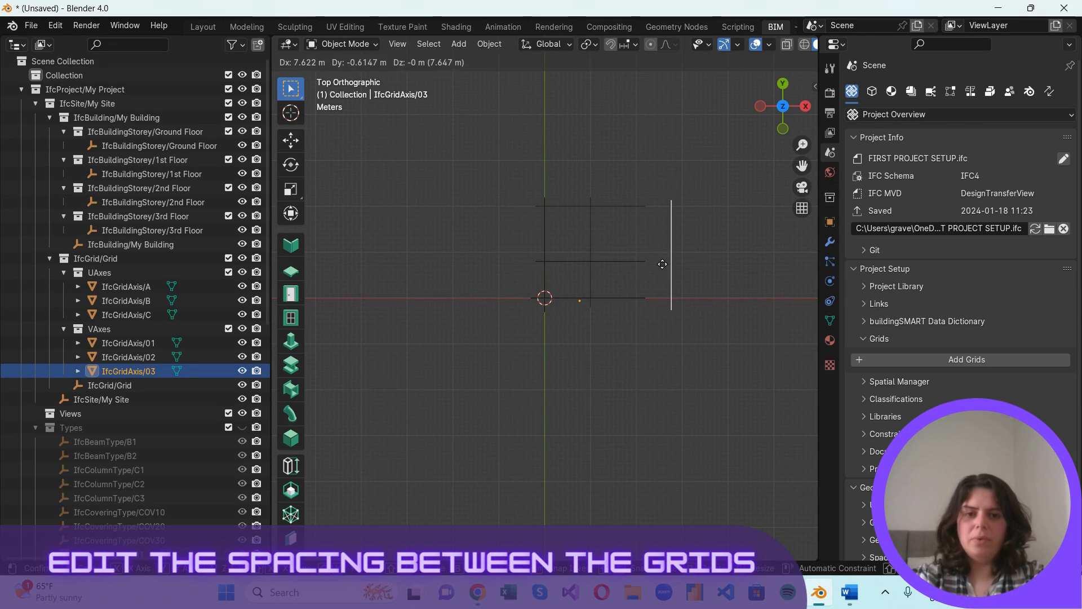
pyautogui.press('x')
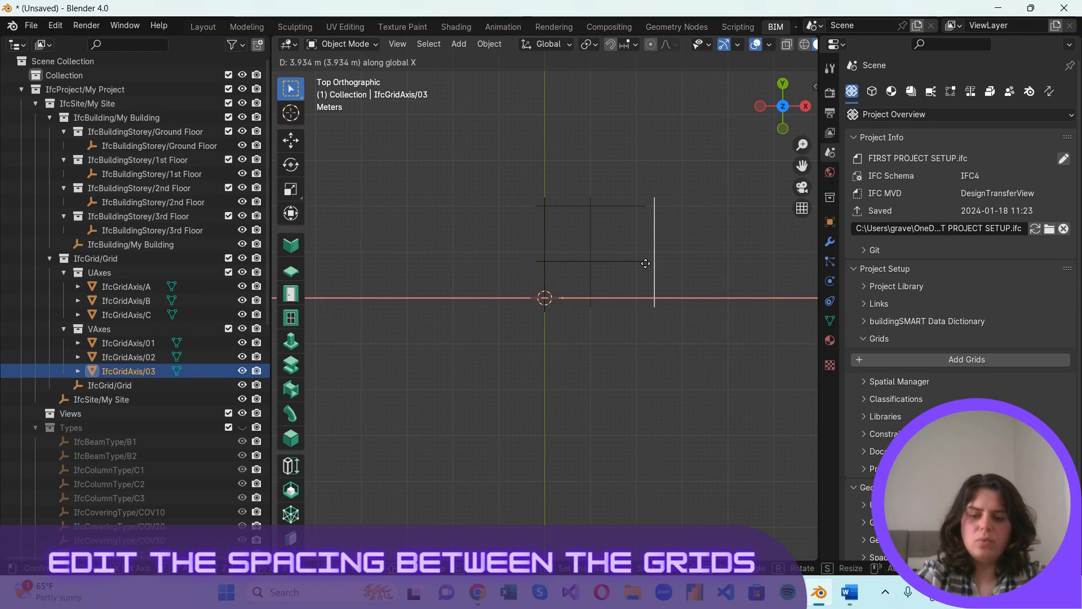
pyautogui.write('2.')
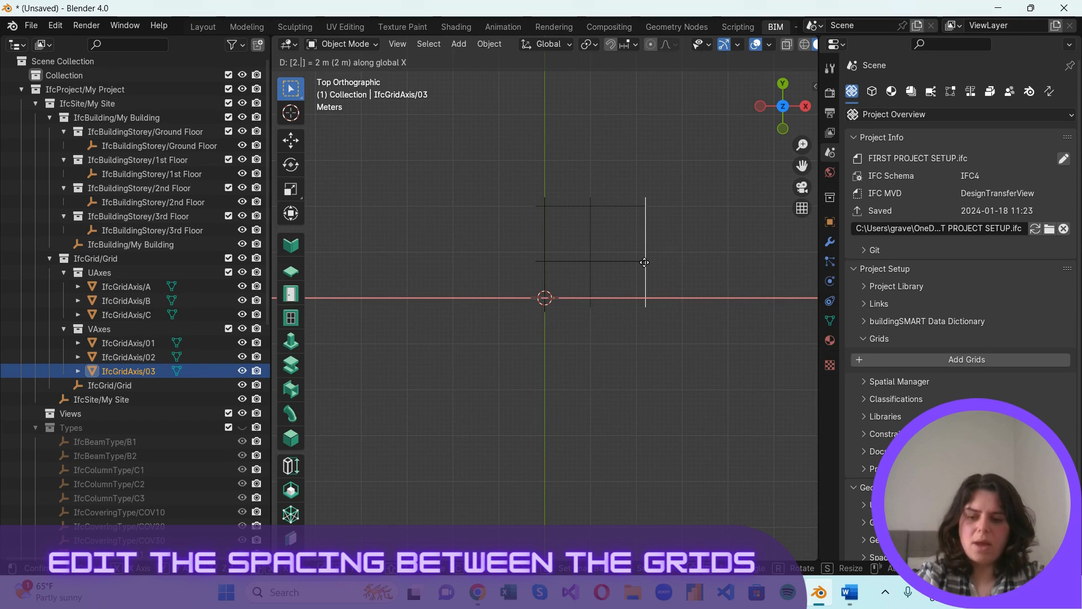
pyautogui.press('Return')
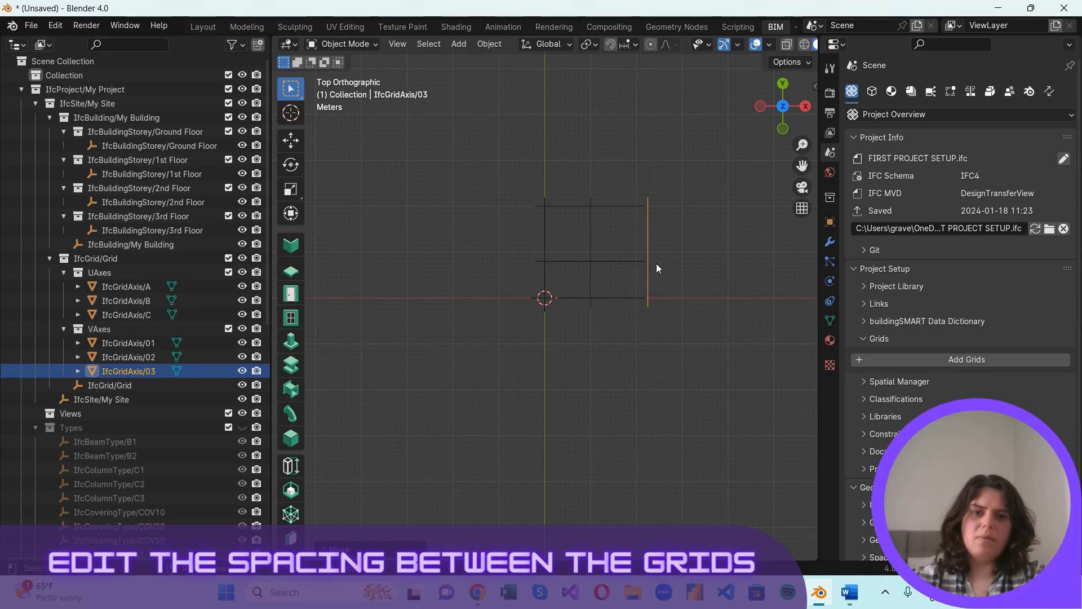
# Select grid axes A, B and C together and switch to Edit Mode
pyautogui.click(667, 219)
pyautogui.moveTo(633, 179); pyautogui.dragTo(616, 314)
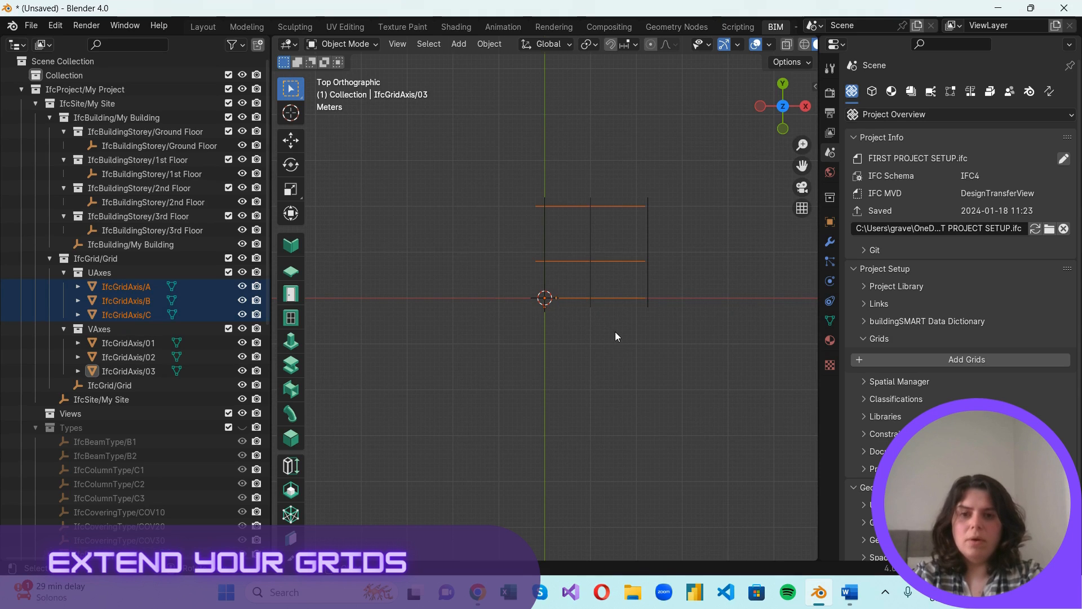
pyautogui.press('Tab')
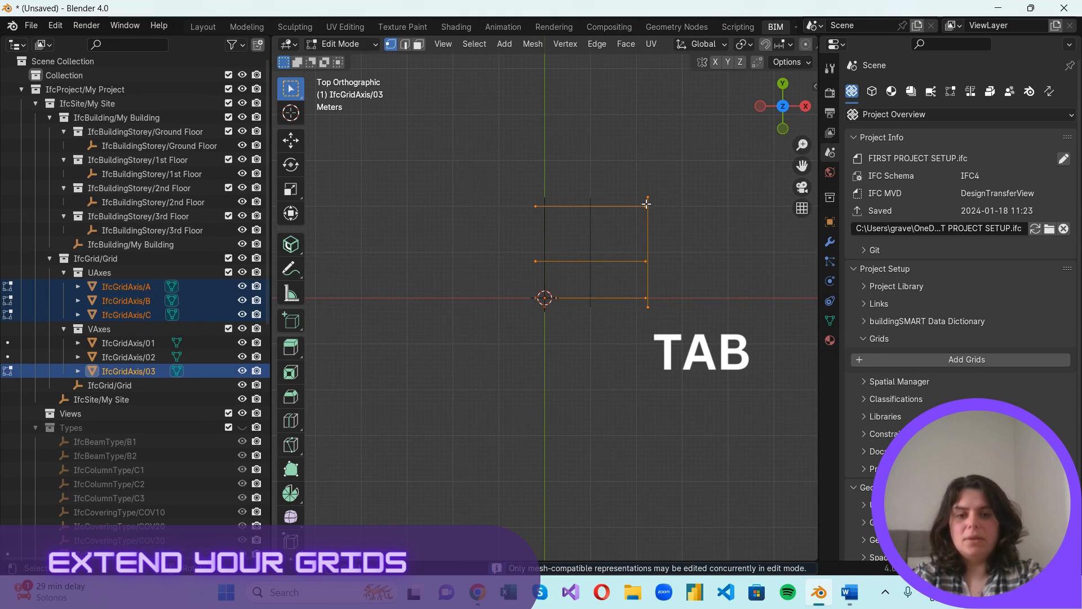
# Extend grid axes A, B and C by moving their end vertices near axis 03 4 m along the X axis, and return to Object Mode
pyautogui.click(691, 234)
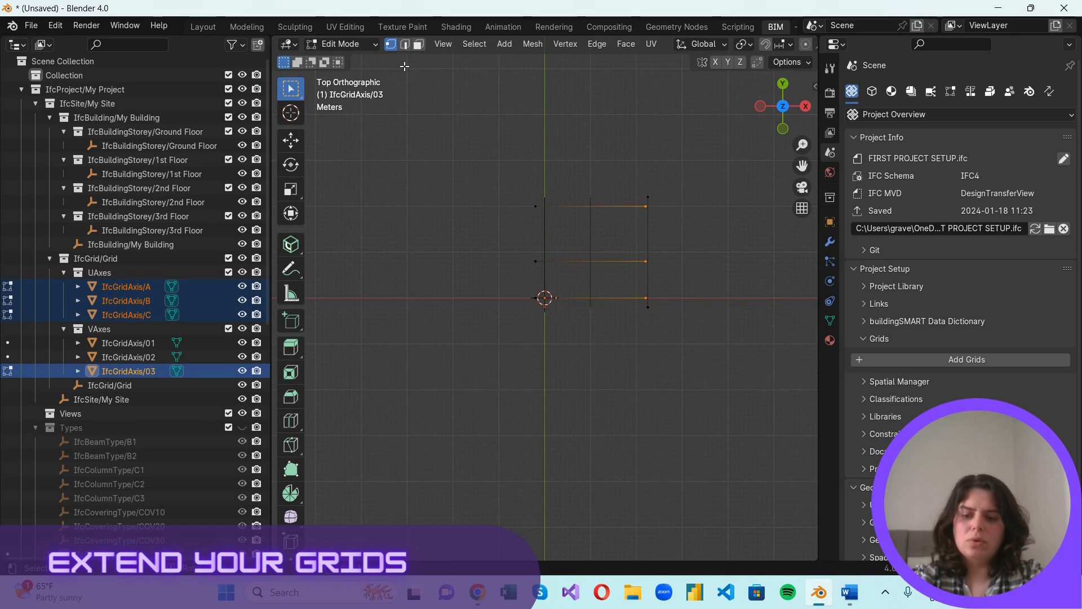
pyautogui.press('2')
pyautogui.press('1')
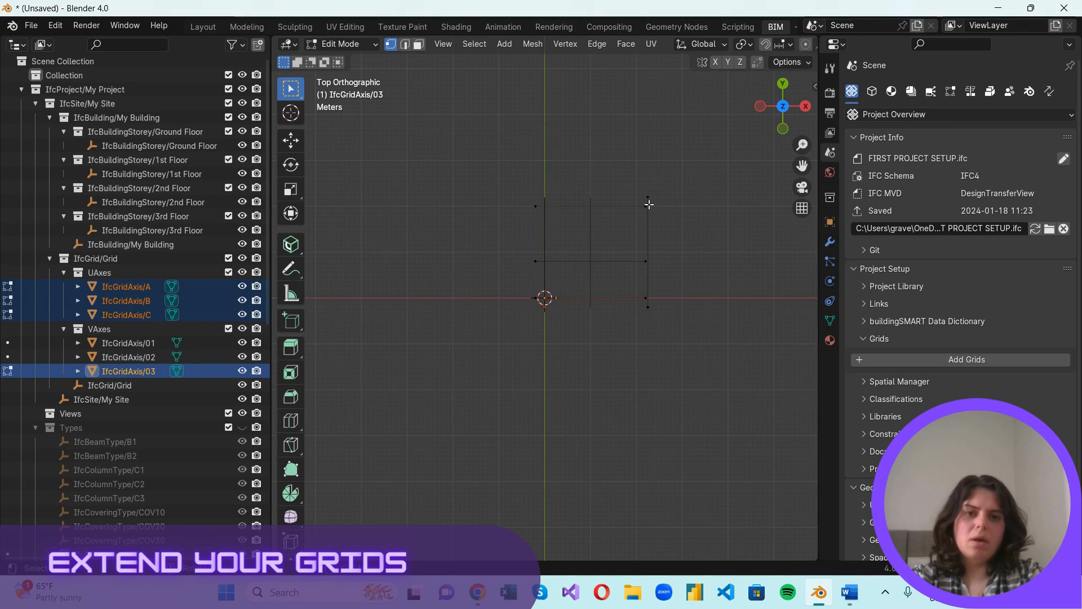
pyautogui.moveTo(628, 204); pyautogui.dragTo(653, 309)
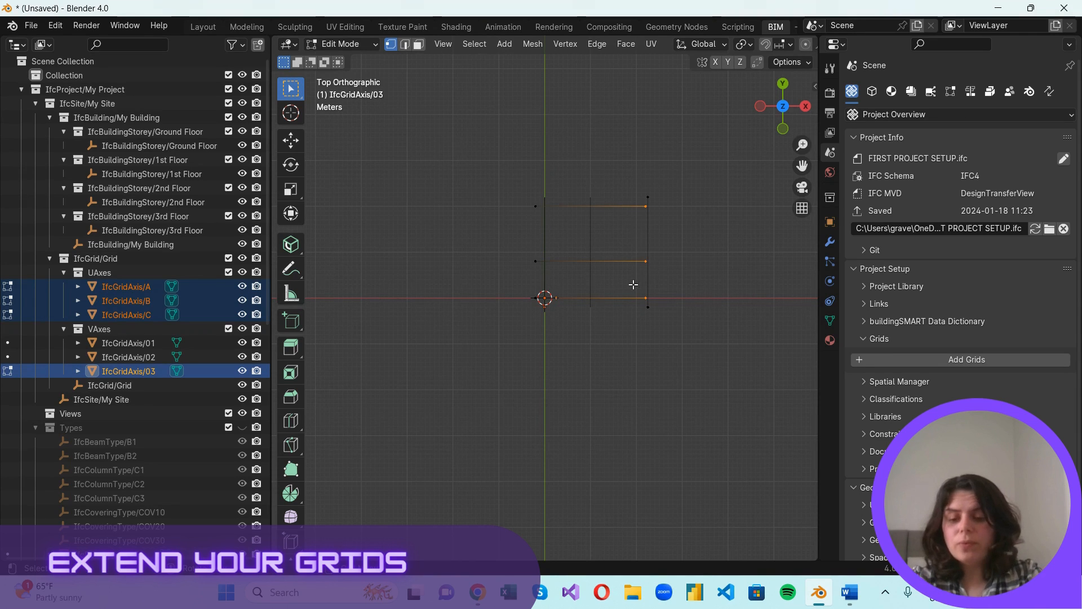
pyautogui.press('g')
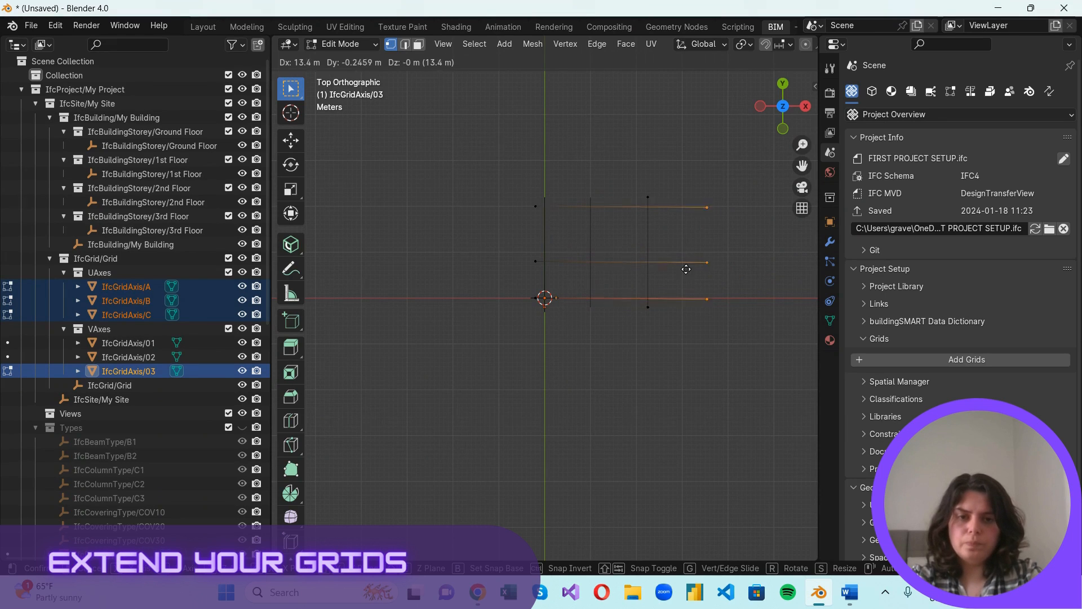
pyautogui.press('x')
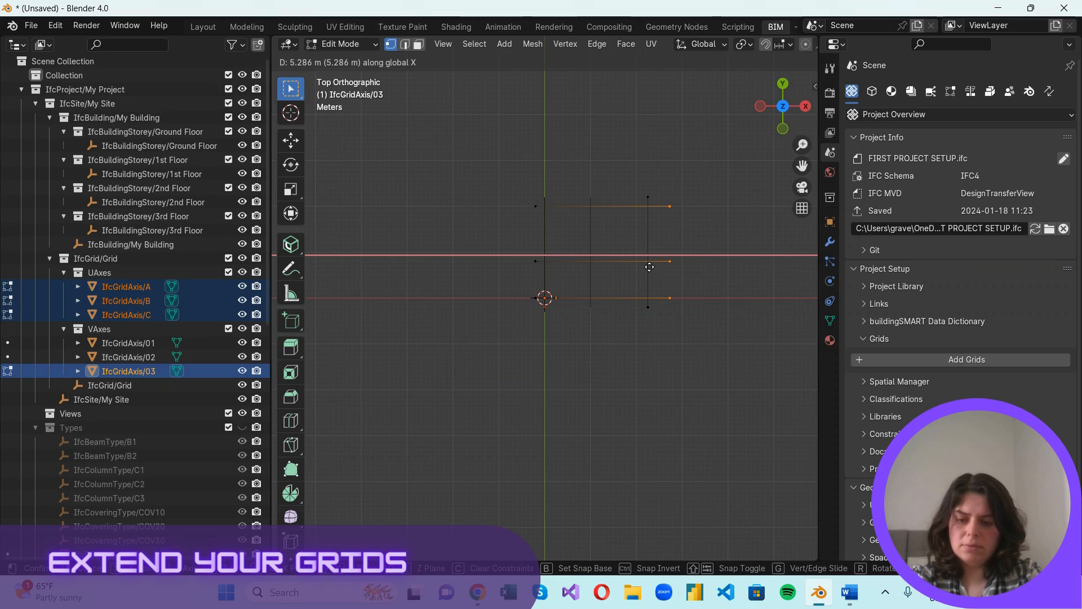
pyautogui.write('4')
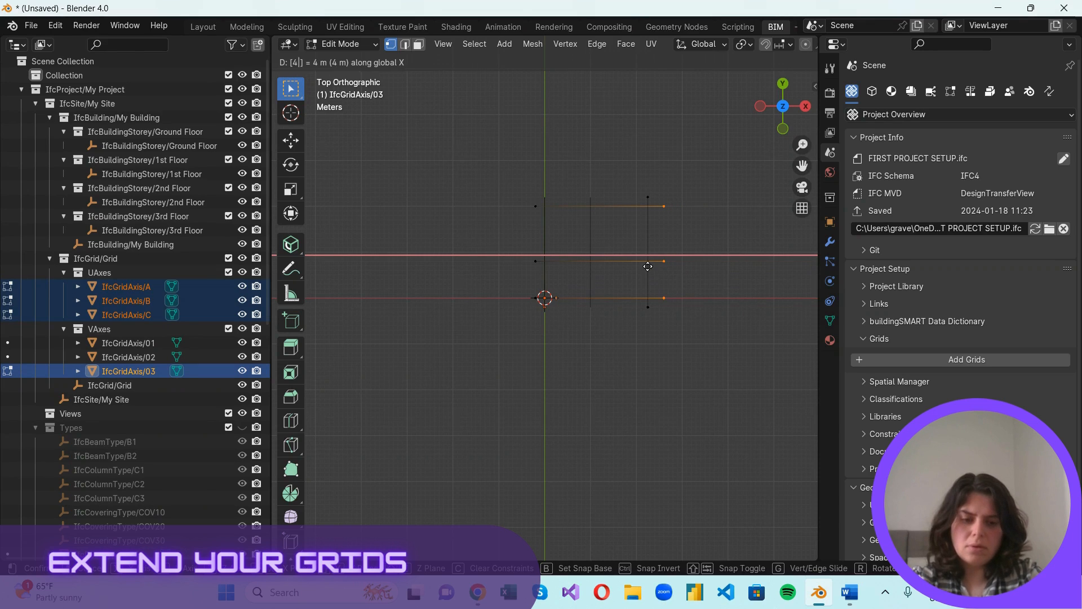
pyautogui.press('Return')
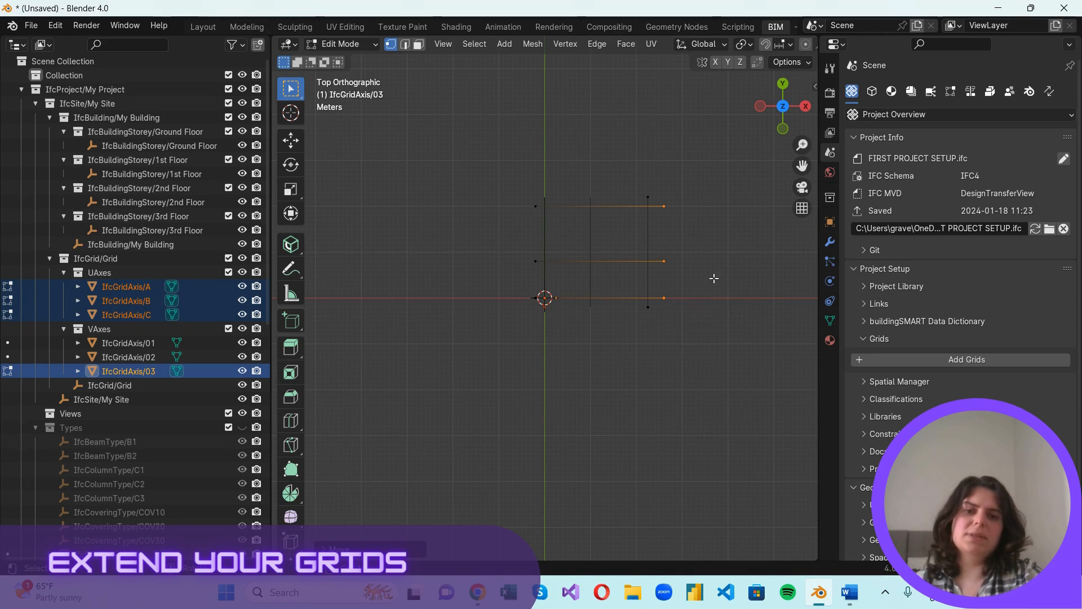
pyautogui.click(744, 262)
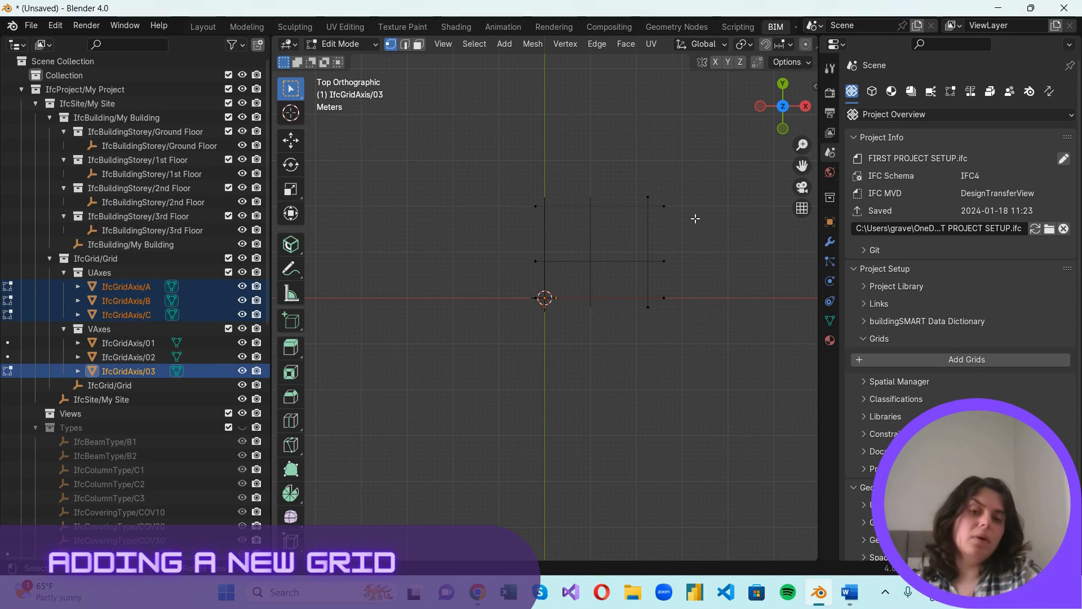
pyautogui.press('Tab')
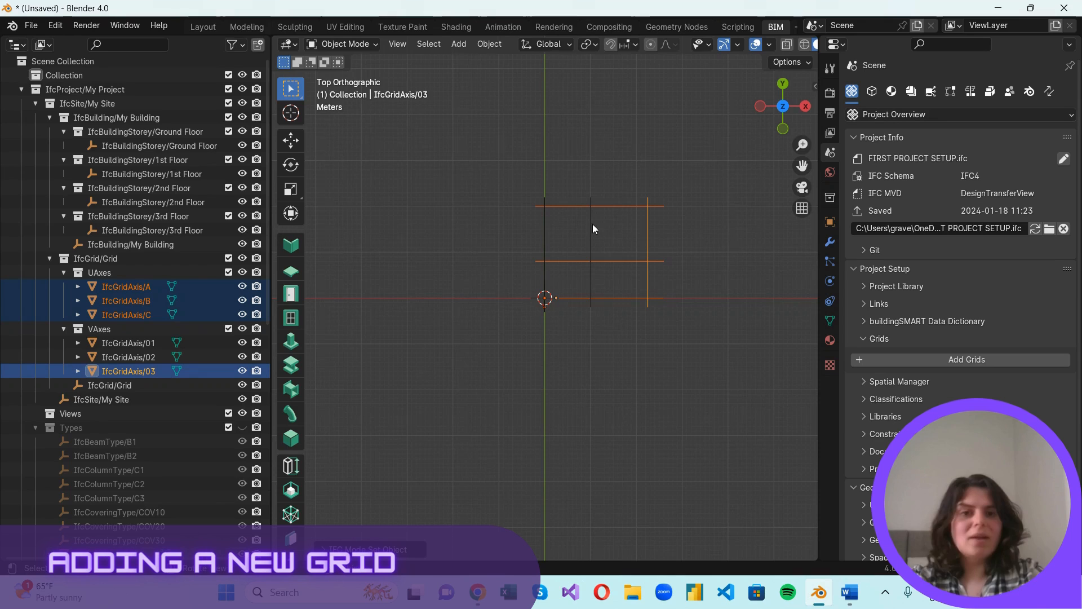
# Duplicate grid axis B and place the copy 3.5 m away in the positive Y direction
pyautogui.click(627, 261)
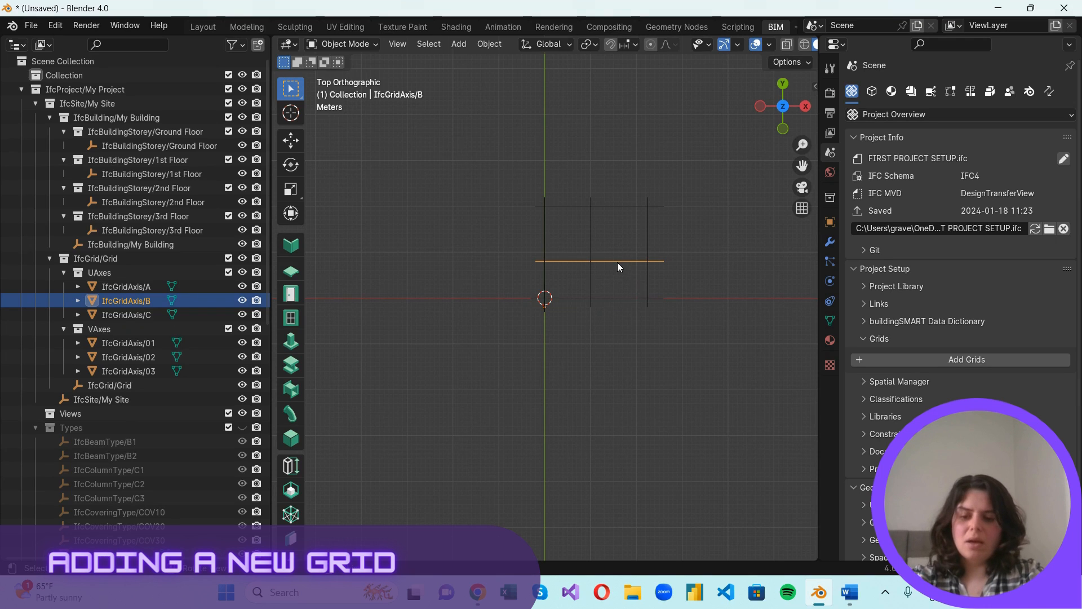
pyautogui.hotkey('shift', 'd')
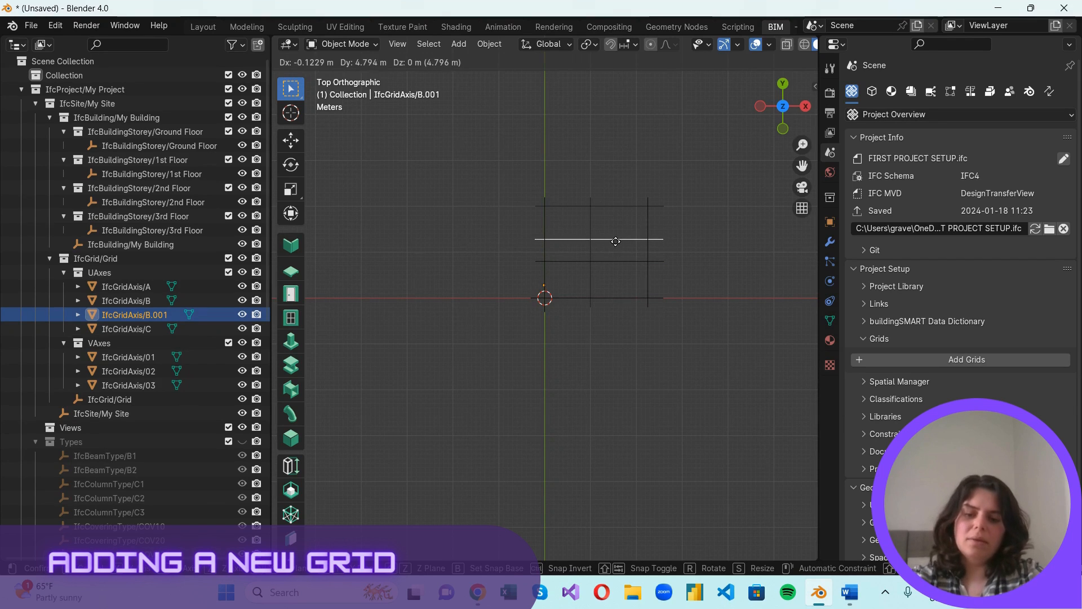
pyautogui.press('y')
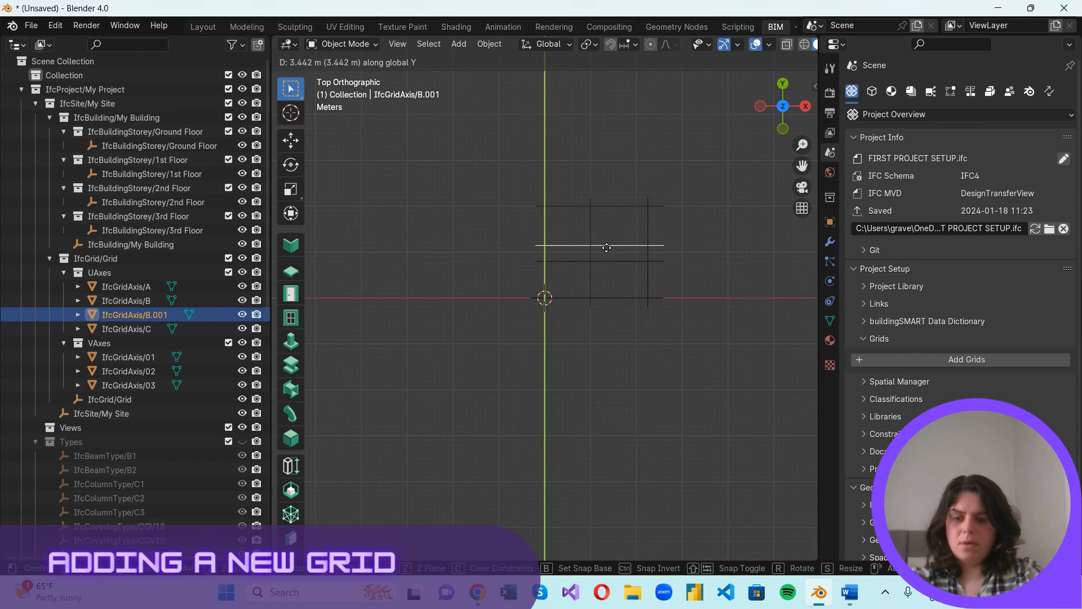
pyautogui.write('3')
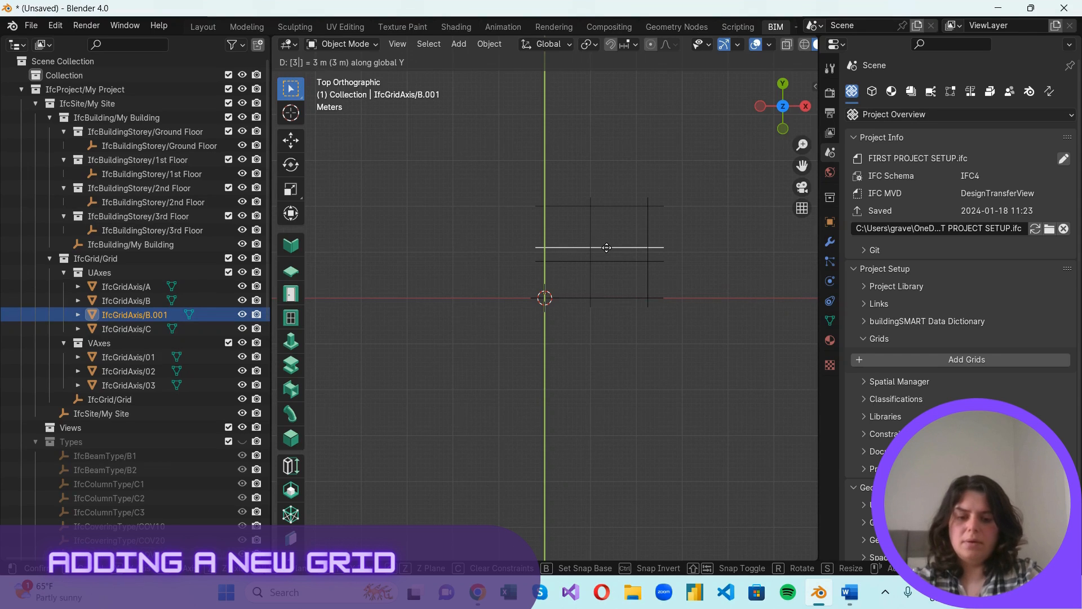
pyautogui.write('.5')
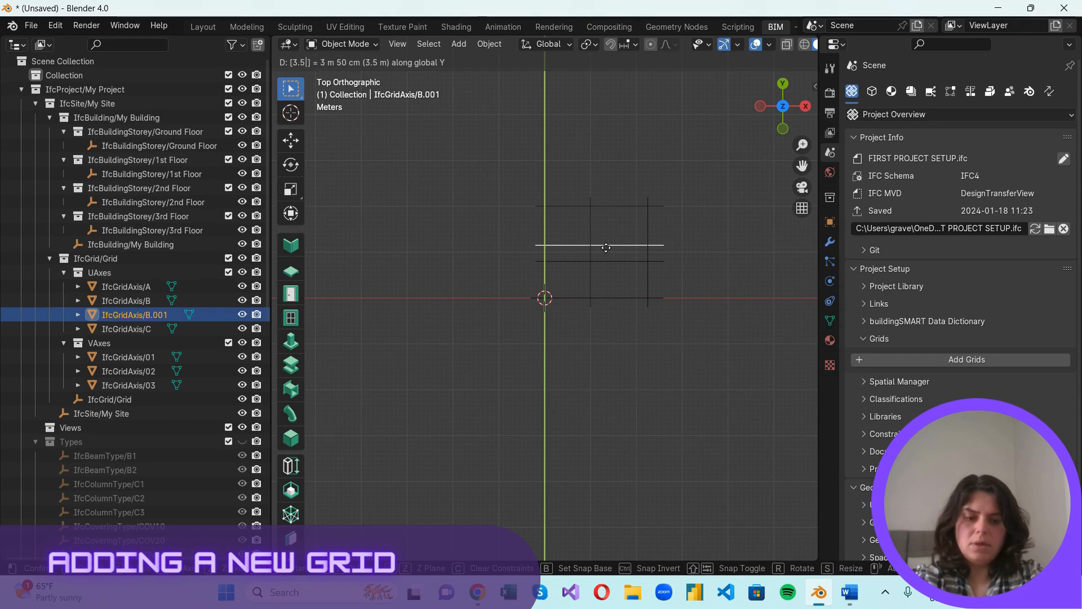
pyautogui.press('Return')
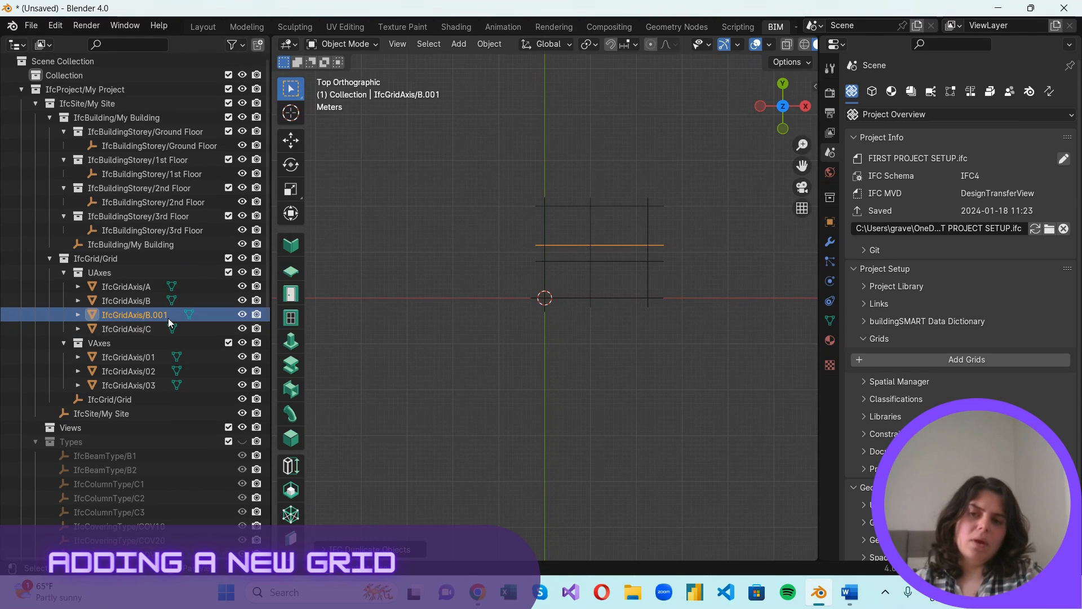
# Rename the duplicated grid axis to IfcGridAxis/B1
pyautogui.press('F2')
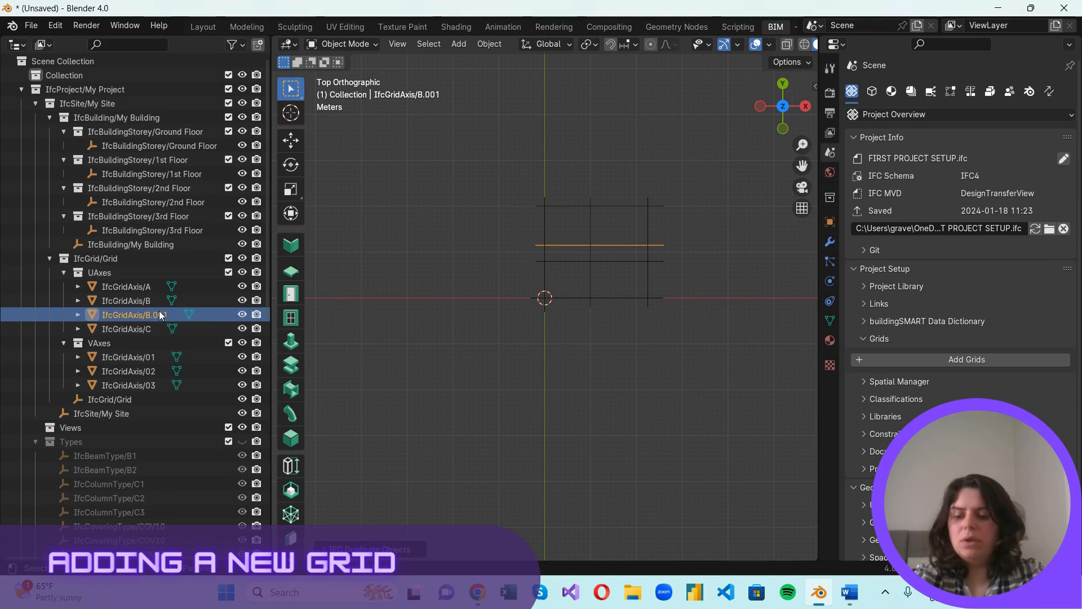
pyautogui.doubleClick(160, 316)
pyautogui.scroll(-1, 160, 317)
pyautogui.press('BackSpace')
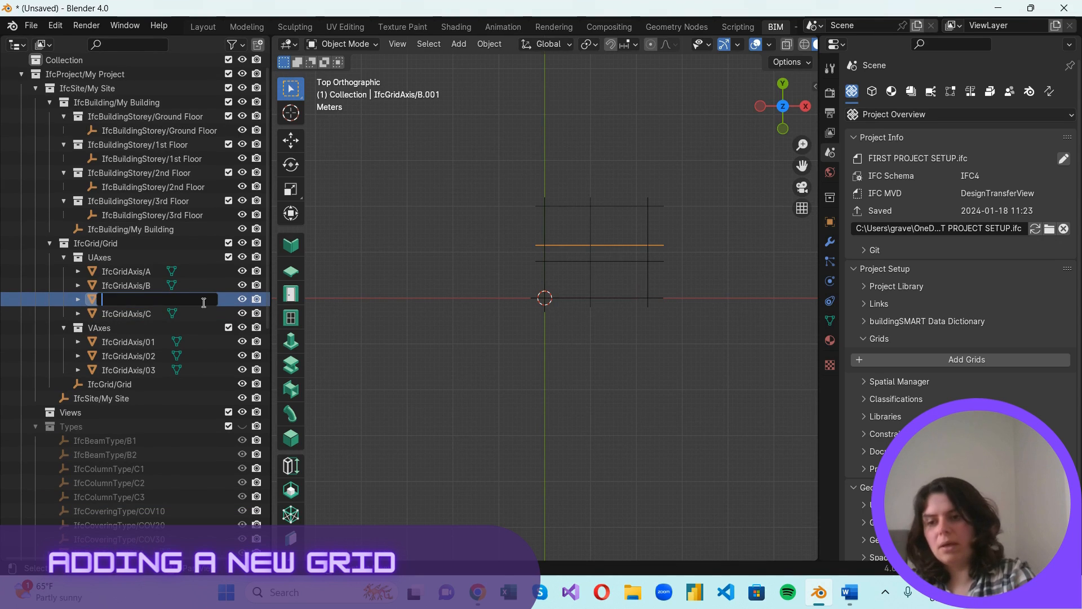
pyautogui.press('Escape')
pyautogui.doubleClick(202, 302)
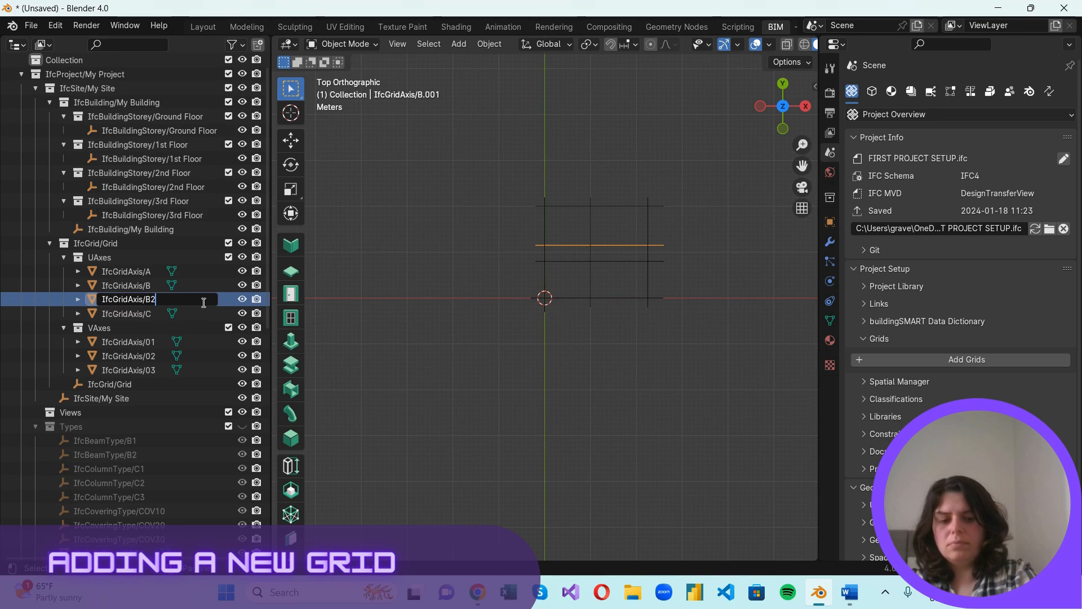
pyautogui.write('1')
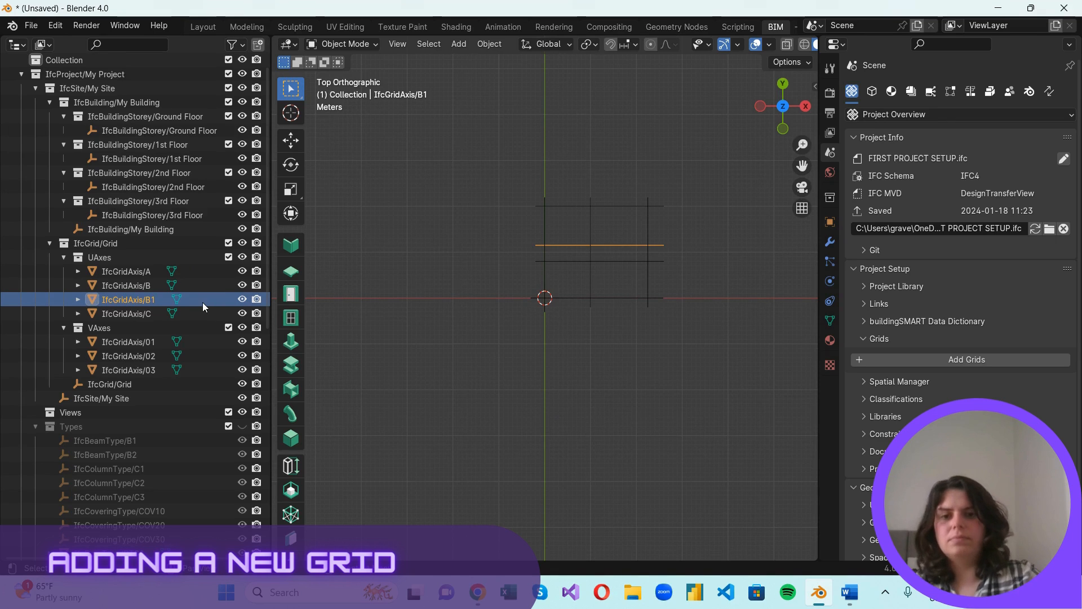
pyautogui.press('Return')
# Clear the selection and look through the available transform orientations for the 3D viewport
pyautogui.click(712, 226)
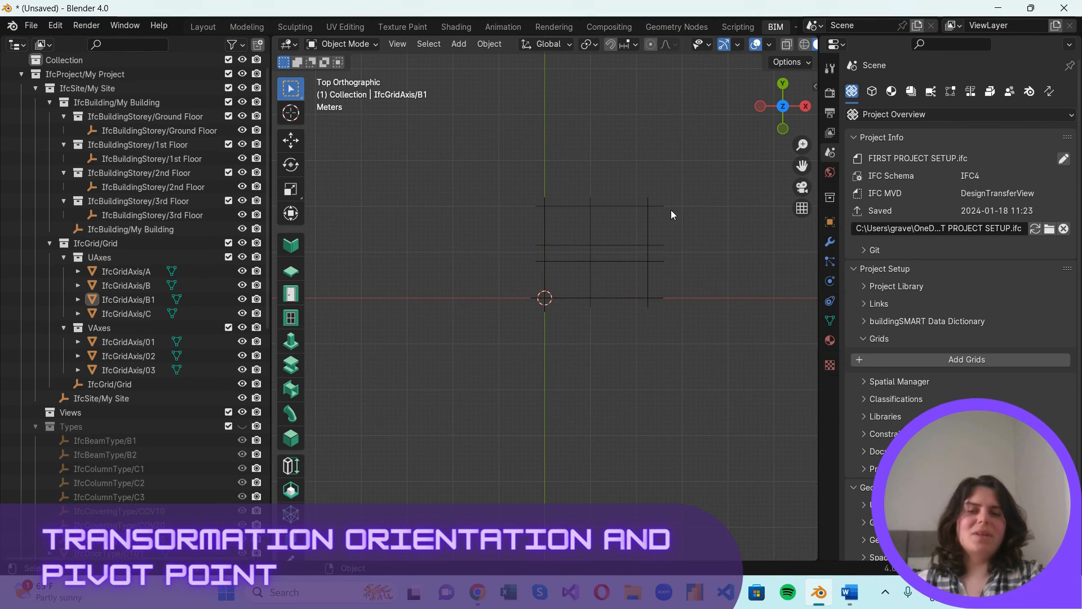
pyautogui.click(559, 45)
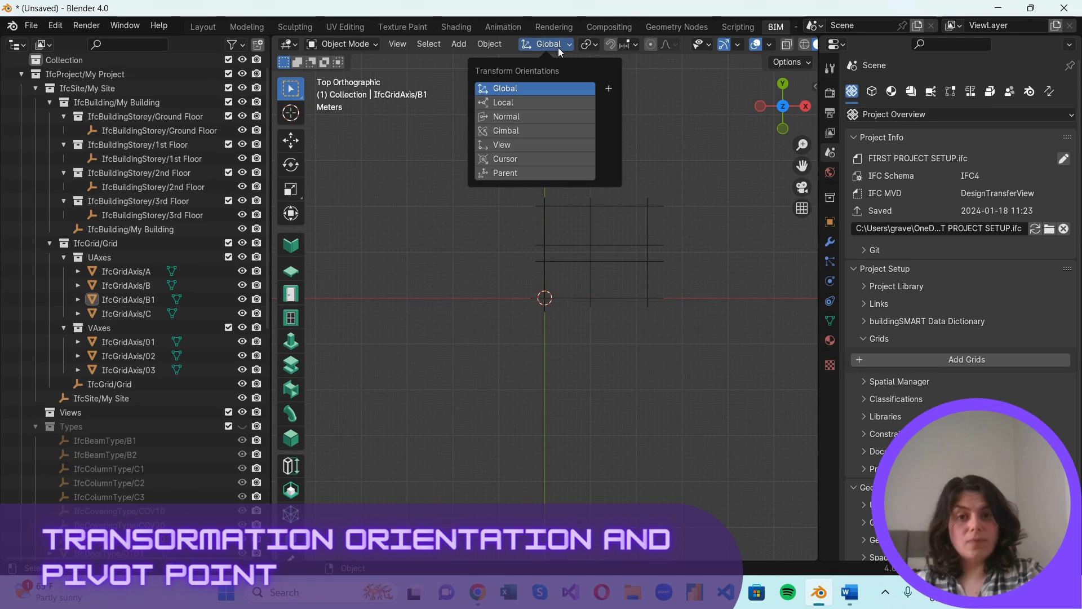
pyautogui.moveTo(589, 43)
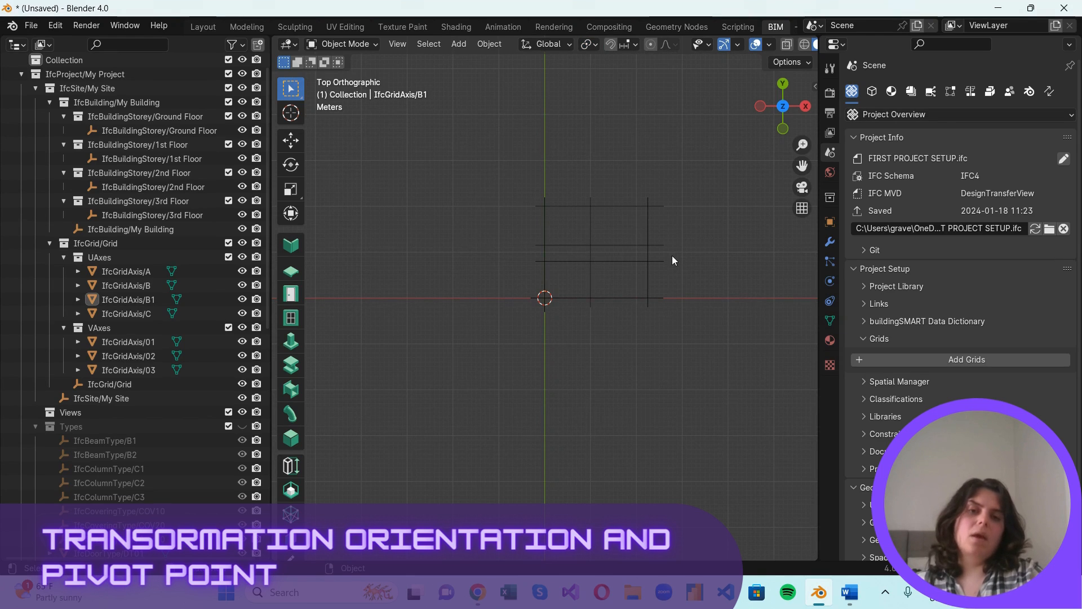
# Rotate grid axes A, B, B1 and C together by -5° in the top view, and clear the selection
pyautogui.moveTo(617, 174); pyautogui.dragTo(604, 313)
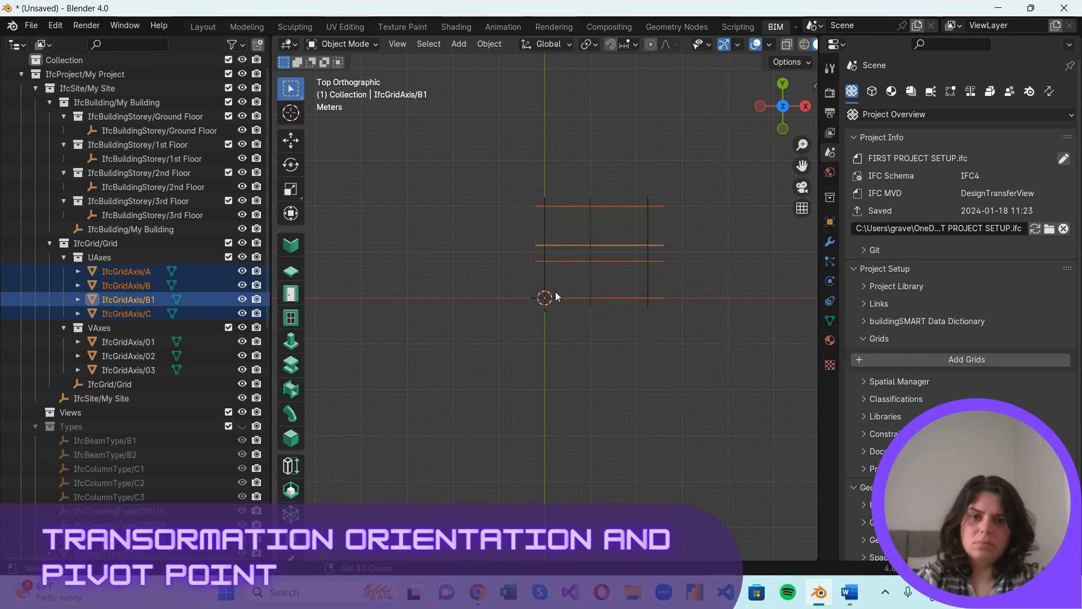
pyautogui.press('t')
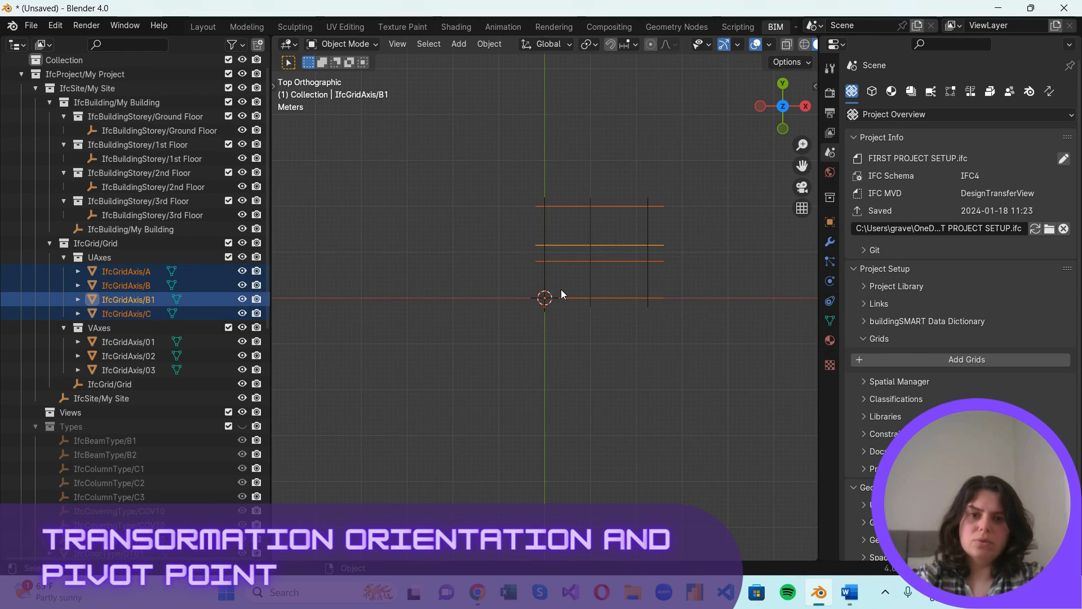
pyautogui.press('r')
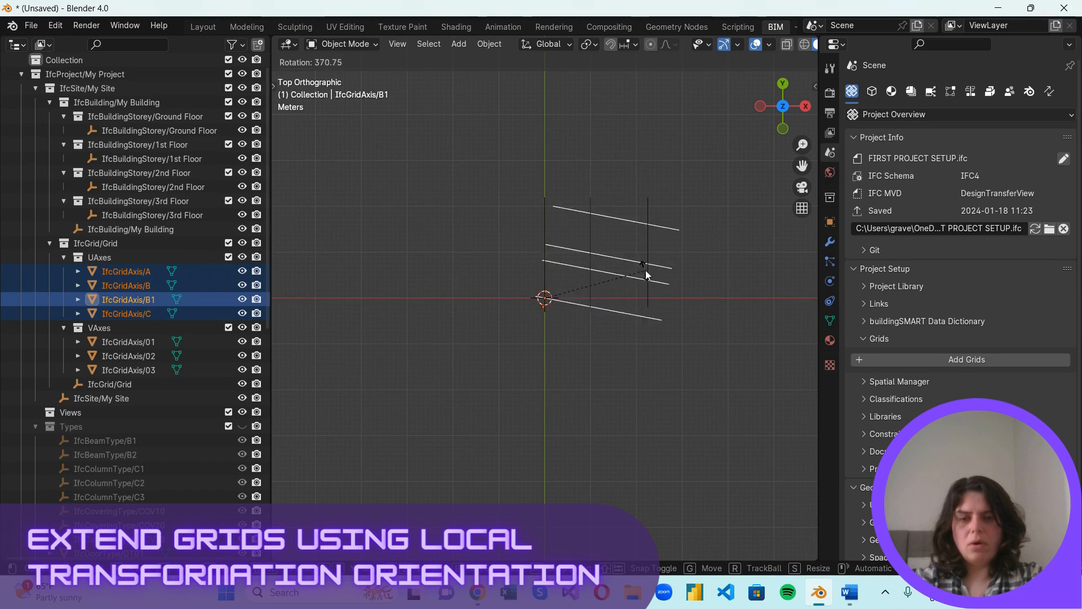
pyautogui.write('5')
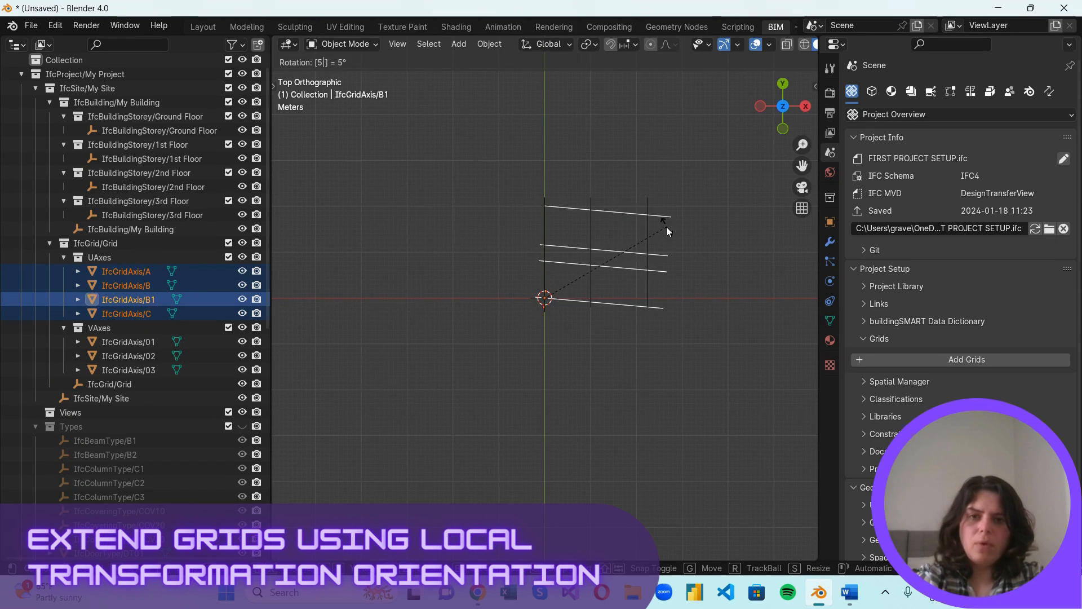
pyautogui.press('BackSpace')
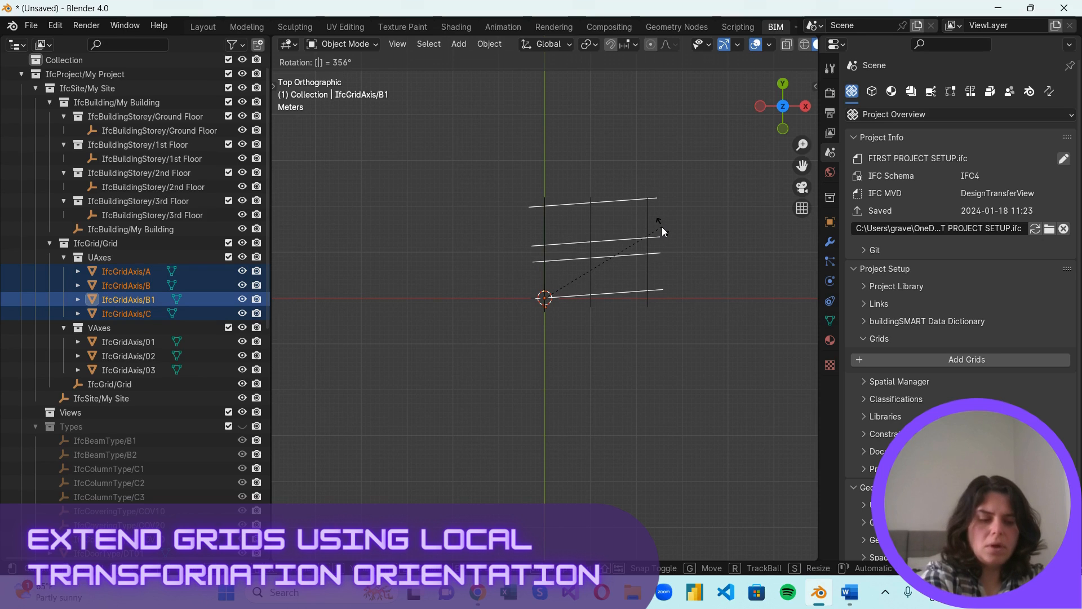
pyautogui.write('-5')
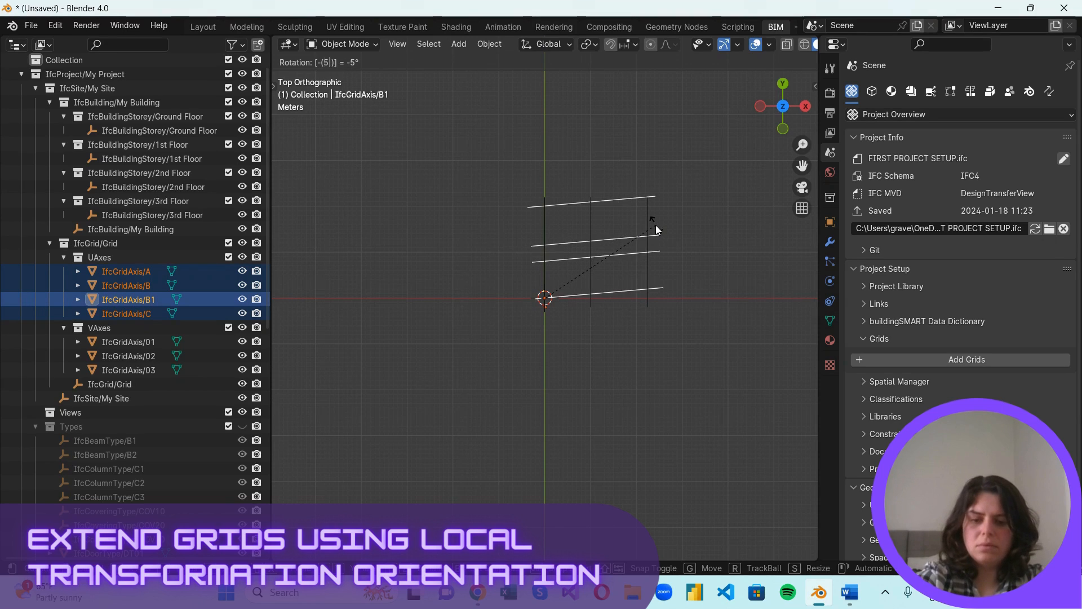
pyautogui.press('Return')
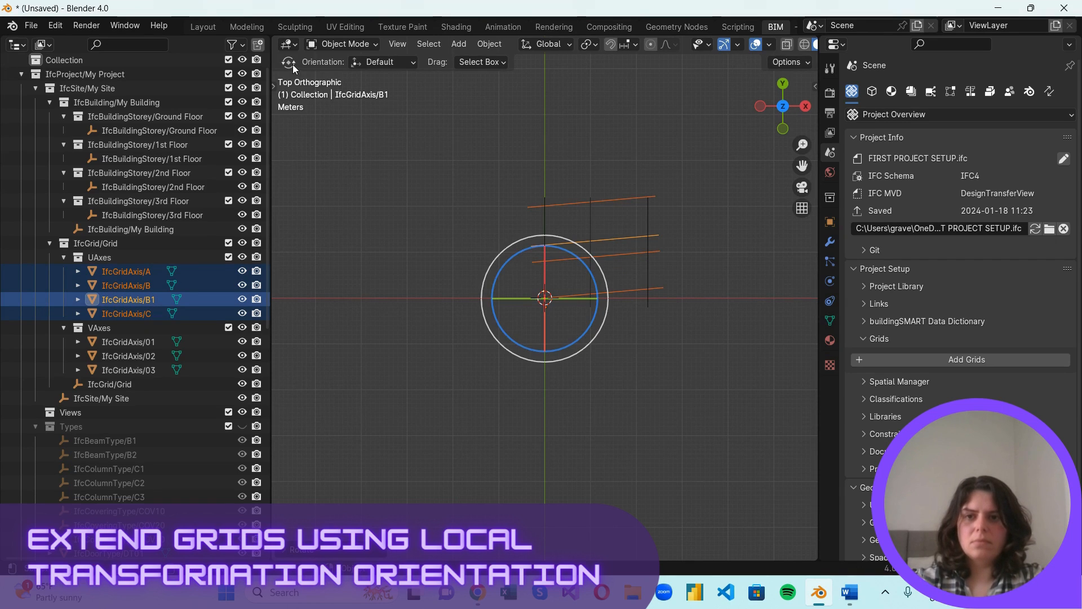
pyautogui.hotkey('alt', 'a')
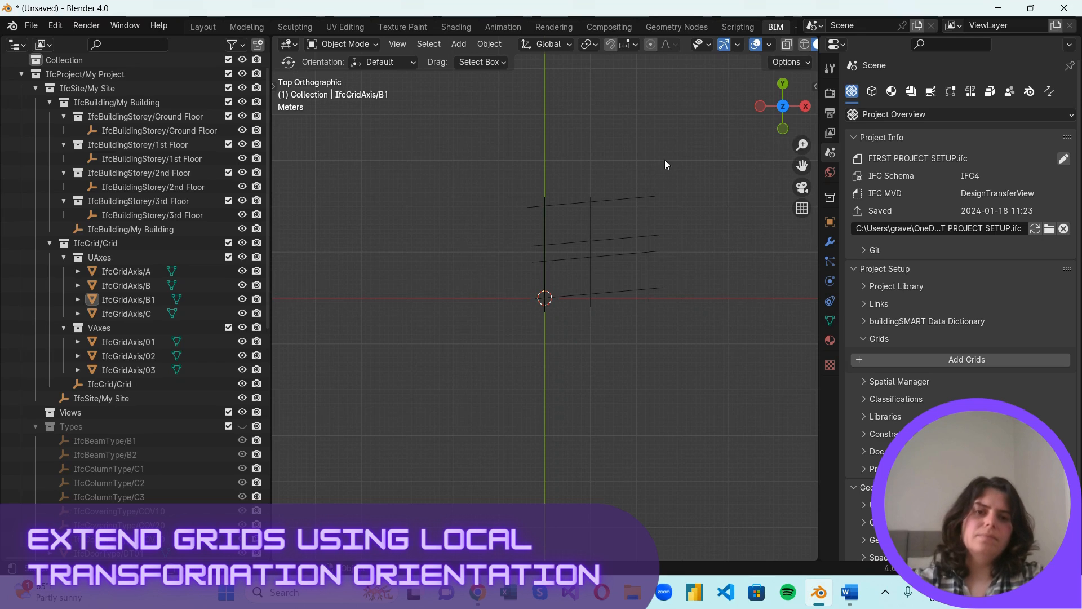
# Select grid axes A, B, B1 and C together and switch them to Edit Mode
pyautogui.click(657, 198)
pyautogui.hotkey('alt', 'a')
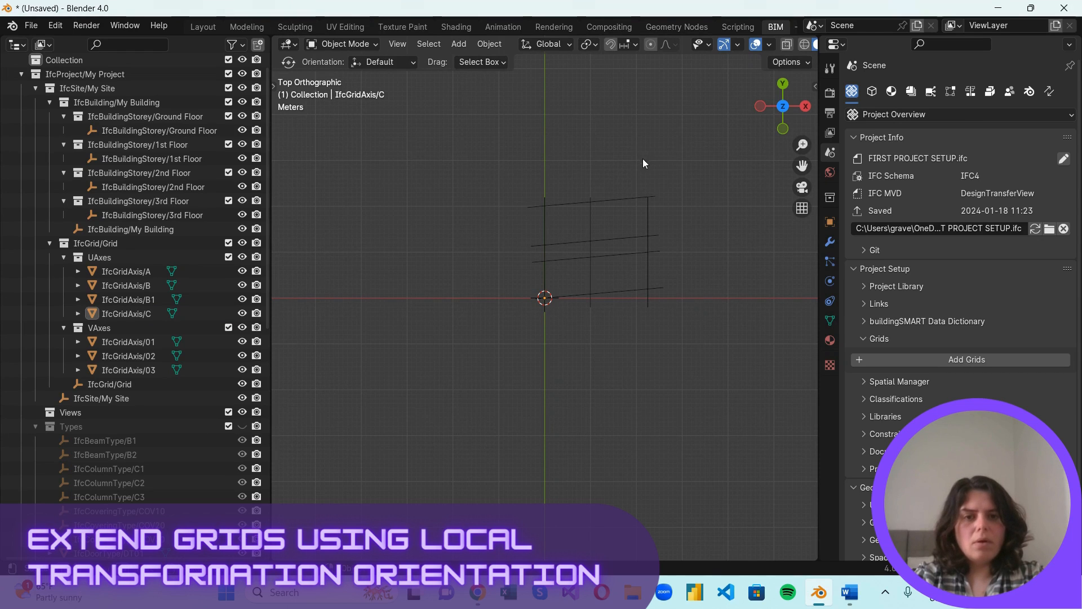
pyautogui.moveTo(631, 157); pyautogui.dragTo(608, 319)
pyautogui.press('Tab')
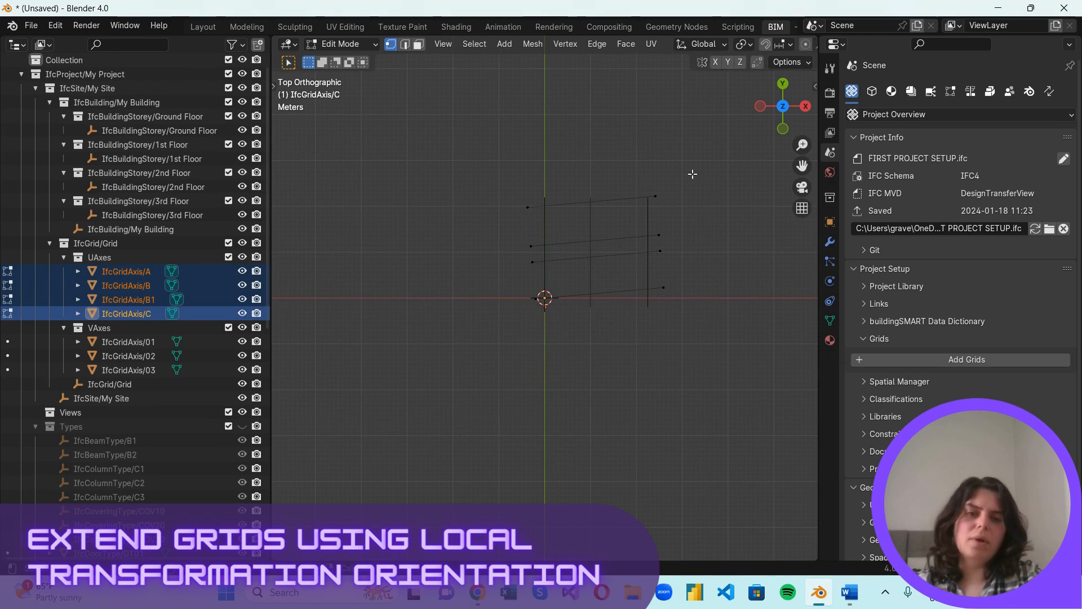
# Try to extend the positive-X end points of grid axes A, B, B1 and C along the global X axis
pyautogui.moveTo(699, 163); pyautogui.dragTo(651, 314)
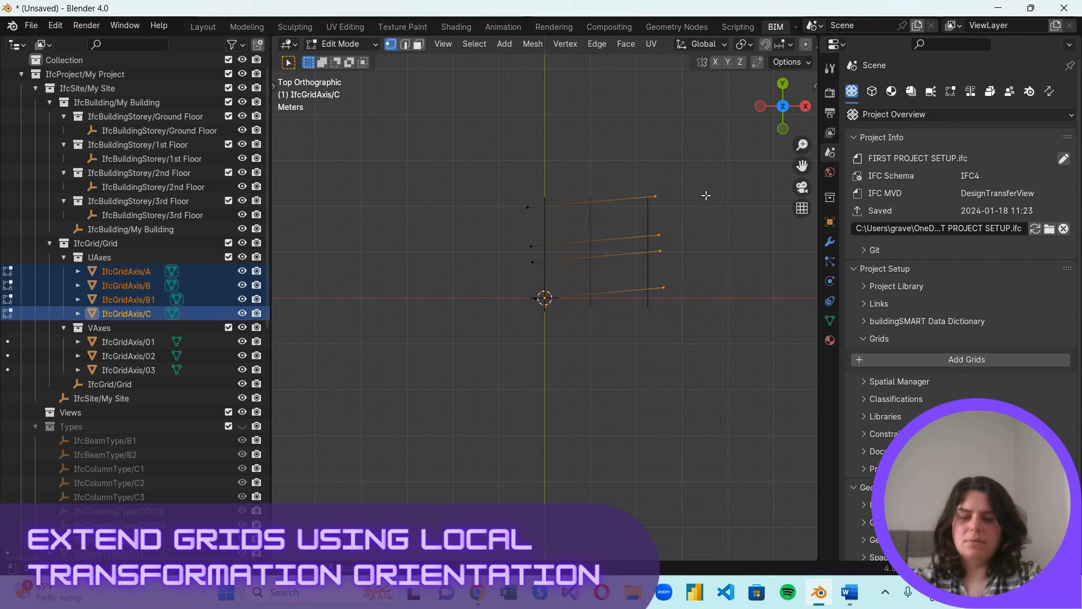
pyautogui.press('g')
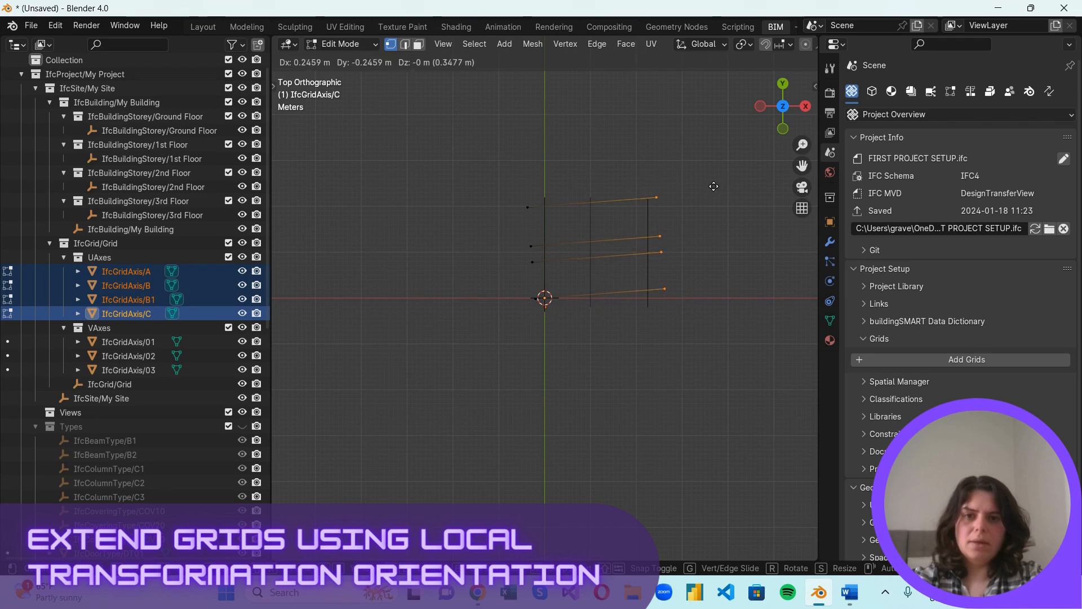
pyautogui.press('x')
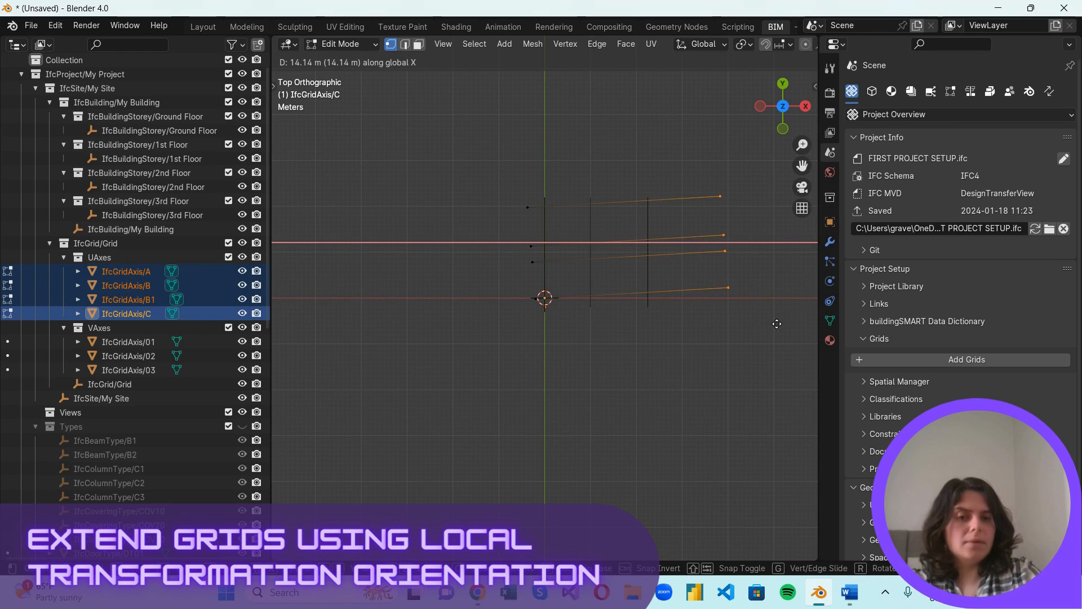
pyautogui.press('Escape')
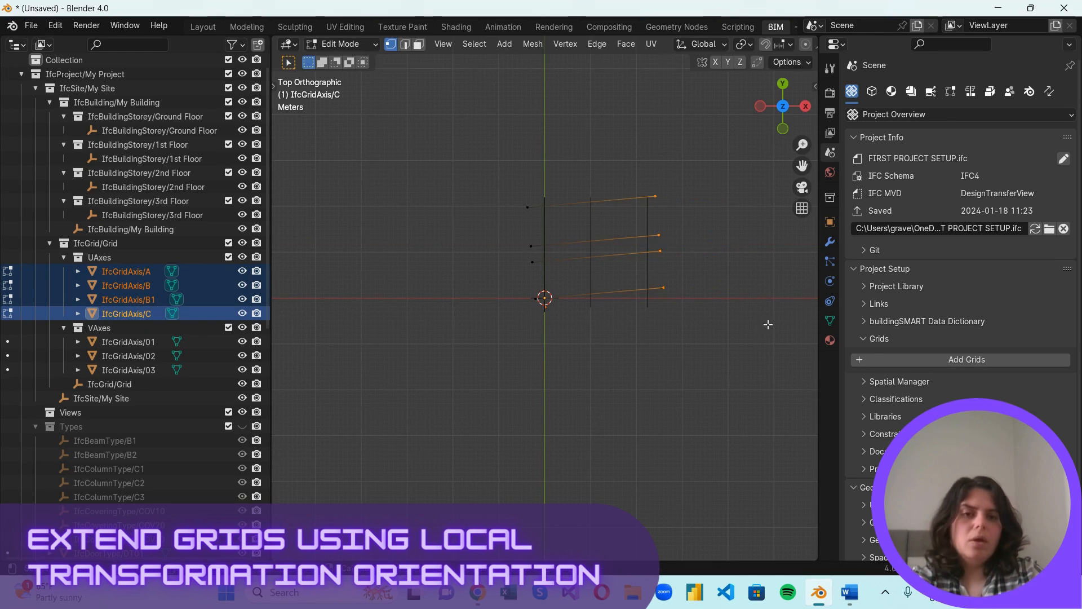
# Set the transform orientation to Local and extend the positive-X ends of grid axes A, B, B1 and C outward along local X
pyautogui.click(700, 45)
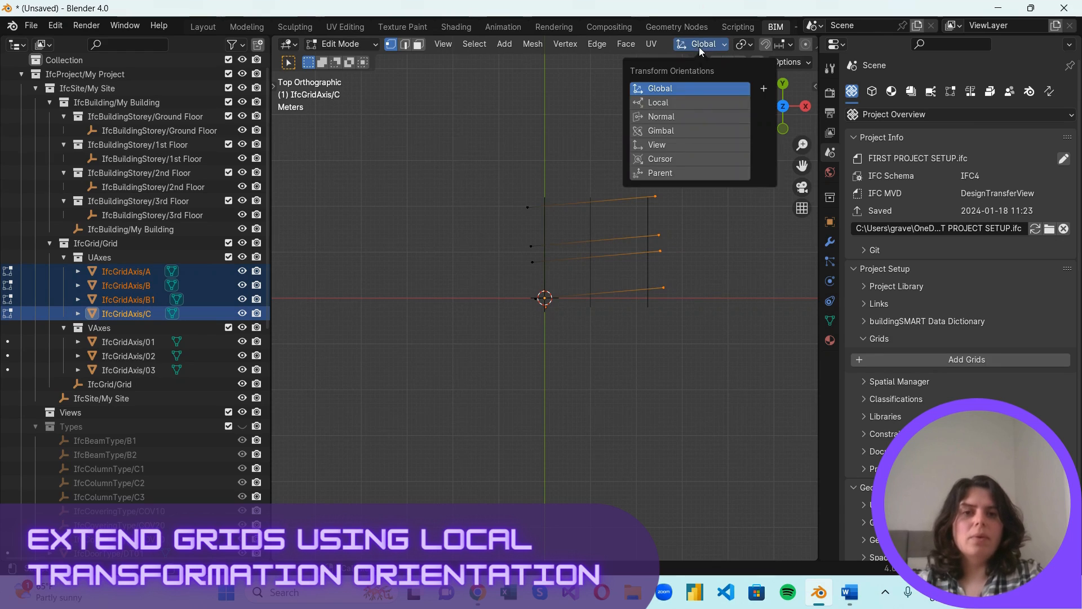
pyautogui.click(689, 102)
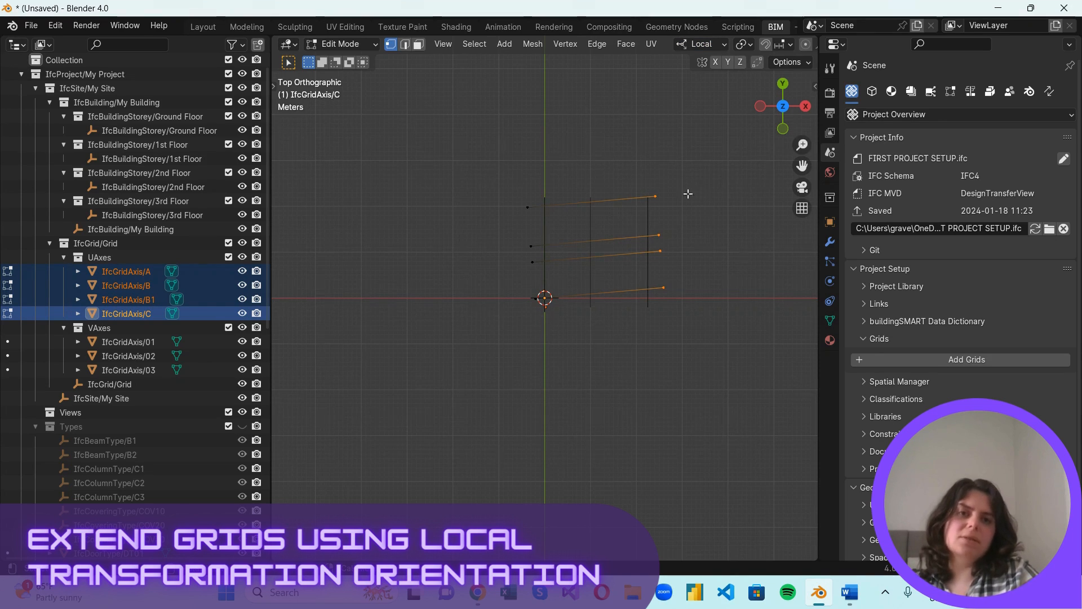
pyautogui.click(654, 196)
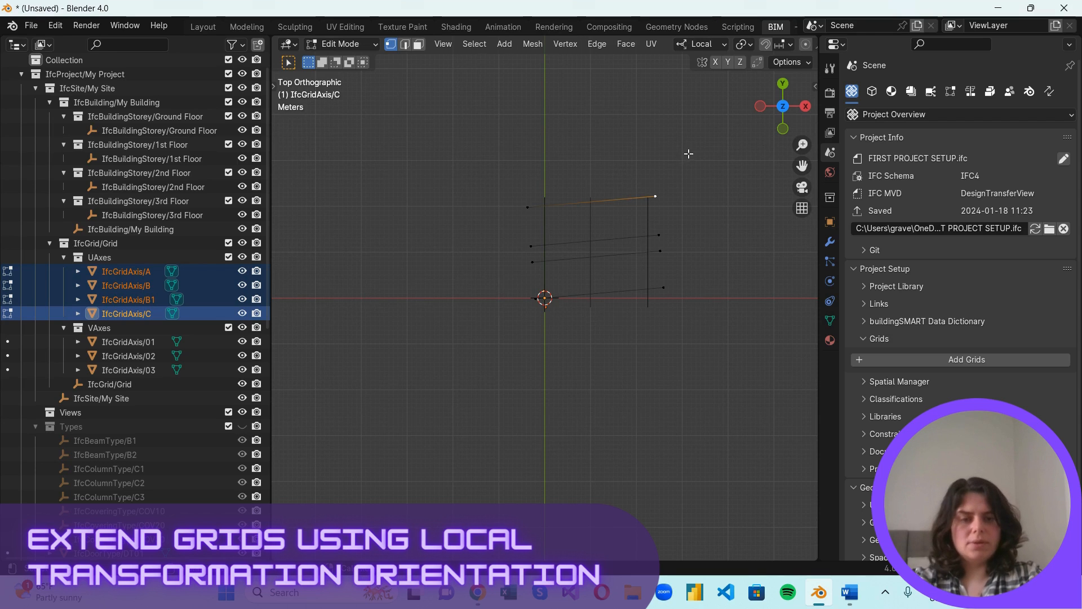
pyautogui.moveTo(688, 154); pyautogui.dragTo(652, 313)
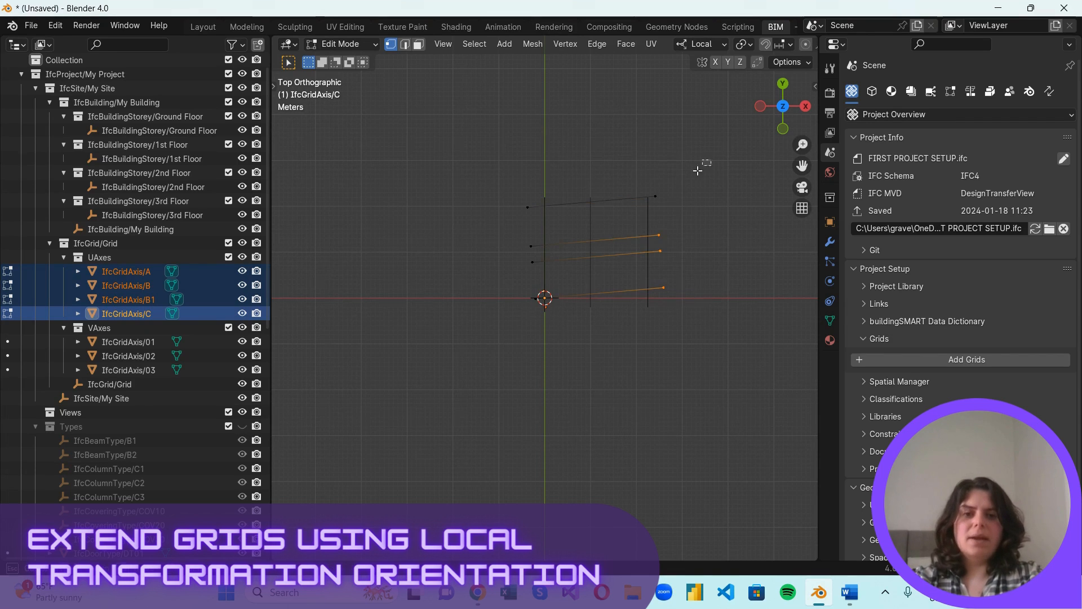
pyautogui.moveTo(698, 170); pyautogui.dragTo(654, 289)
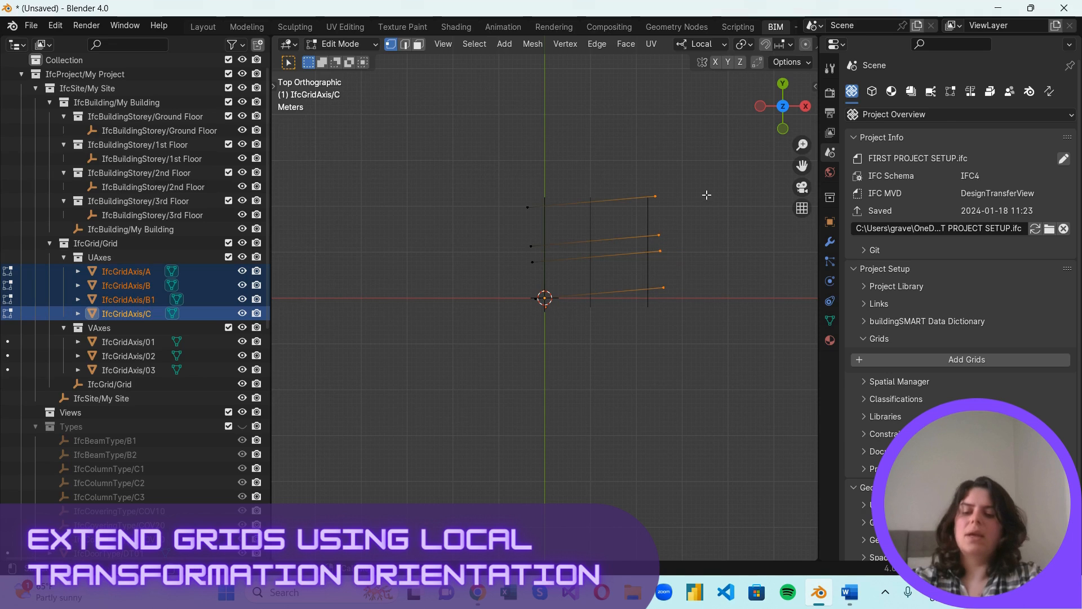
pyautogui.press('g')
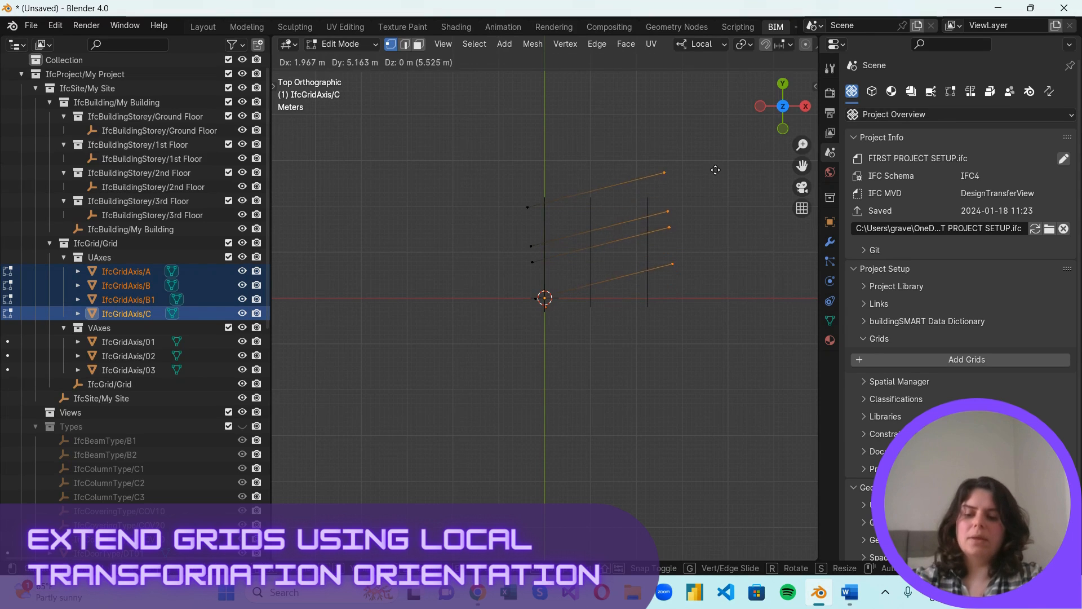
pyautogui.press('x')
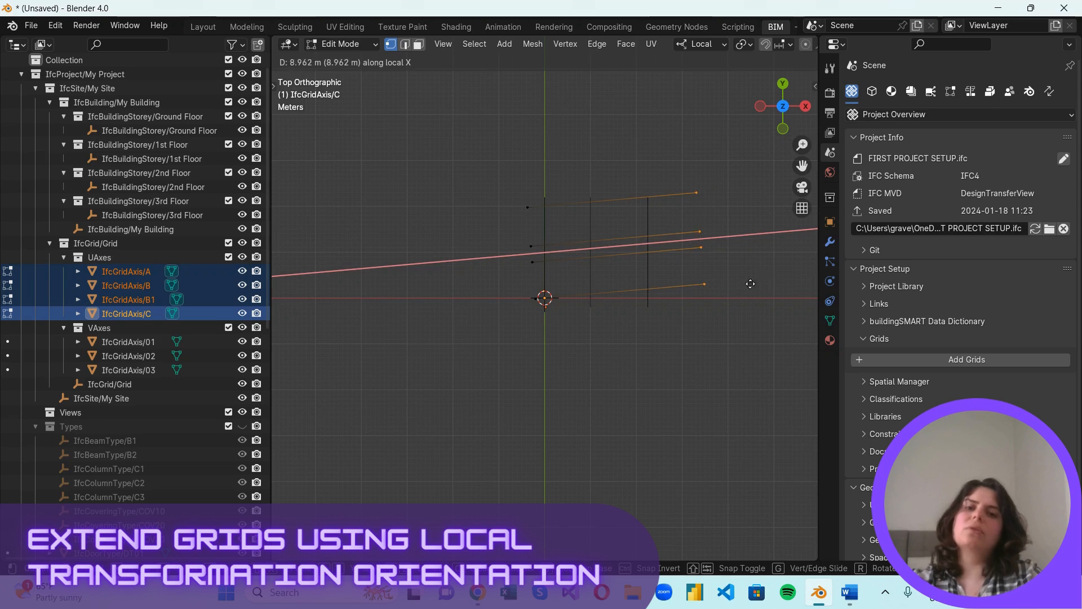
pyautogui.click(742, 288)
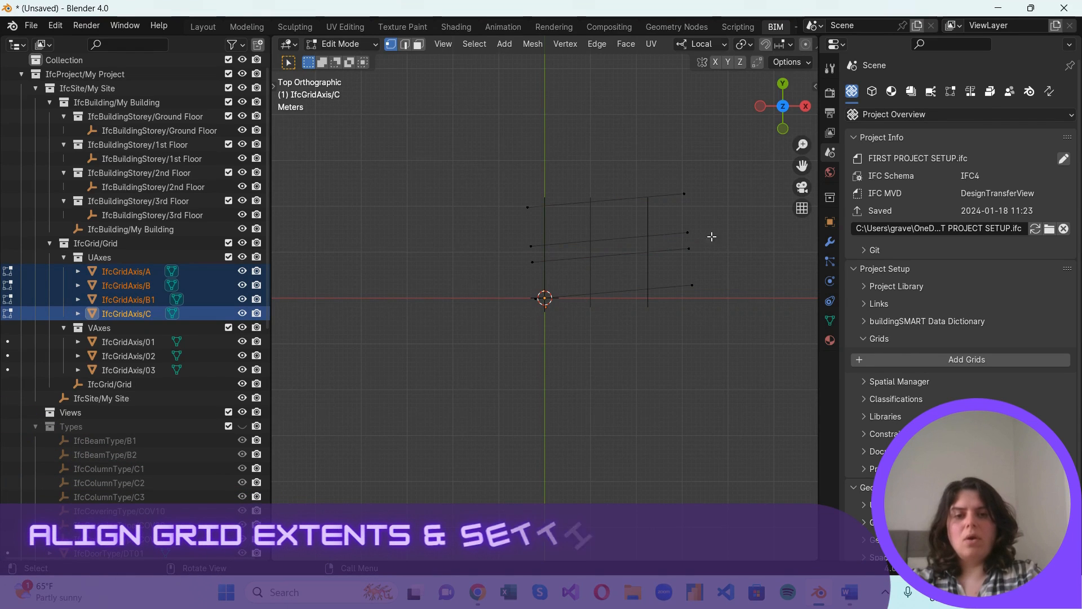
# Extend only the positive-X end of grid axis B1 further outward along its local X axis
pyautogui.moveTo(705, 224); pyautogui.dragTo(682, 240)
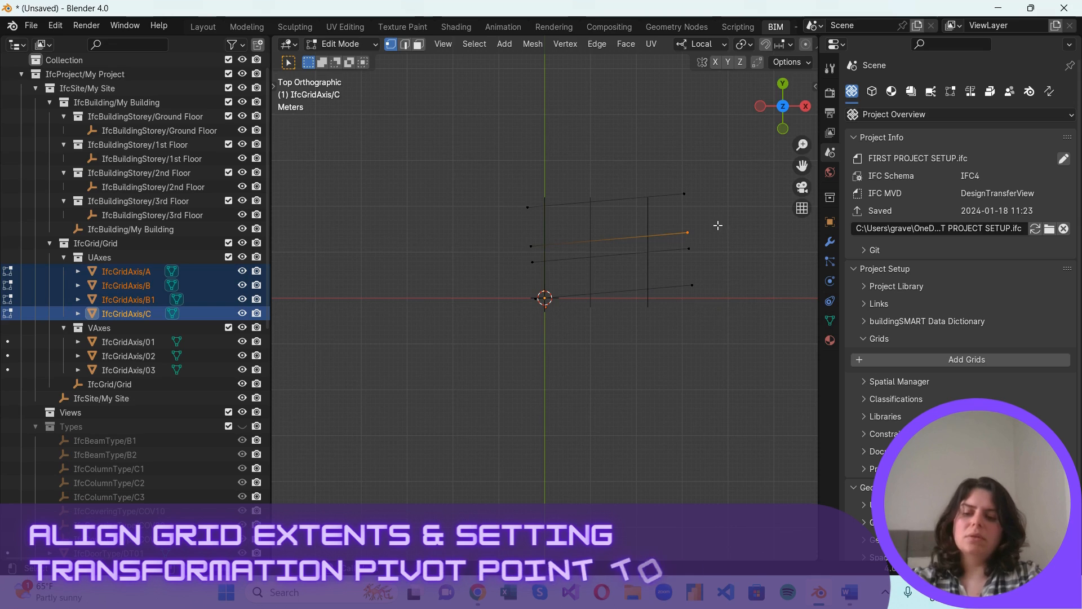
pyautogui.press('g')
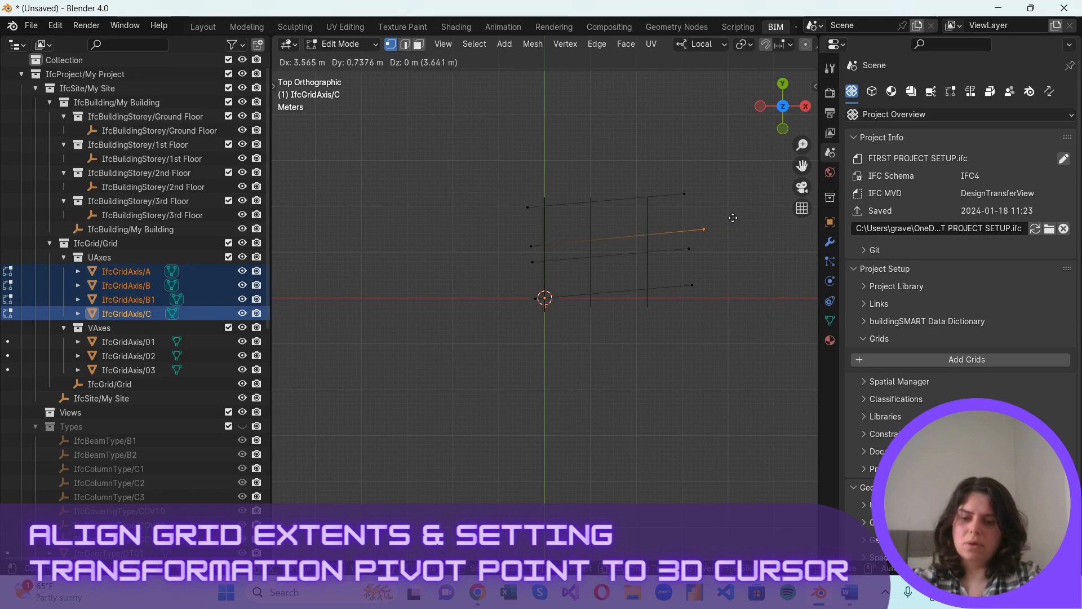
pyautogui.press('x')
pyautogui.press('x')
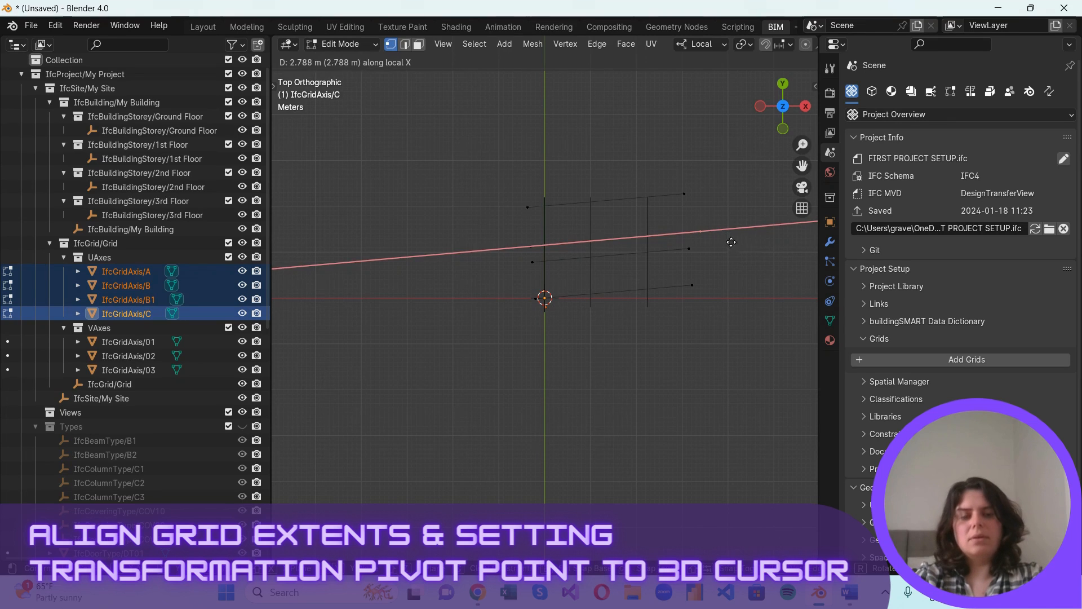
pyautogui.click(758, 244)
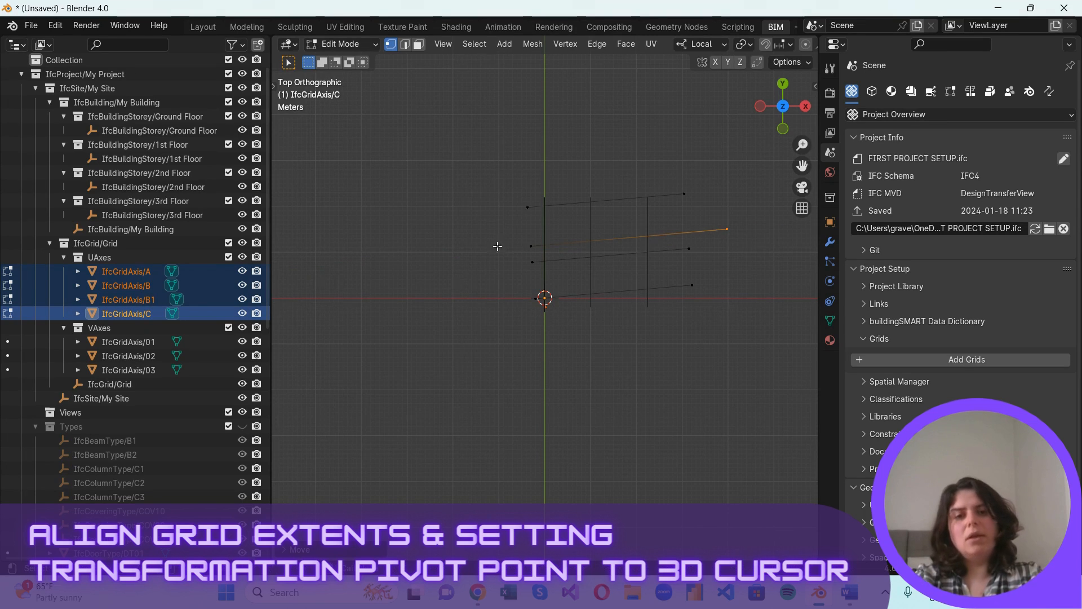
# Try aligning the positive-X ends of grid axes A, B, B1 and C by scaling them to 0 along local X, and undo the scaling
pyautogui.click(706, 168)
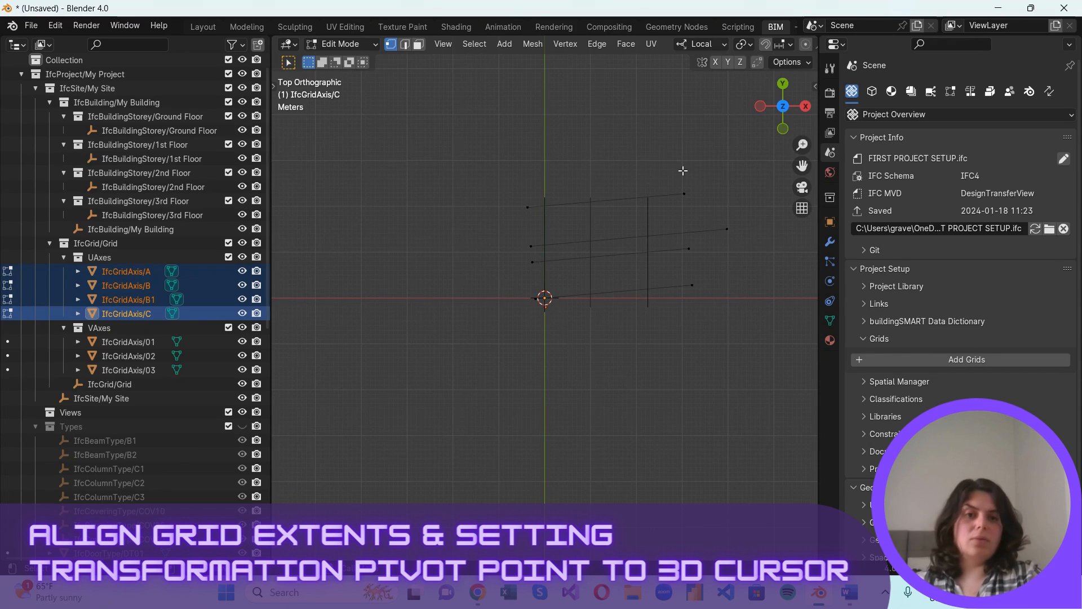
pyautogui.moveTo(700, 167); pyautogui.dragTo(679, 313)
pyautogui.moveTo(735, 212); pyautogui.dragTo(707, 245)
pyautogui.moveTo(737, 143); pyautogui.dragTo(674, 300)
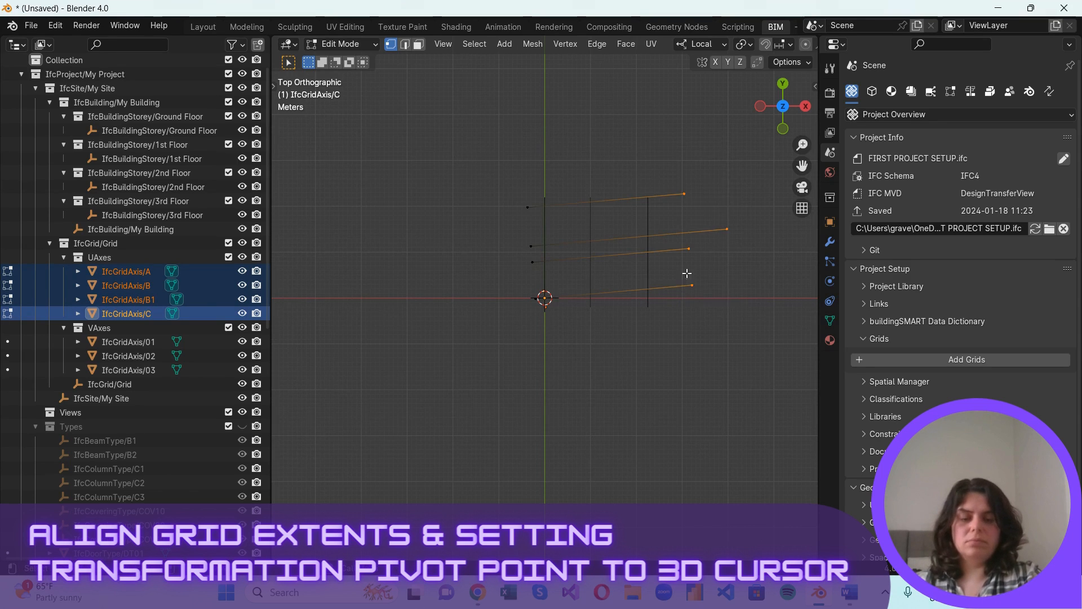
pyautogui.press('s')
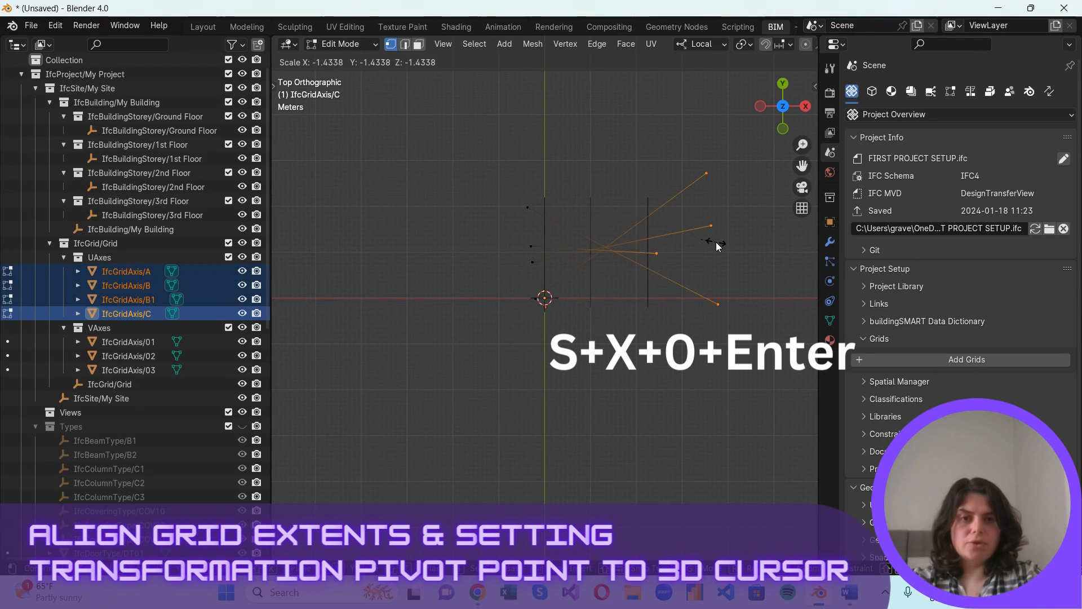
pyautogui.press('x')
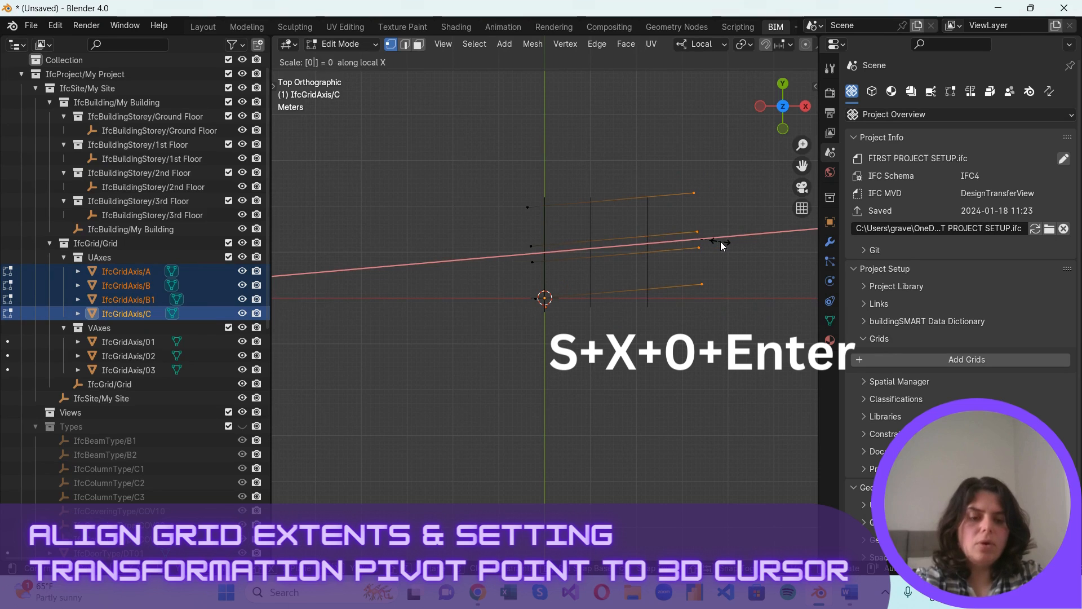
pyautogui.press('0')
pyautogui.press('Return')
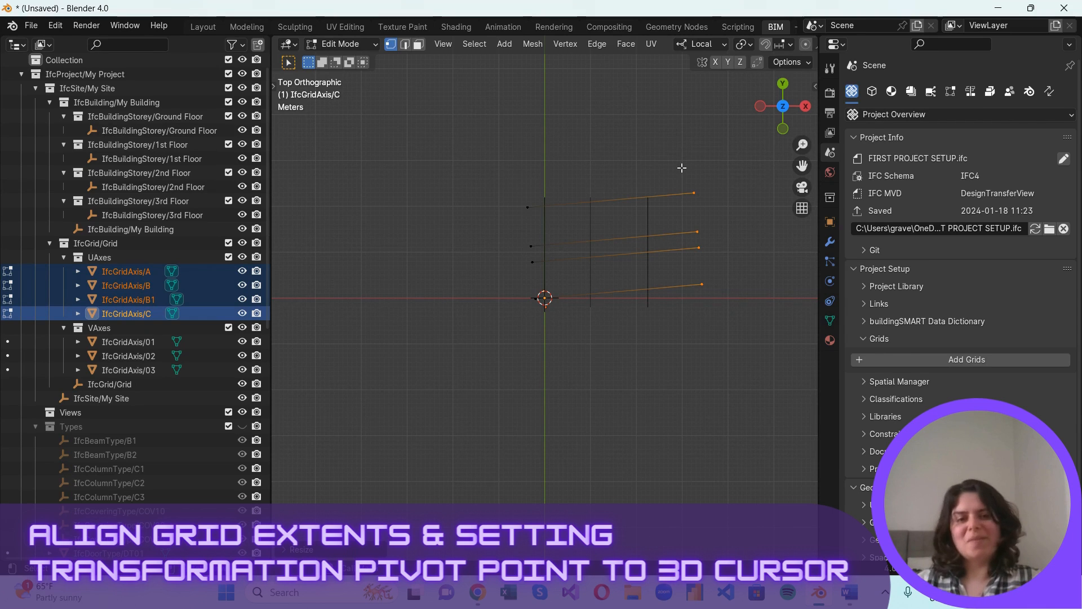
pyautogui.hotkey('ctrl', 'z')
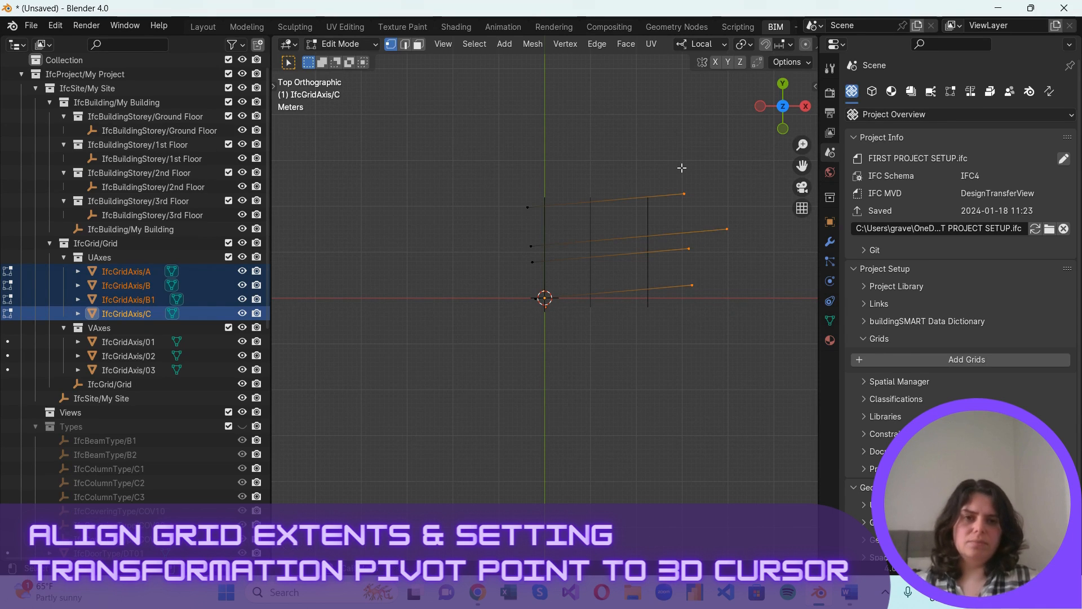
# Snap the 3D cursor to the positive-X end point of grid axis B1 and set the transform pivot point to 3D Cursor
pyautogui.moveTo(738, 207); pyautogui.dragTo(725, 248)
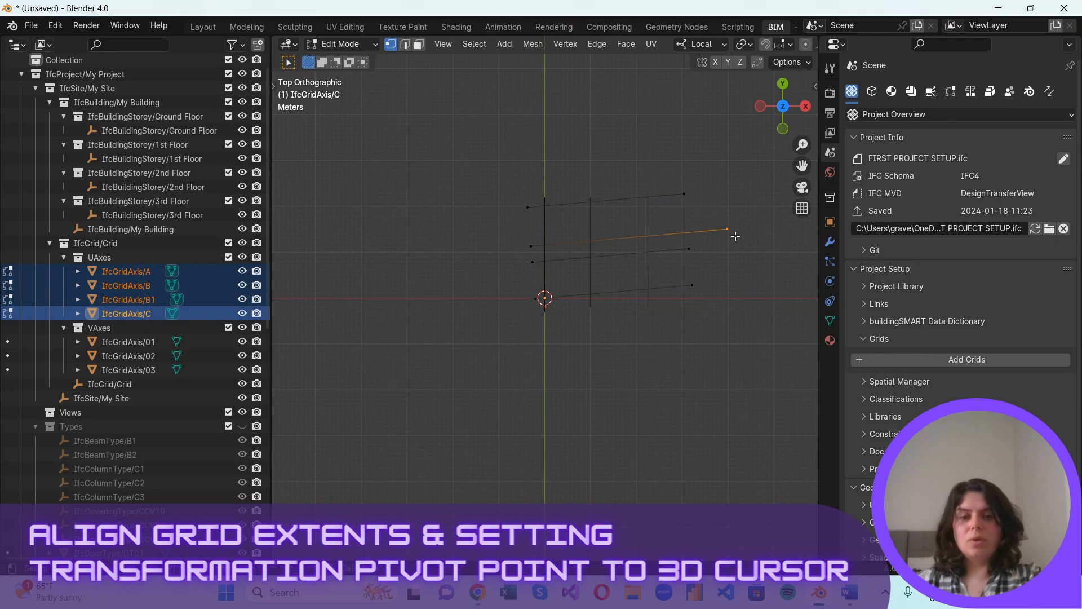
pyautogui.click(745, 44)
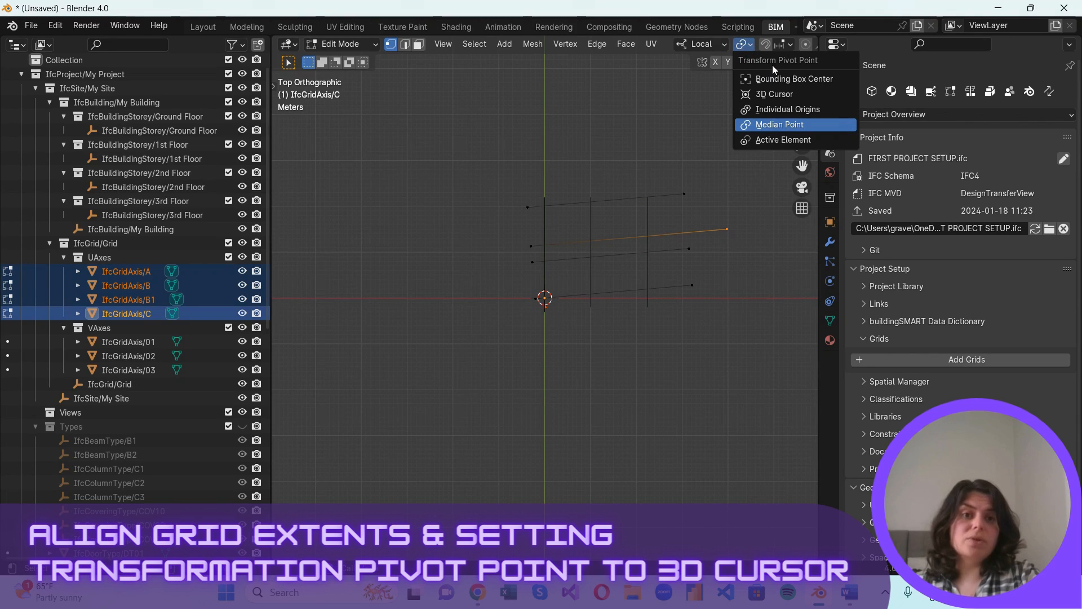
pyautogui.click(747, 214)
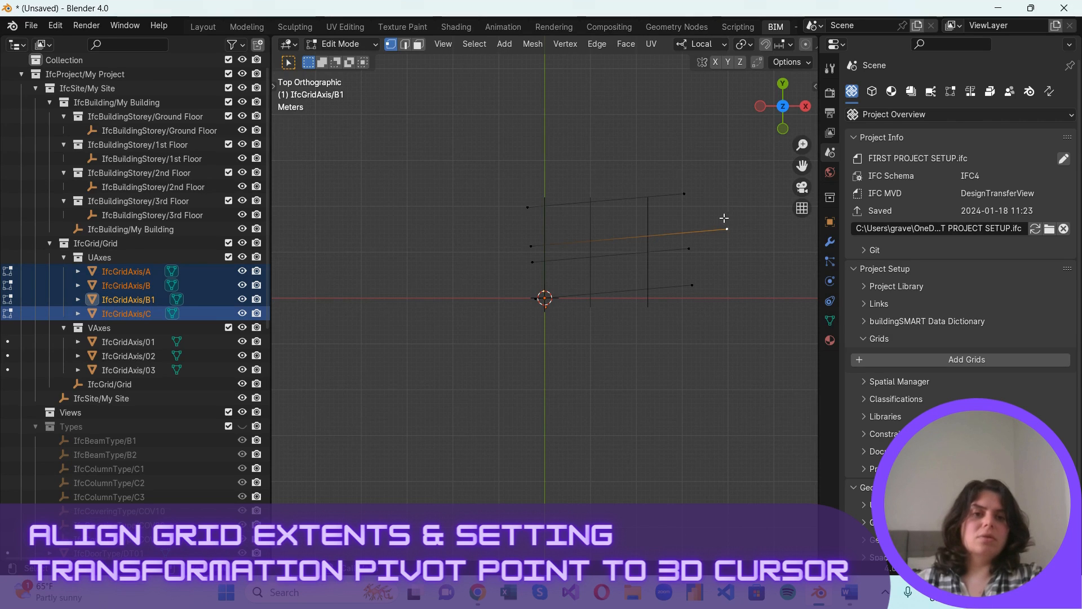
pyautogui.click(743, 45)
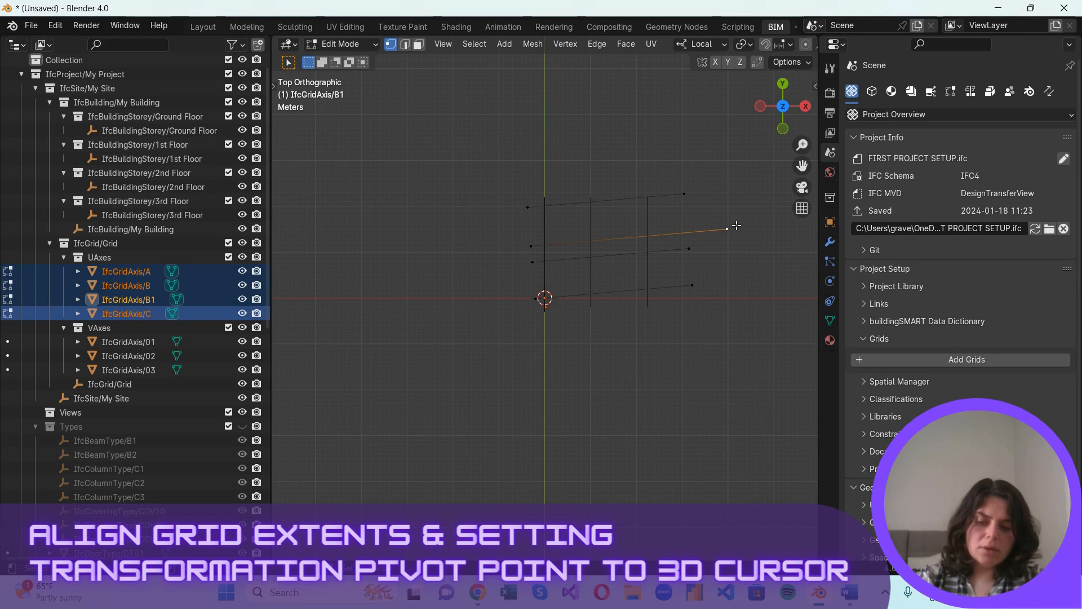
pyautogui.hotkey('shift', 's')
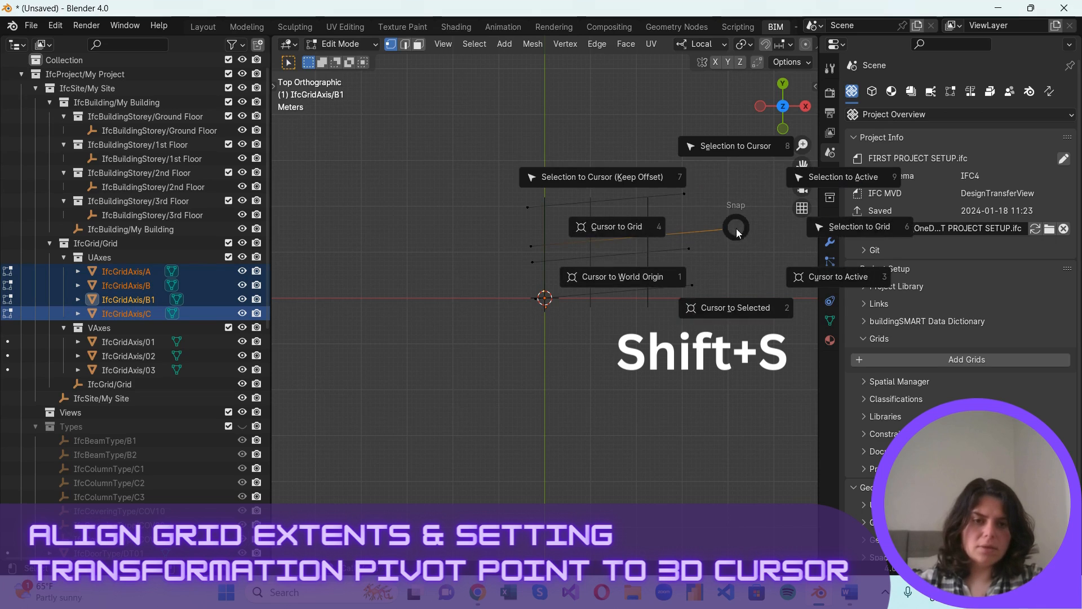
pyautogui.click(732, 310)
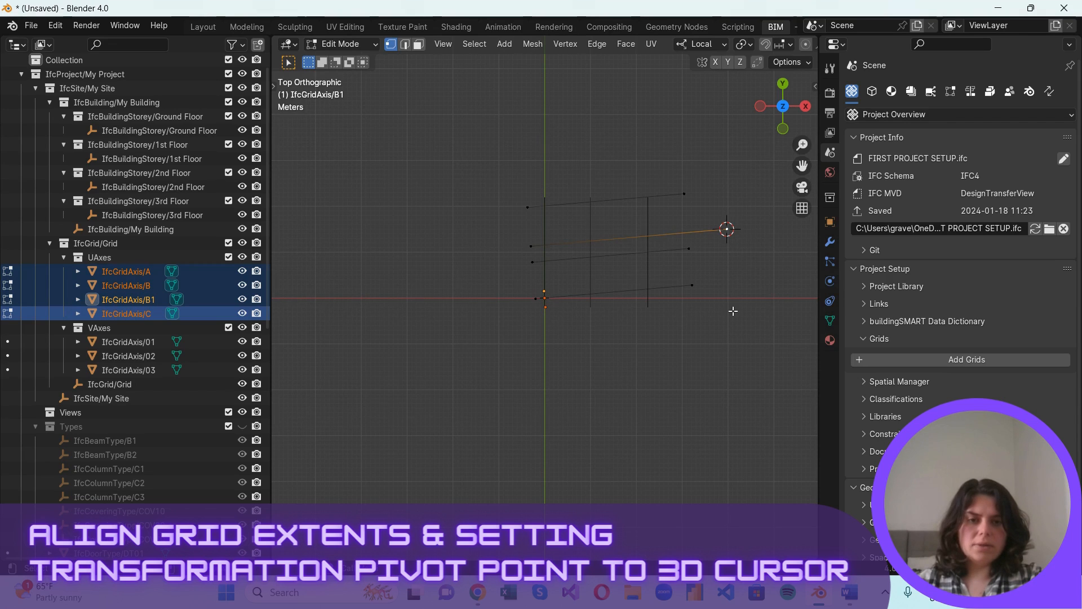
pyautogui.click(743, 45)
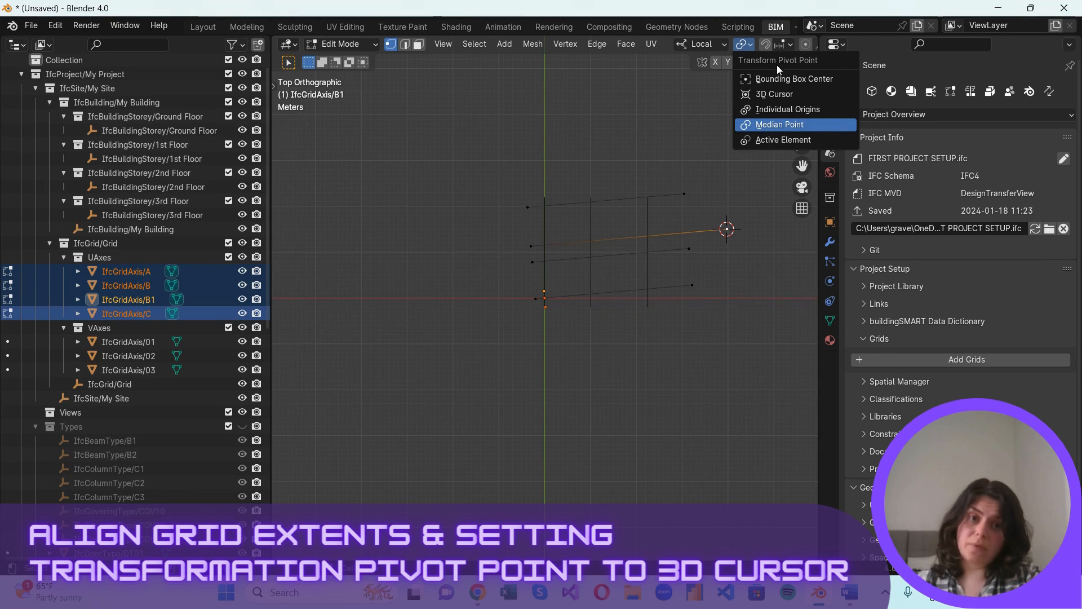
pyautogui.click(791, 96)
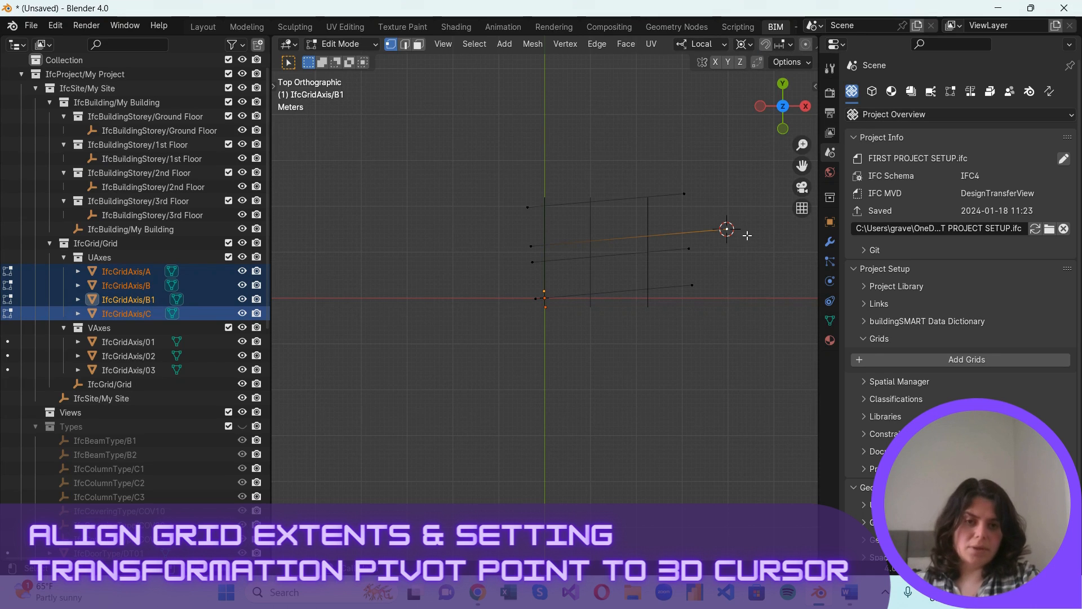
# Align the positive-X ends of grid axes A, B, B1 and C by scaling them to 0 along local X about the 3D cursor
pyautogui.moveTo(709, 165)
pyautogui.mouseDown()
pyautogui.moveTo(682, 313)
pyautogui.moveTo(709, 166)
pyautogui.moveTo(687, 356)
pyautogui.moveTo(716, 185)
pyautogui.mouseUp()
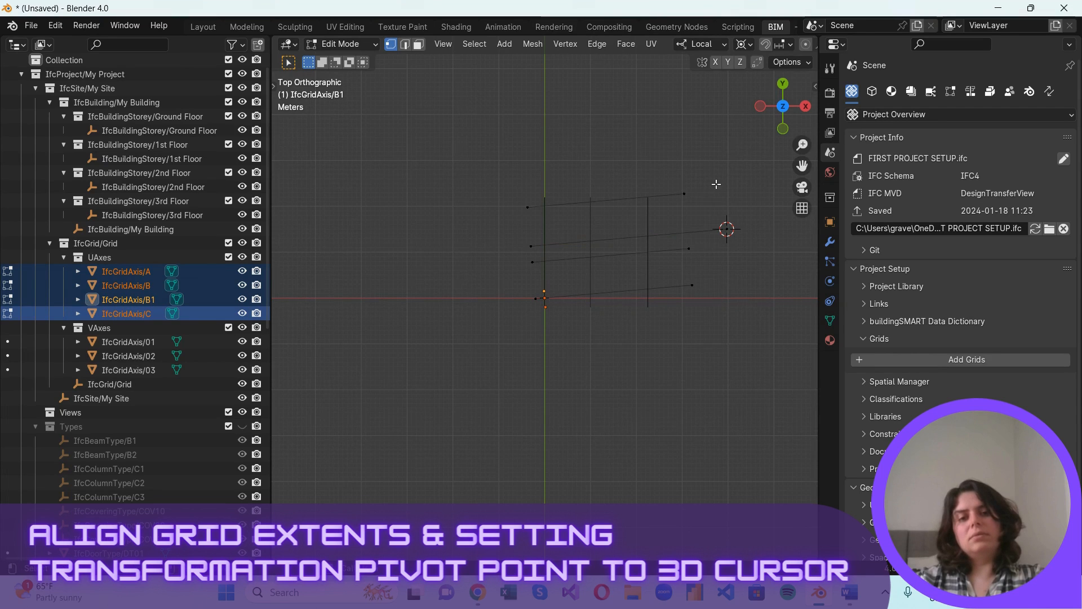
pyautogui.moveTo(735, 144); pyautogui.dragTo(657, 349)
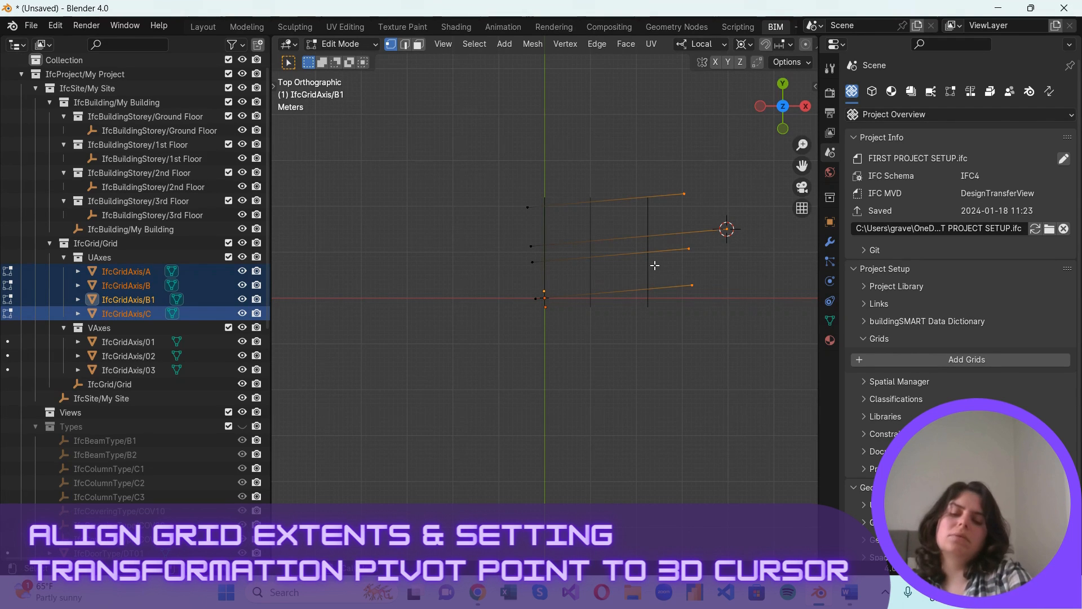
pyautogui.press('s')
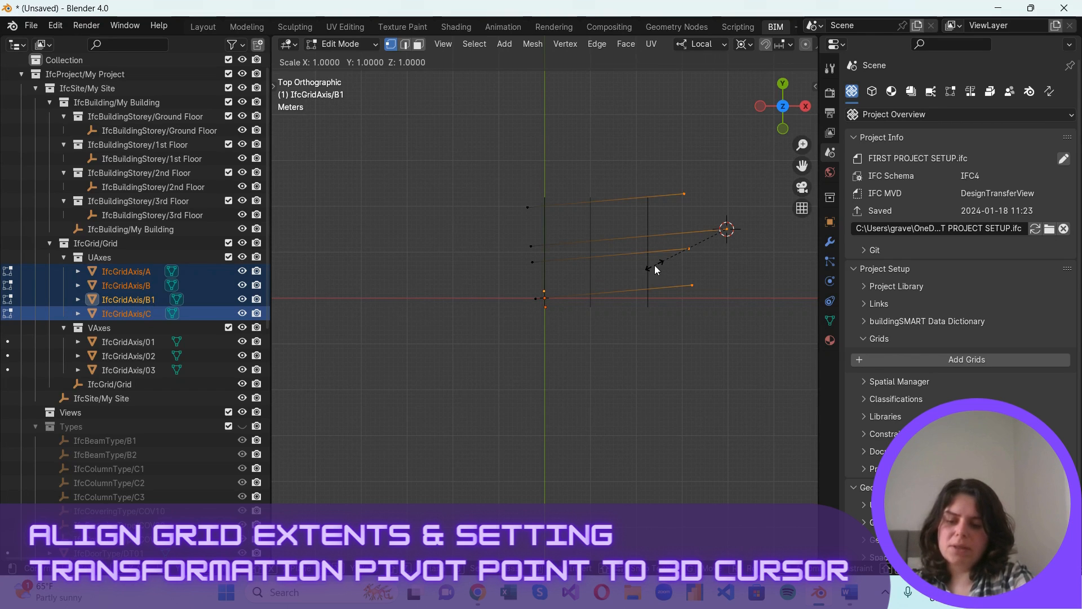
pyautogui.write('x')
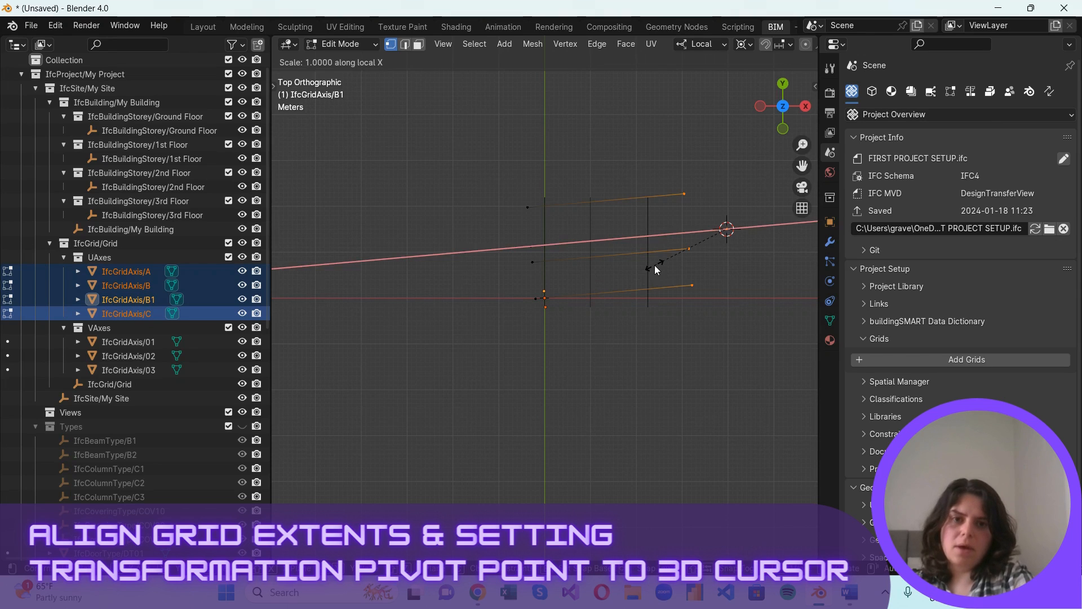
pyautogui.write('0')
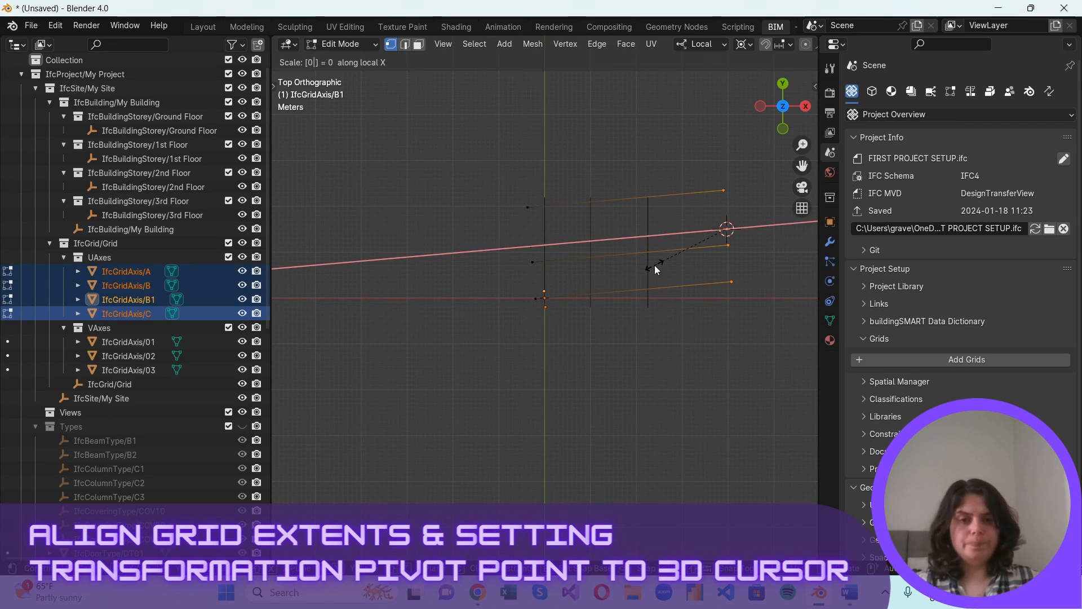
pyautogui.press('Return')
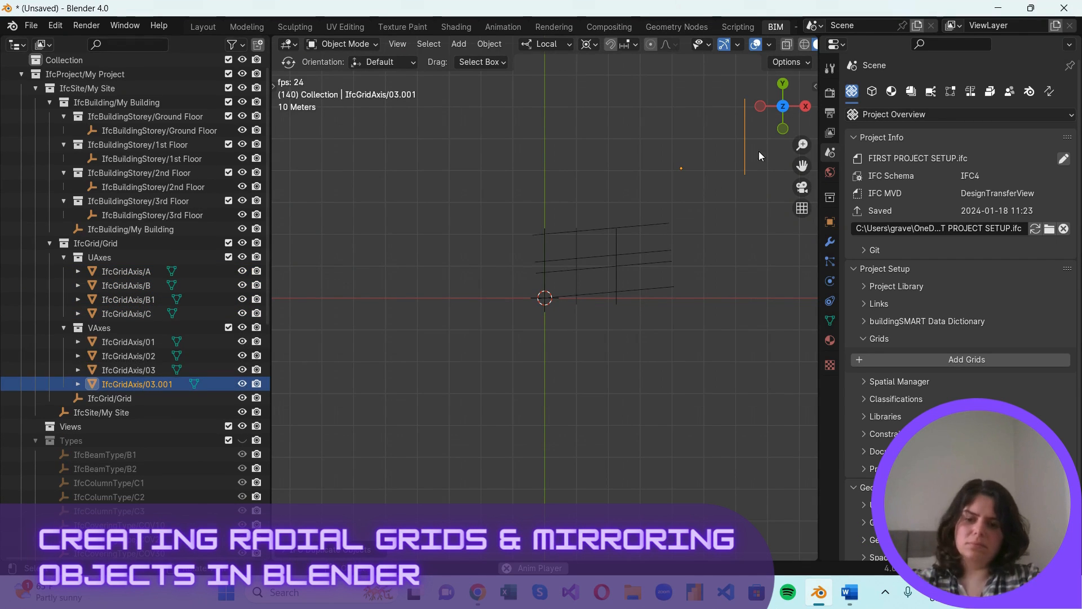
# Rename the duplicated grid axis IfcGridAxis/03.001 as IfcGridAxis/C01
pyautogui.press('F2')
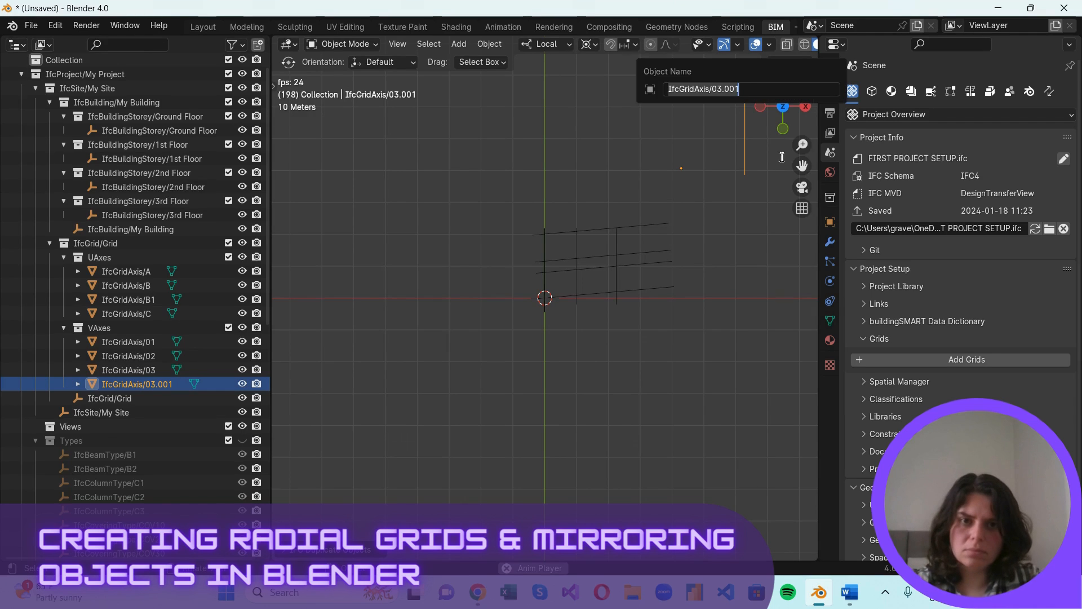
pyautogui.moveTo(748, 86); pyautogui.dragTo(715, 101)
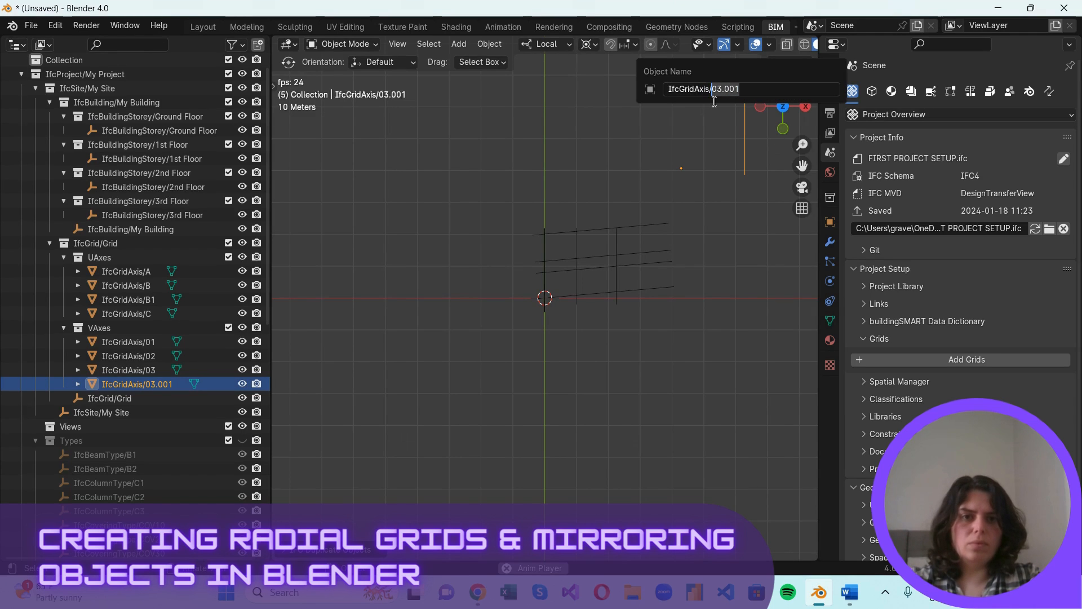
pyautogui.write('C')
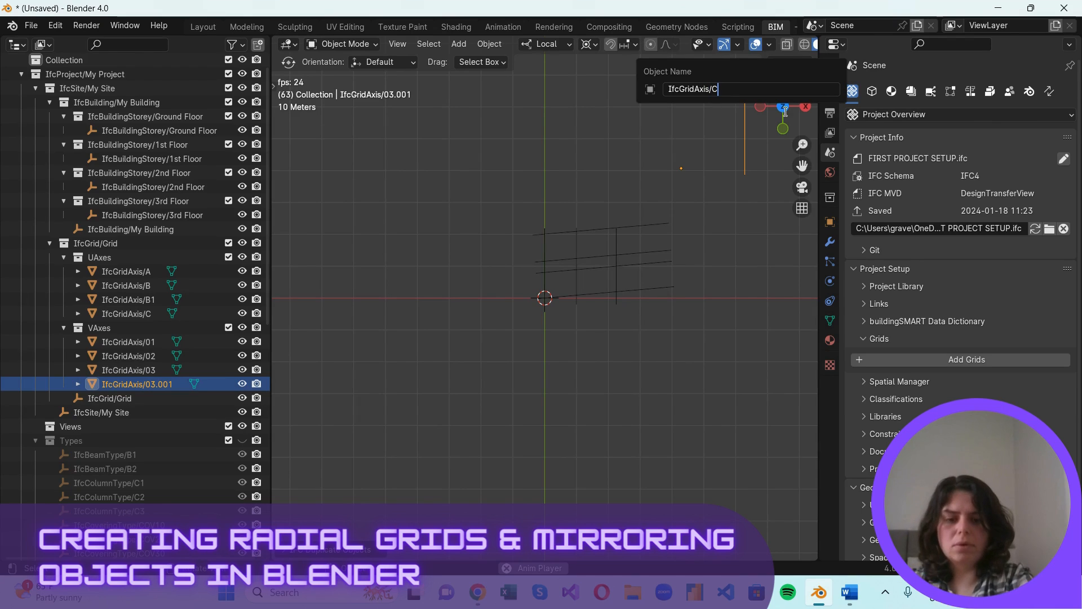
pyautogui.write('01')
pyautogui.press('Return')
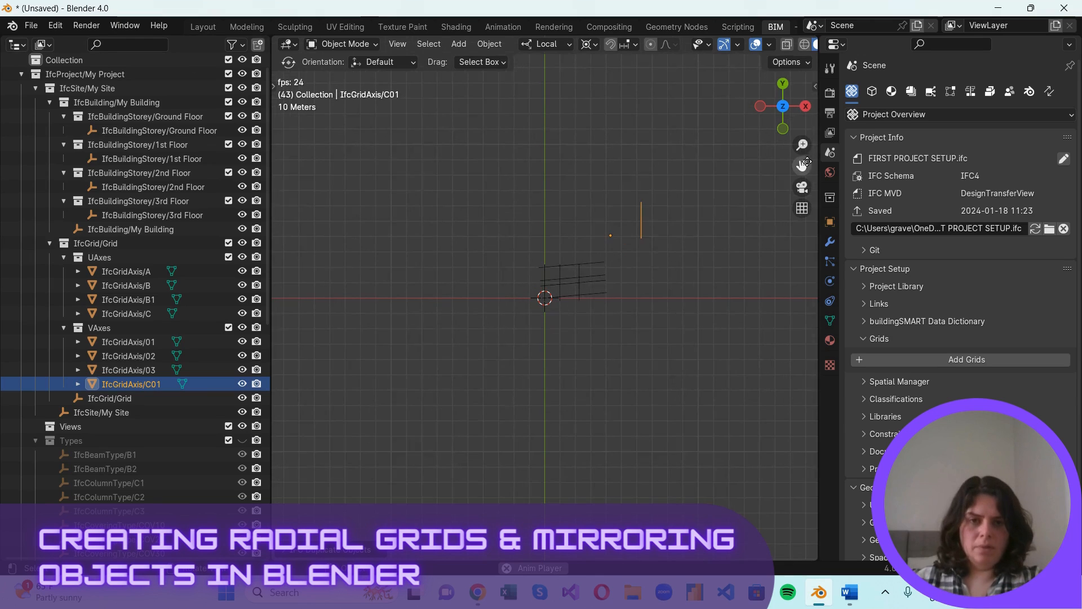
pyautogui.scroll(3, 789, 155)
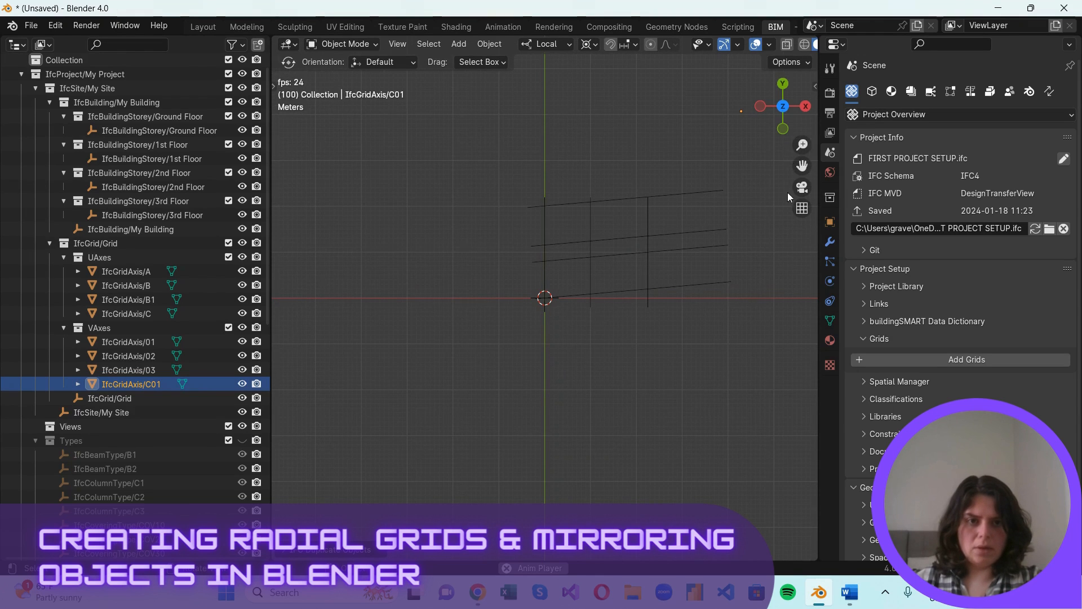
pyautogui.moveTo(803, 163); pyautogui.dragTo(460, 375)
pyautogui.scroll(1, 522, 242)
pyautogui.click(465, 235)
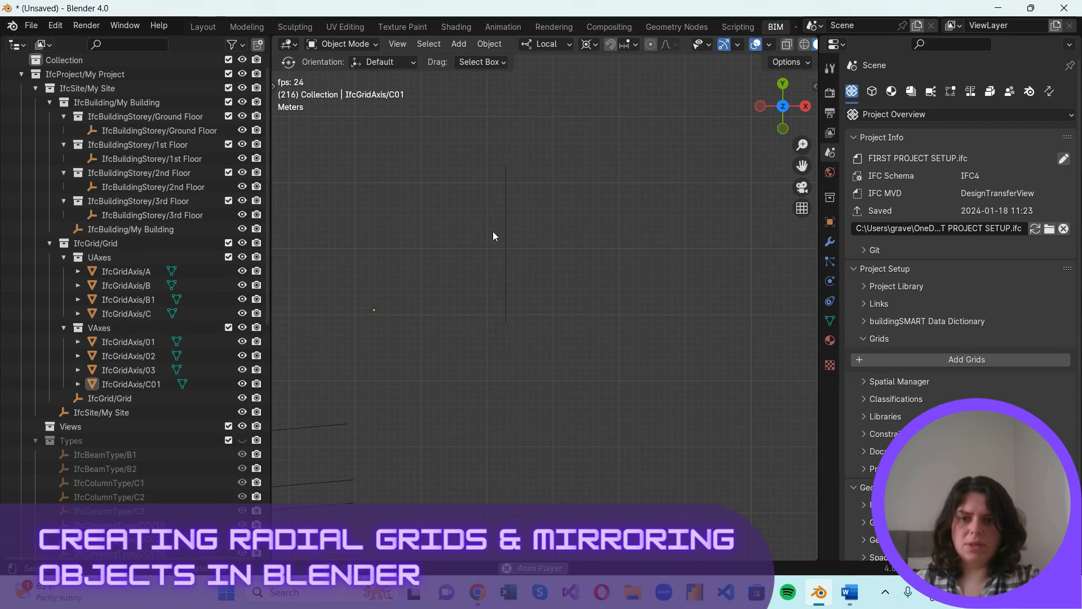
pyautogui.hotkey('ctrl', 'z')
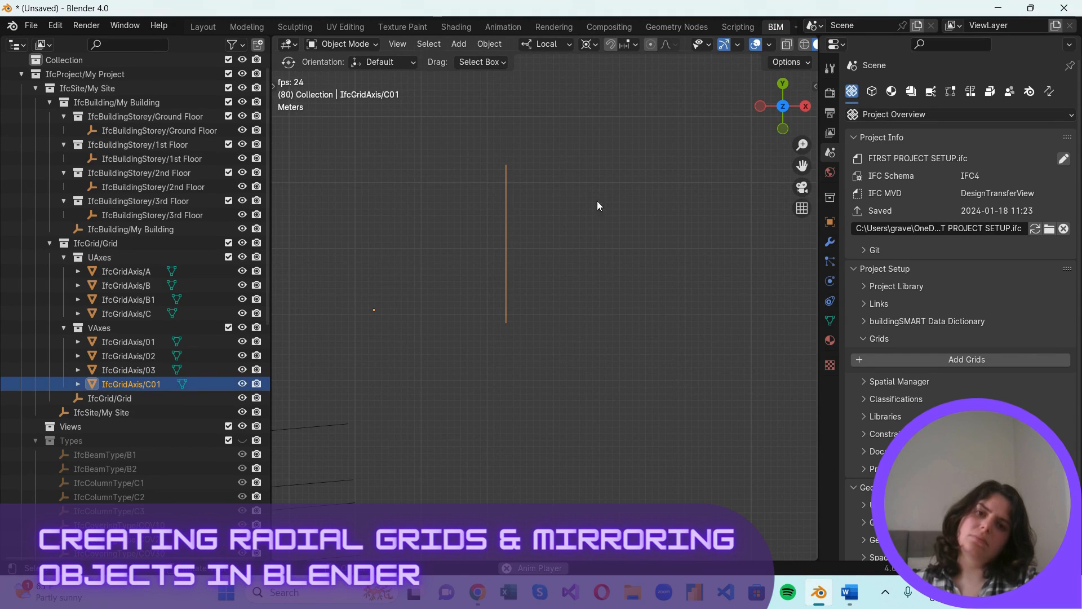
pyautogui.click(537, 225)
pyautogui.click(505, 229)
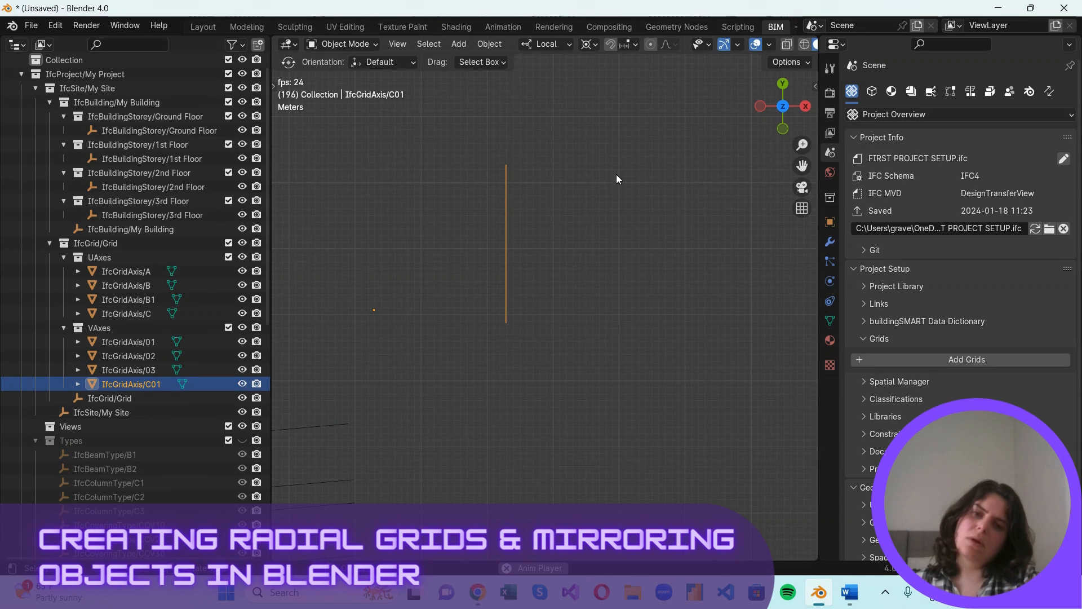
pyautogui.scroll(-3, 653, 190)
pyautogui.scroll(-3, 390, 384)
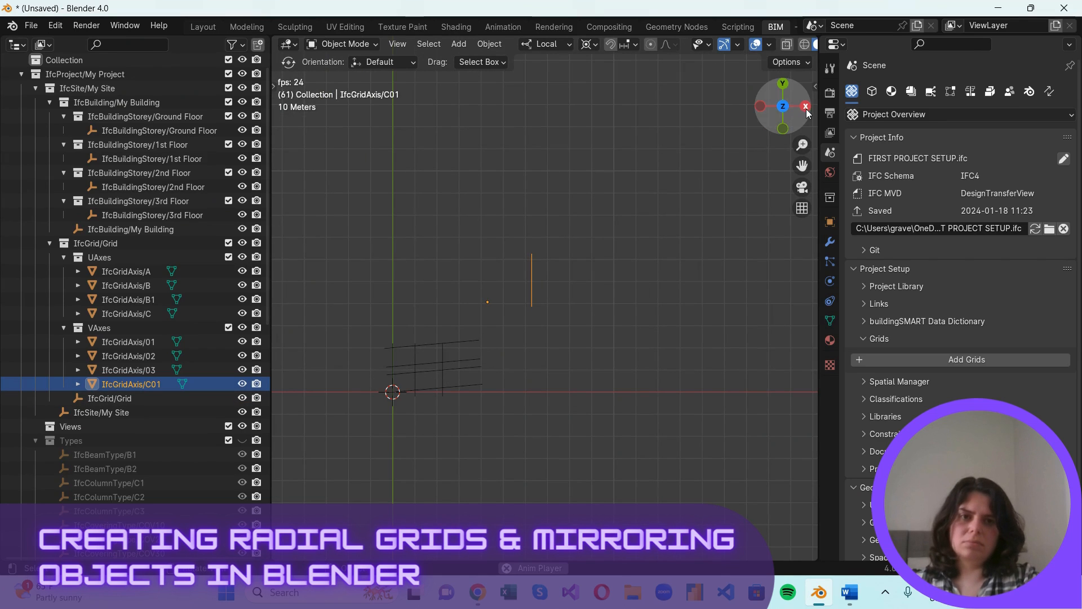
pyautogui.scroll(5, 541, 264)
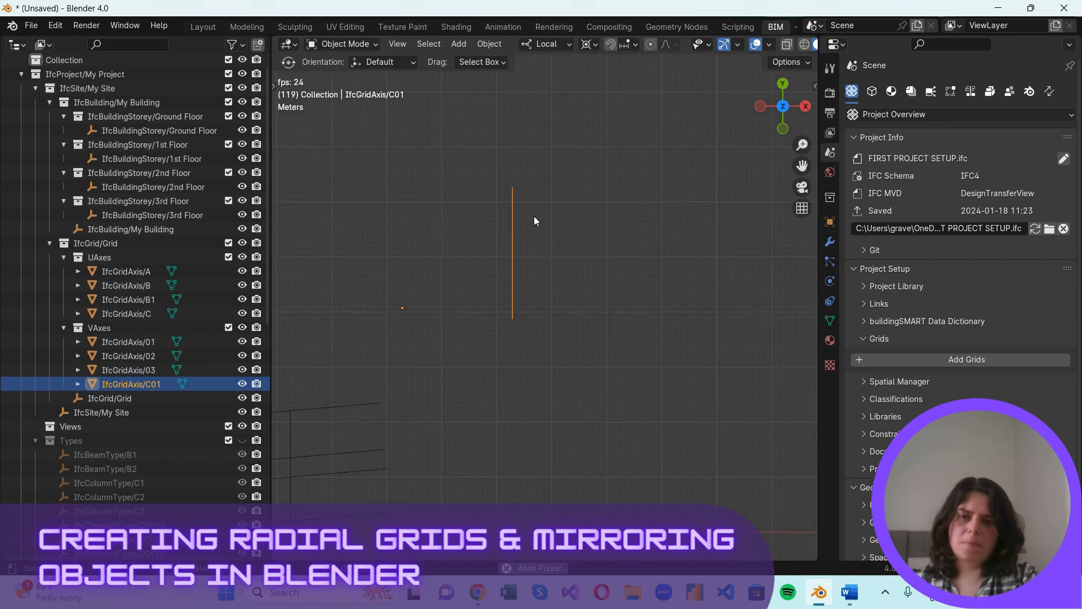
pyautogui.scroll(3, 535, 220)
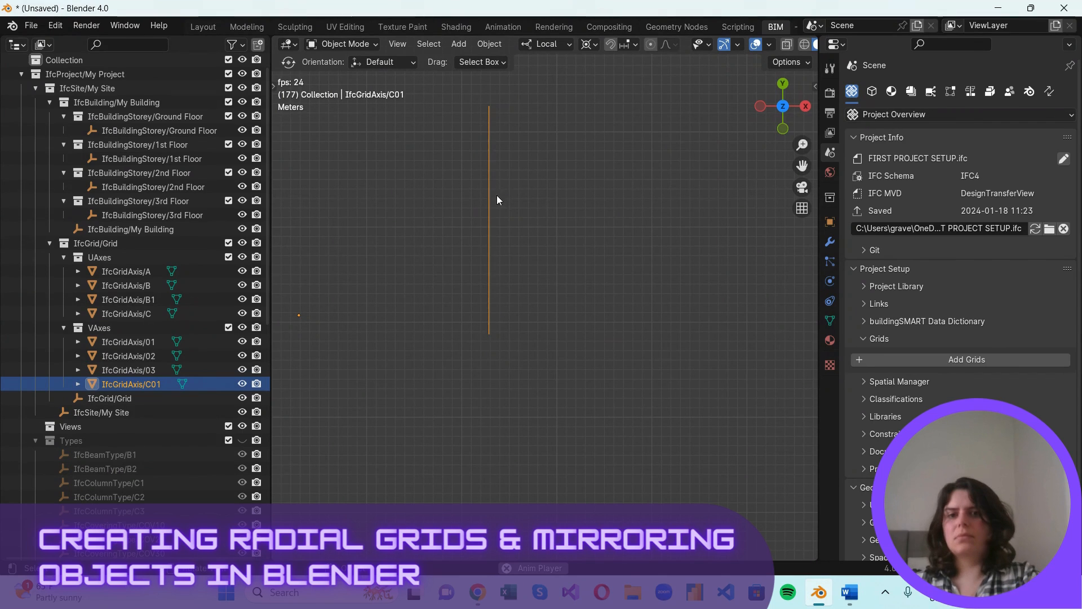
# Set the transform orientation to Global and the transform pivot point to Median Point
pyautogui.click(589, 44)
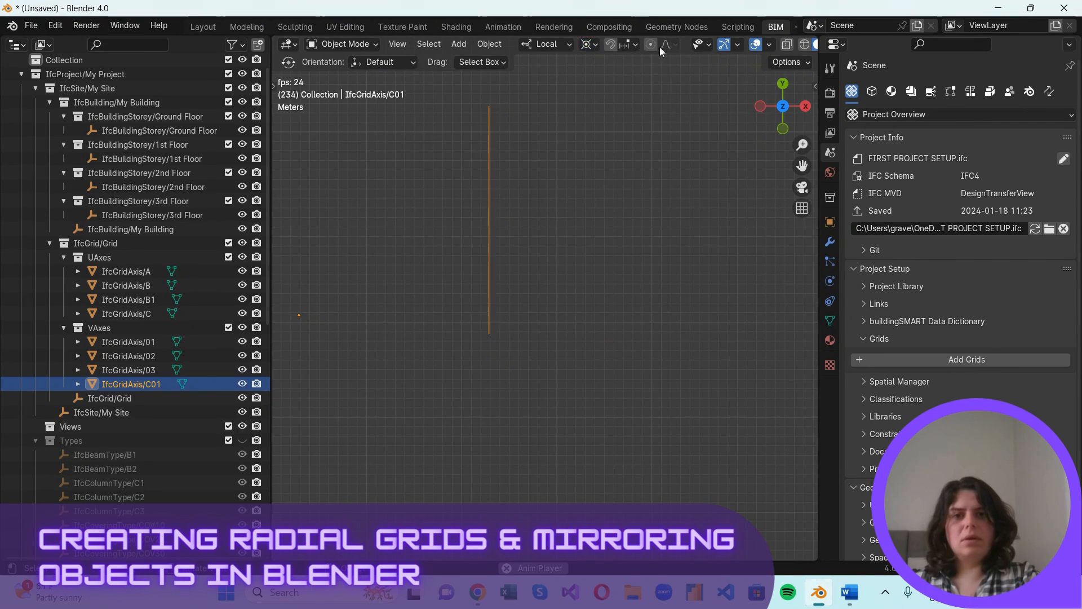
pyautogui.click(546, 44)
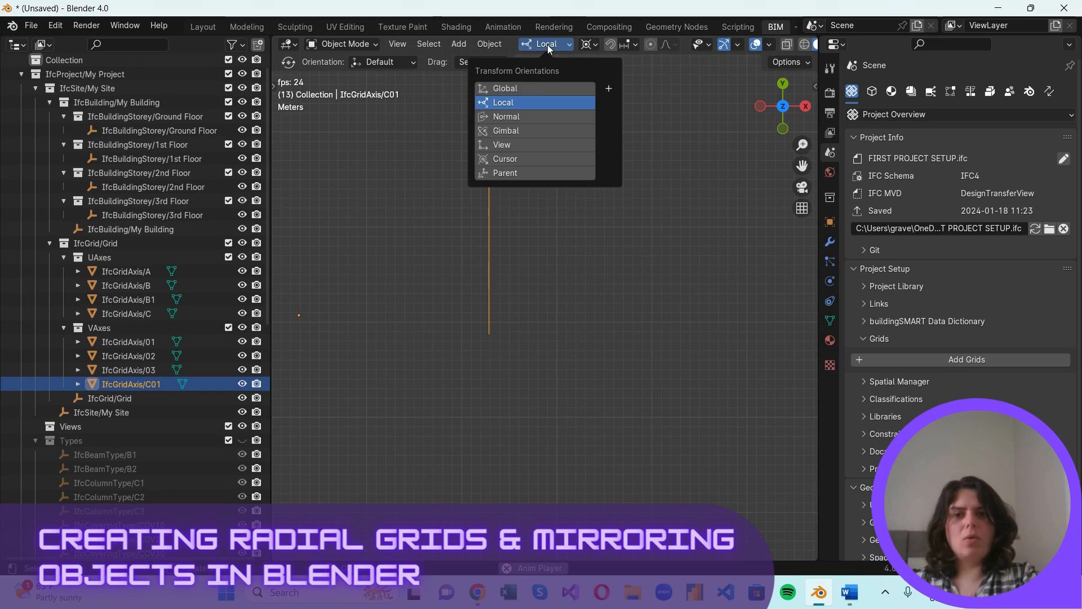
pyautogui.click(543, 88)
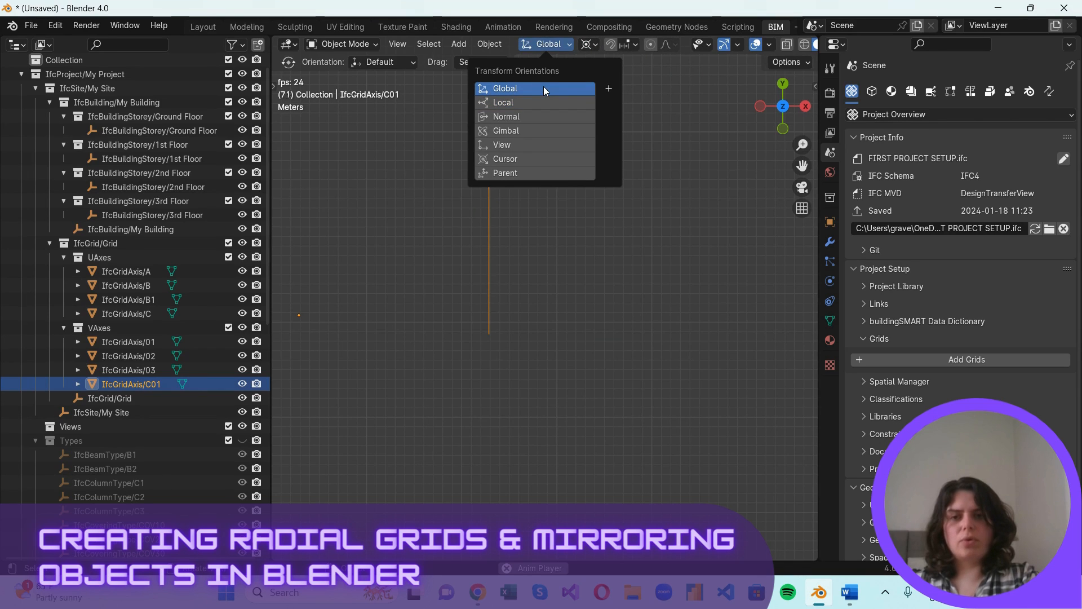
pyautogui.click(592, 44)
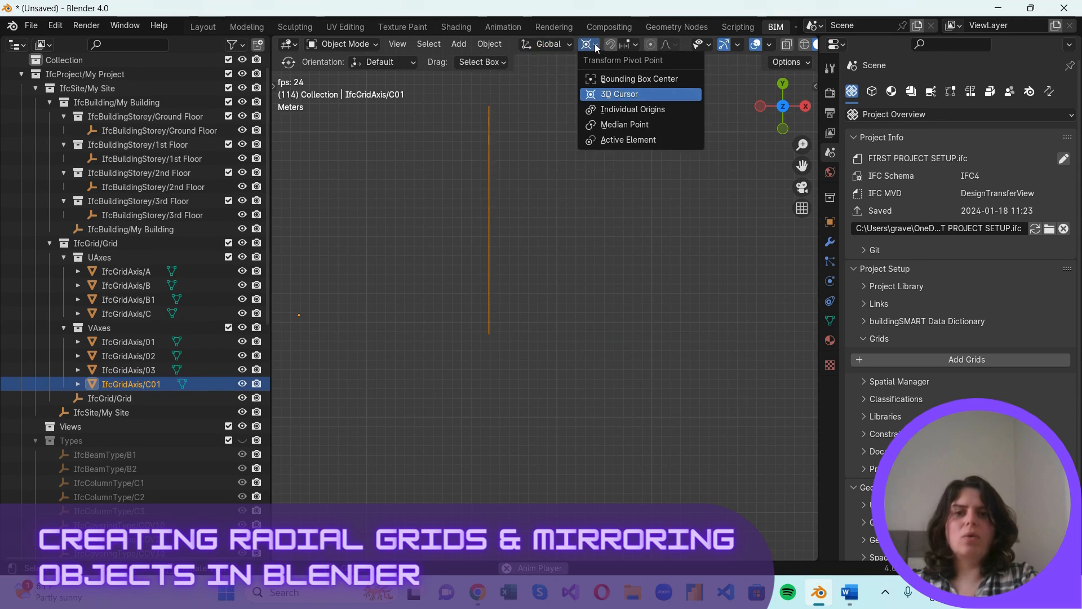
pyautogui.click(644, 128)
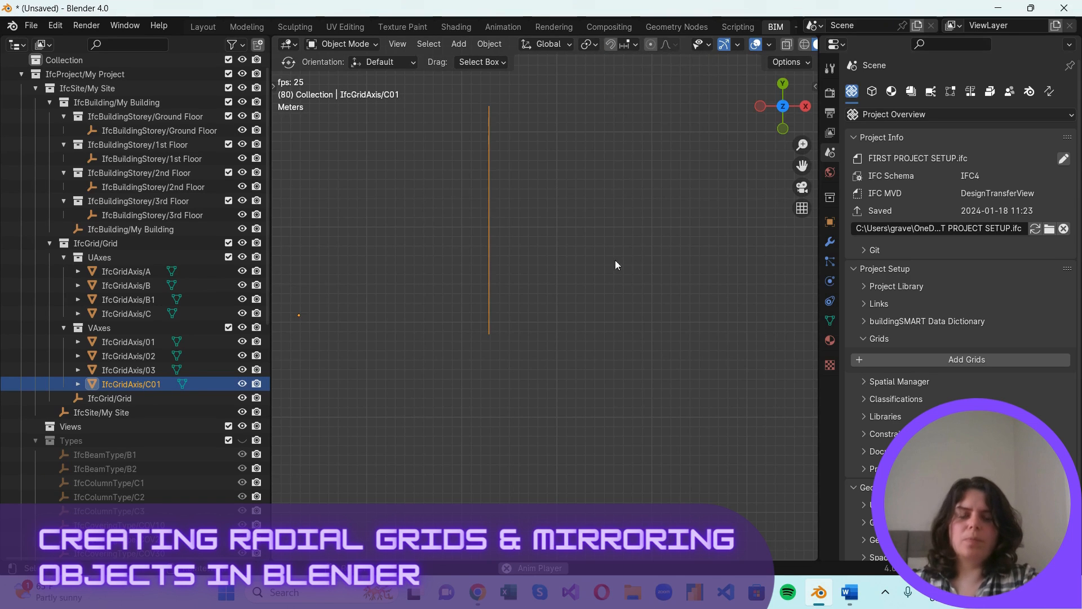
# Duplicate grid axis C01 in place with a 0 offset along global X
pyautogui.scroll(-4, 615, 264)
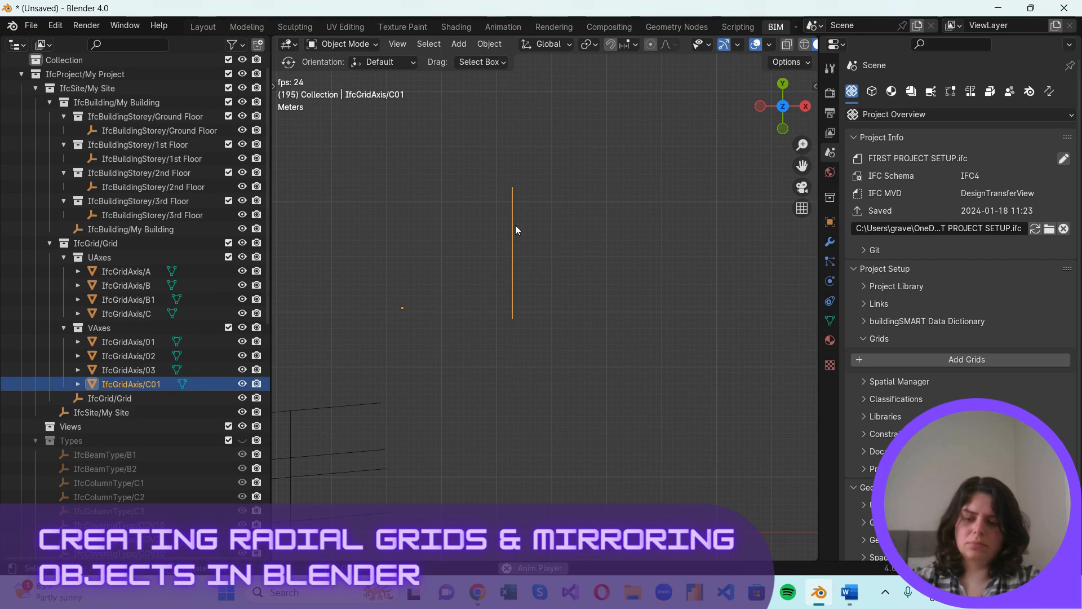
pyautogui.hotkey('shift', 'd')
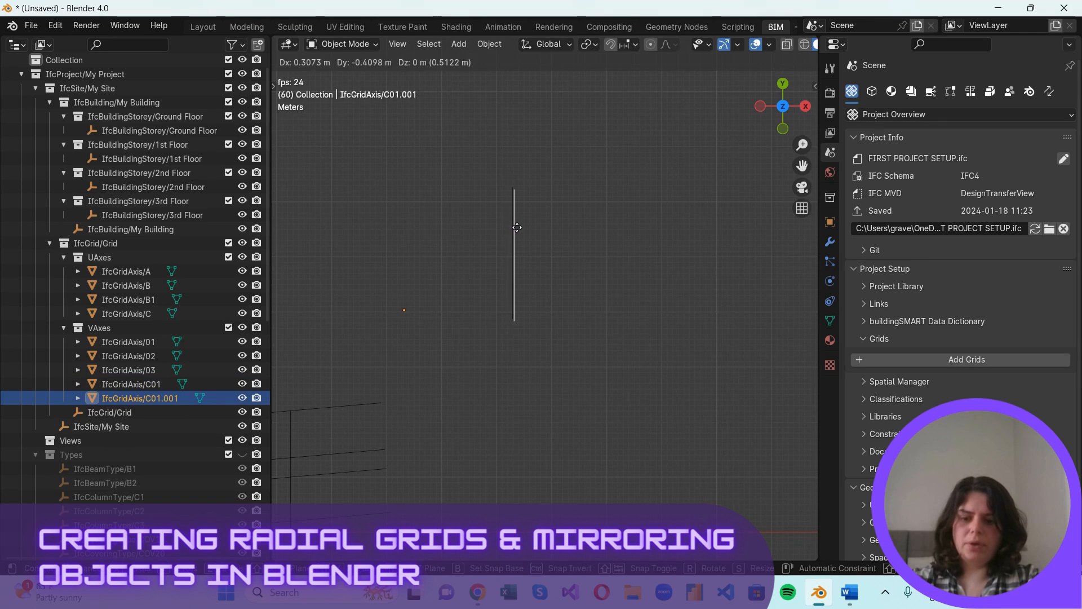
pyautogui.write('x')
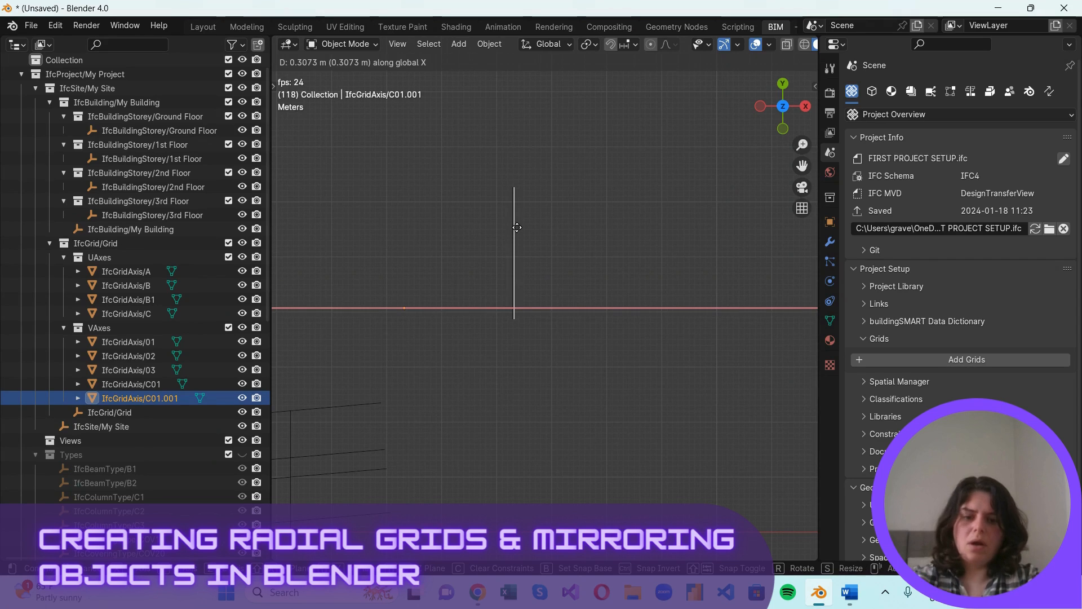
pyautogui.write('0')
pyautogui.press('Return')
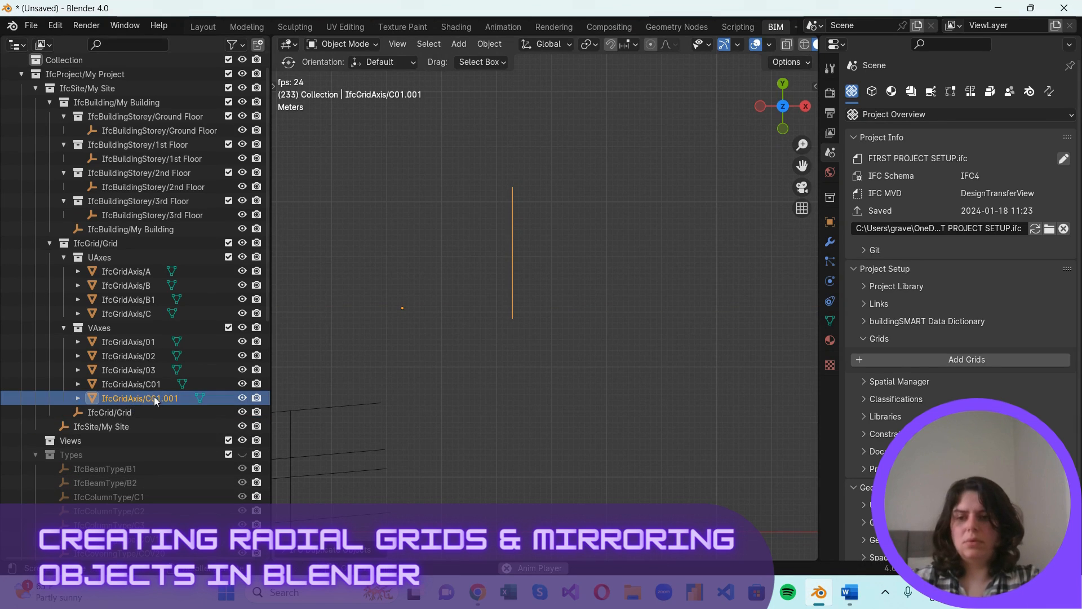
# Copy the duplicated axis IfcGridAxis/C01.001 and paste it twice among the VAxes
pyautogui.hotkey('ctrl', 'c')
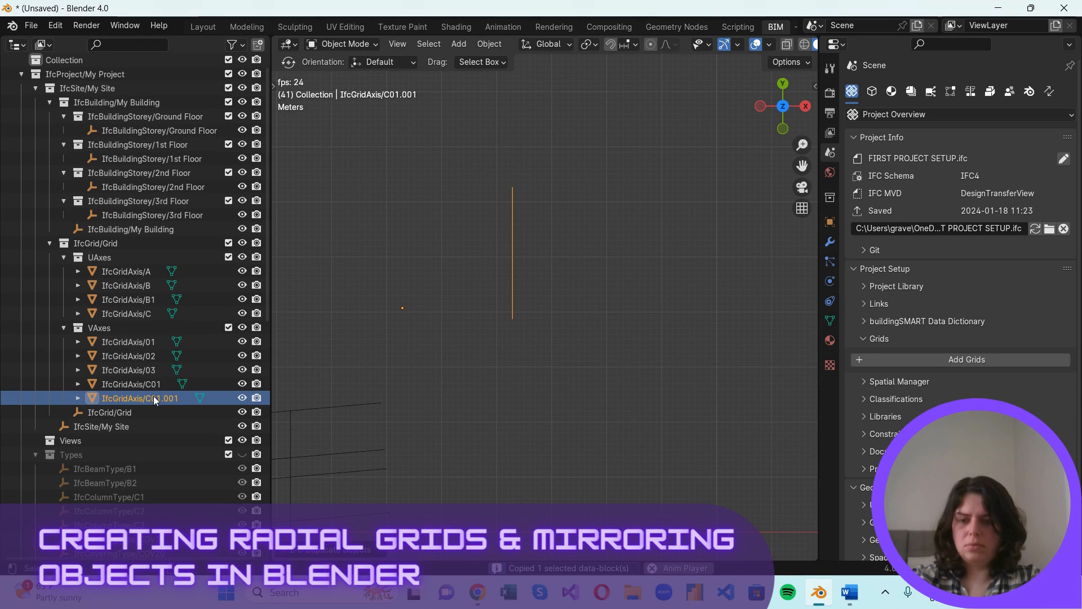
pyautogui.hotkey('ctrl', 'v')
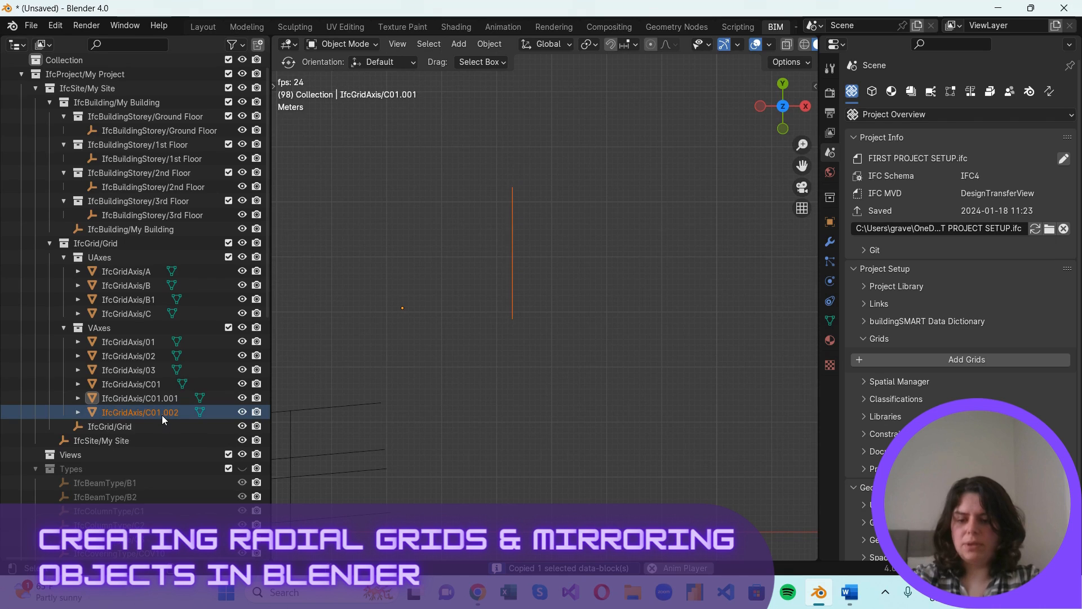
pyautogui.hotkey('ctrl', 'v')
# Rename the grid axis IfcGridAxis/C01.001 as IfcGridAxis/C02
pyautogui.click(171, 397)
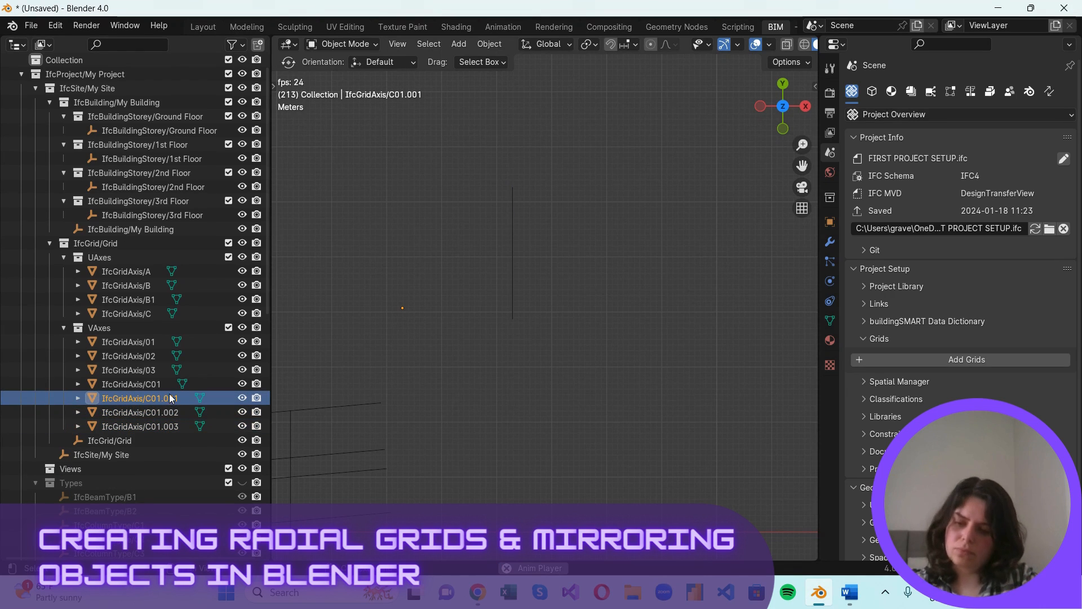
pyautogui.doubleClick(167, 391)
pyautogui.scroll(-4, 163, 389)
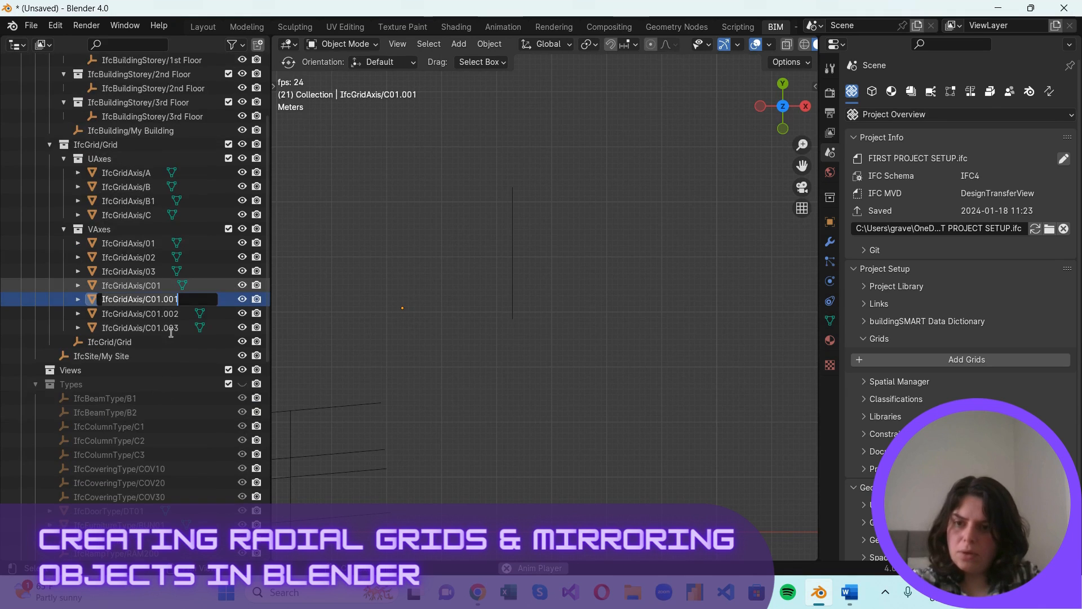
pyautogui.click(158, 300)
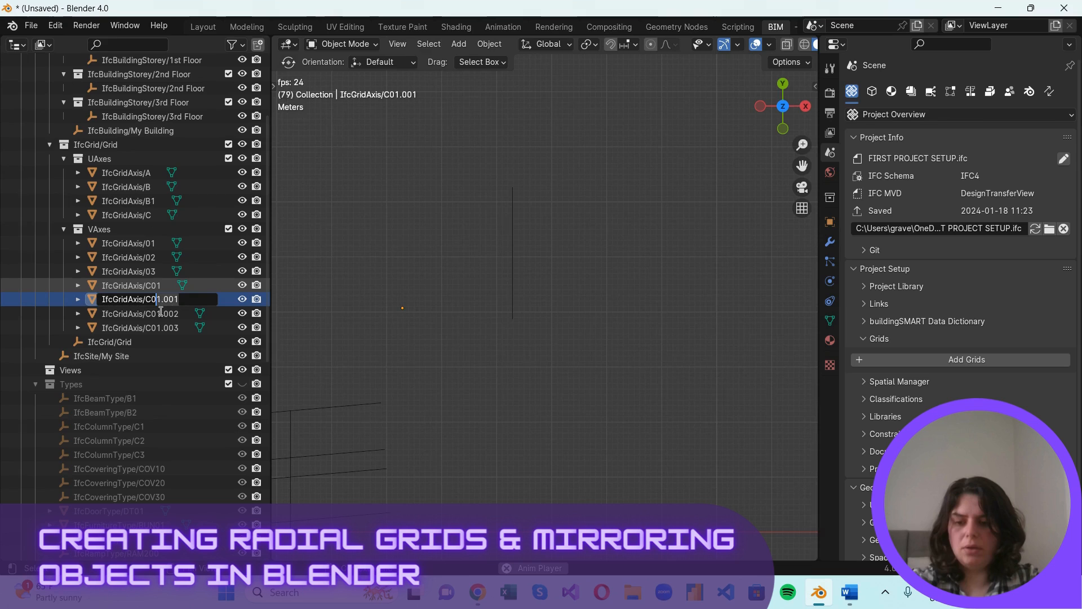
pyautogui.press('Delete')
pyautogui.press('Delete')
pyautogui.press('Delete')
pyautogui.press('Delete')
pyautogui.press('Delete')
pyautogui.write('2')
pyautogui.press('Return')
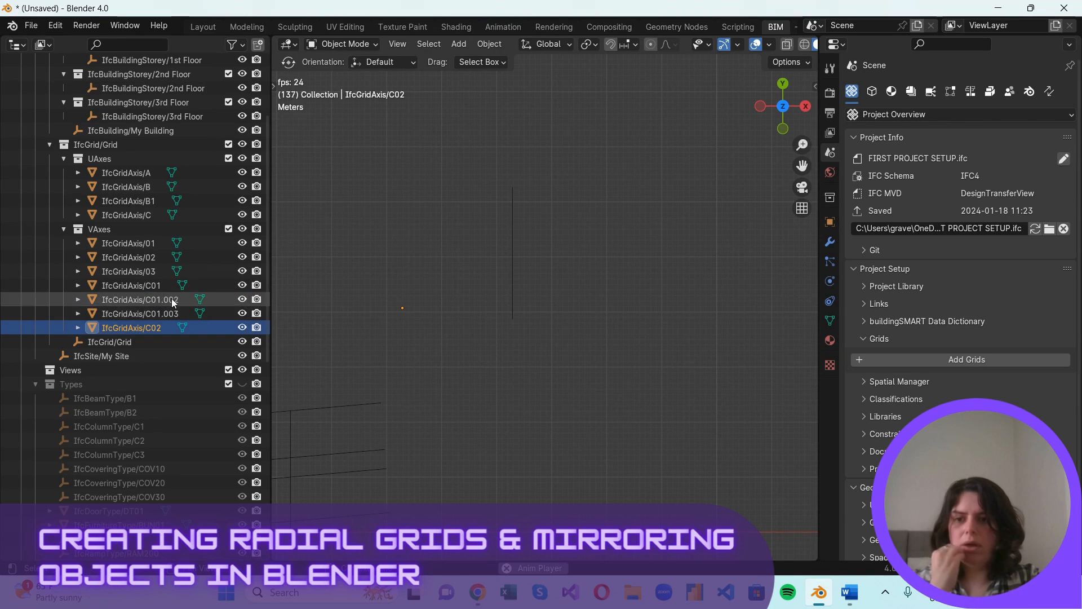
# Rename the grid axis IfcGridAxis/C01.002 as IfcGridAxis/C03
pyautogui.click(174, 301)
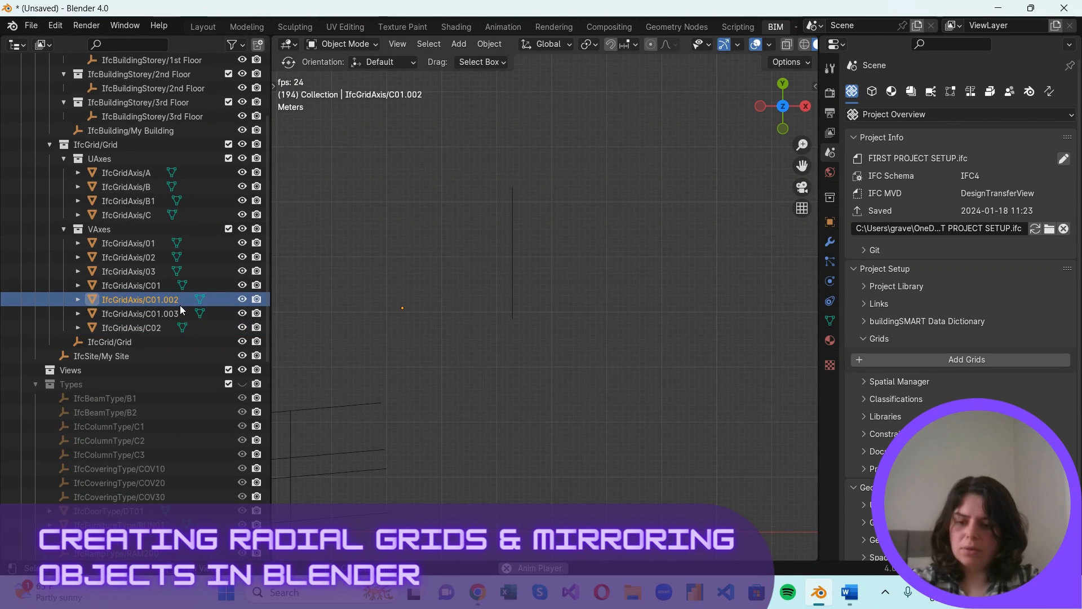
pyautogui.doubleClick(181, 306)
pyautogui.click(159, 305)
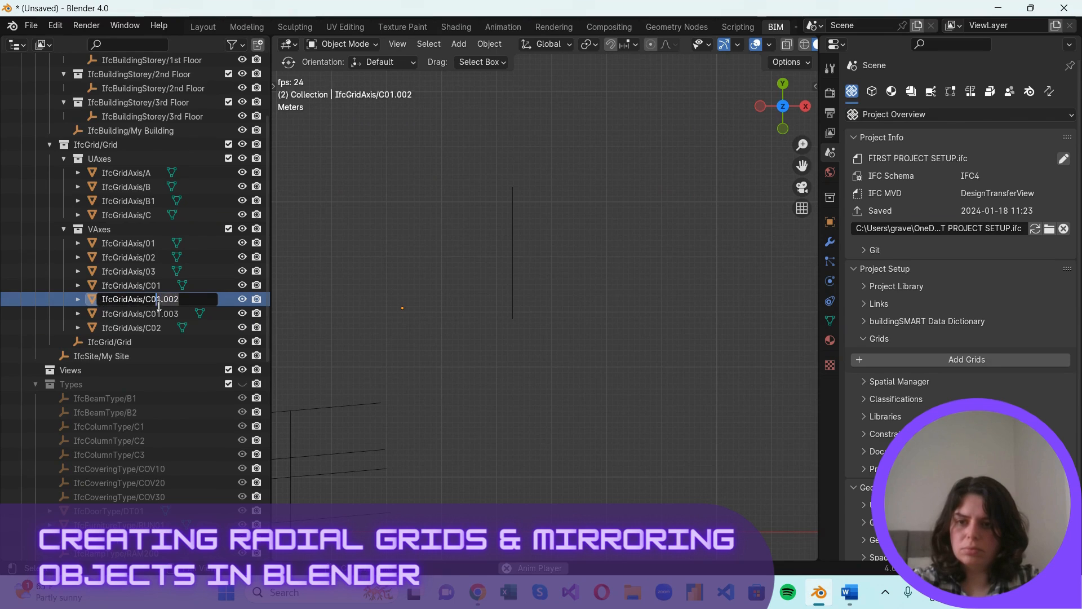
pyautogui.press('Delete')
pyautogui.press('Delete')
pyautogui.press('Delete')
pyautogui.press('Delete')
pyautogui.press('Delete')
pyautogui.write('3')
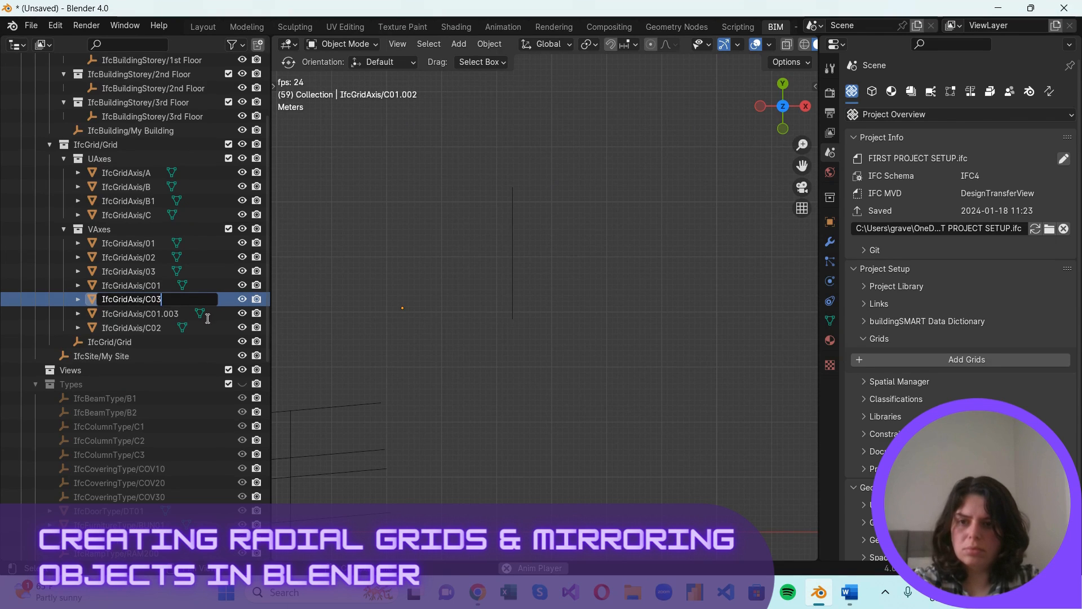
pyautogui.press('Return')
# Rename the grid axis IfcGridAxis/C01.003 as IfcGridAxis/C04
pyautogui.click(179, 300)
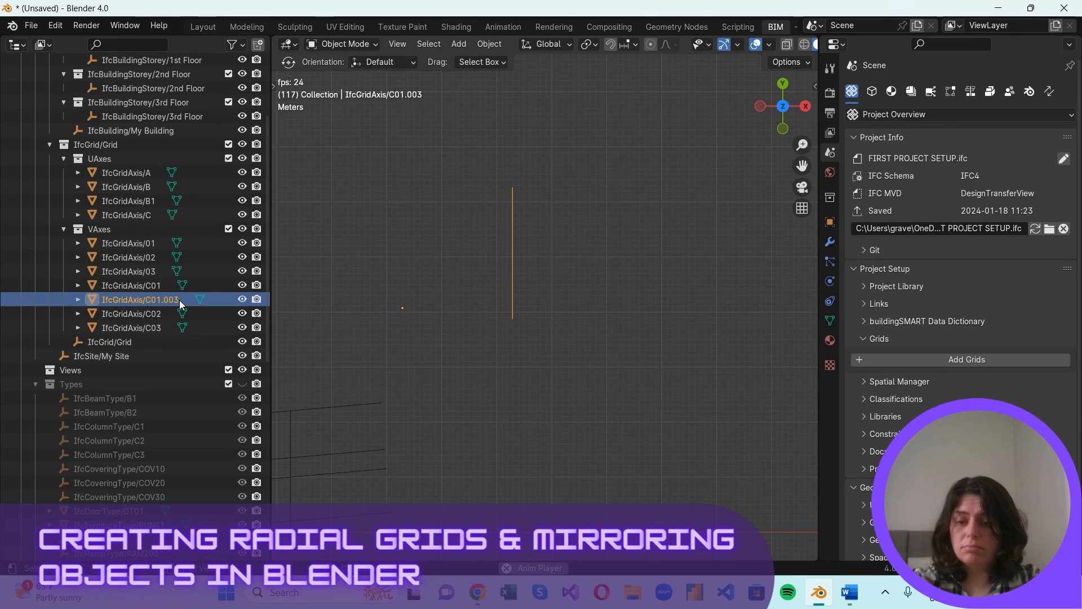
pyautogui.rightClick(179, 300)
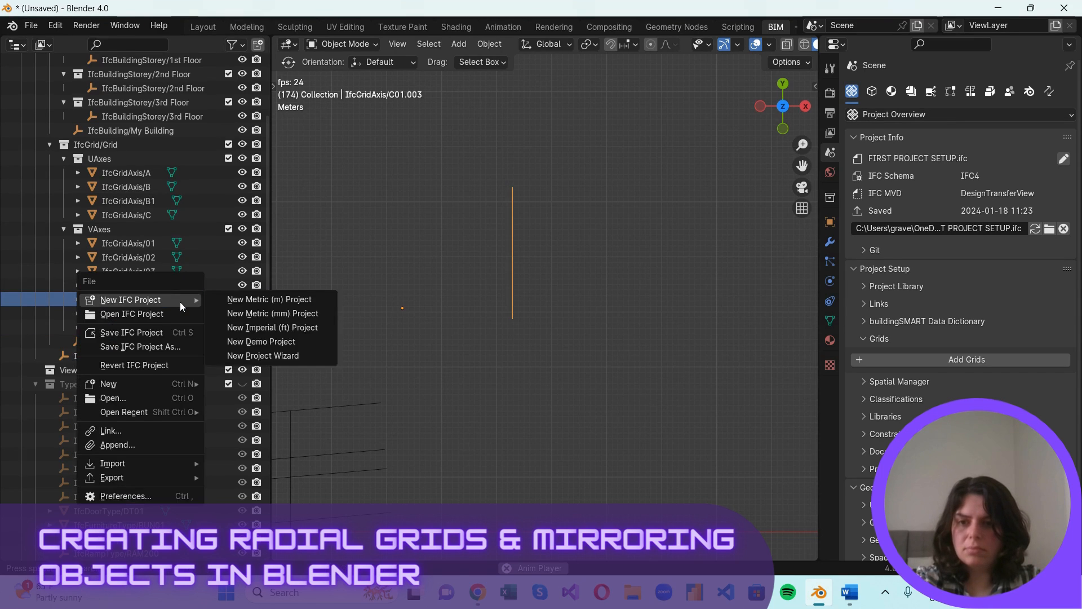
pyautogui.press('Escape')
pyautogui.doubleClick(181, 302)
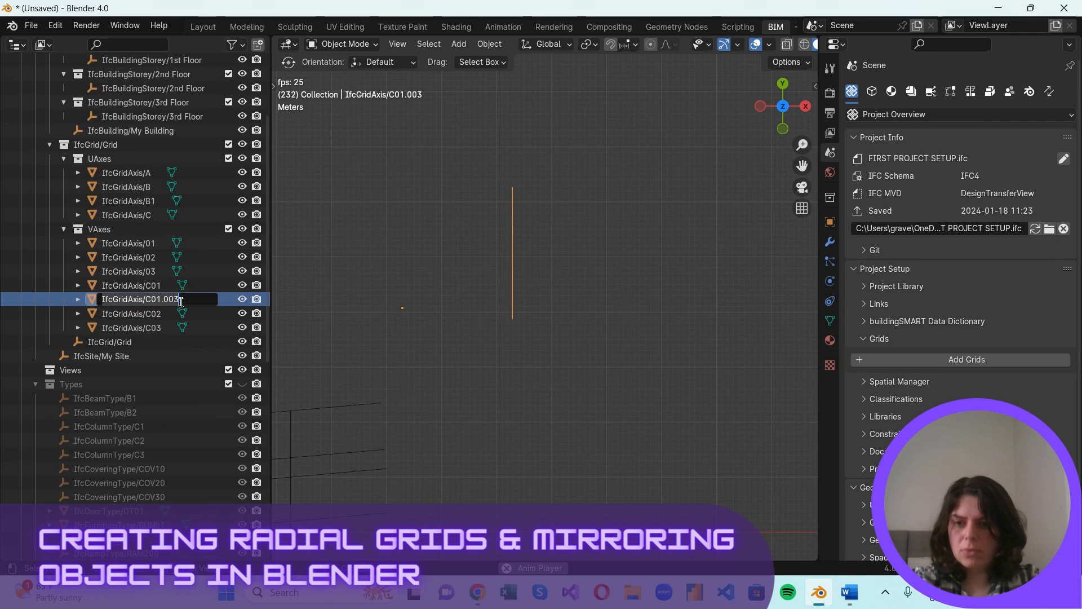
pyautogui.click(156, 305)
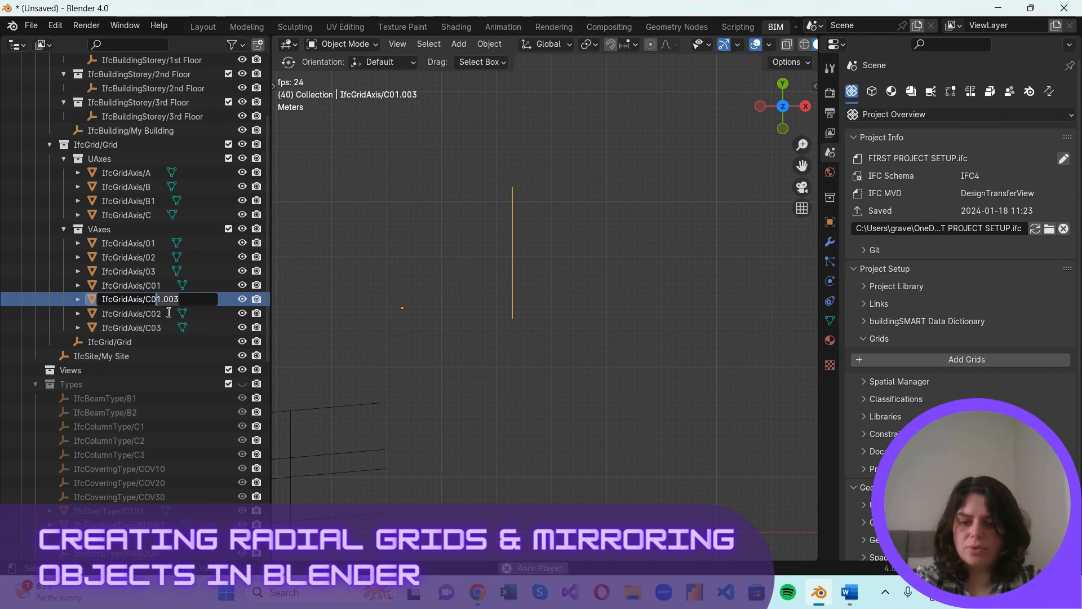
pyautogui.press('Delete')
pyautogui.press('Delete')
pyautogui.press('Delete')
pyautogui.press('Delete')
pyautogui.press('Delete')
pyautogui.write('4')
pyautogui.press('Return')
pyautogui.click(188, 303)
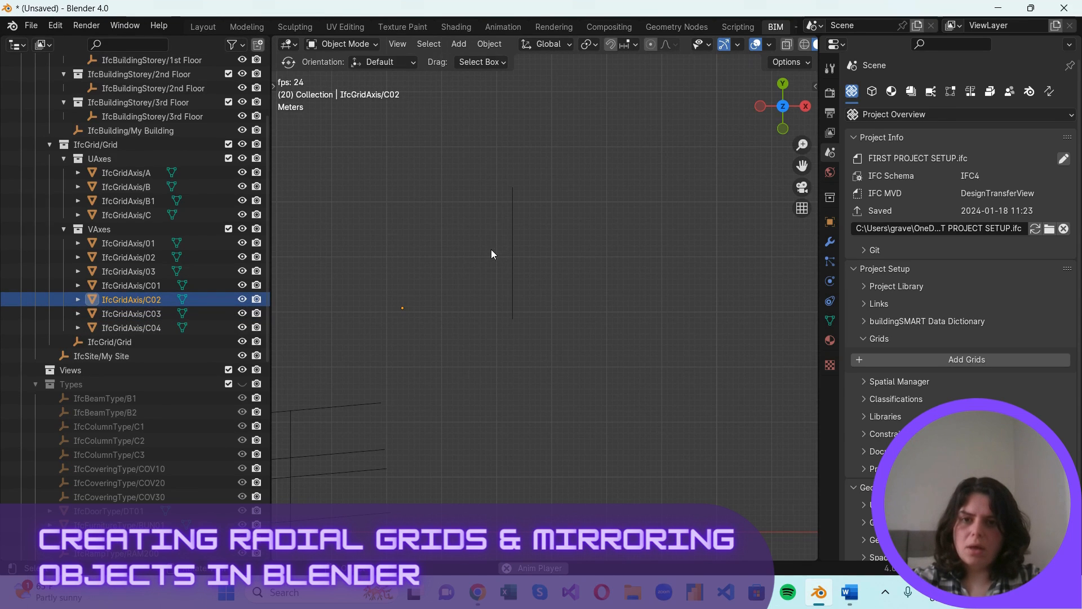
pyautogui.press('r')
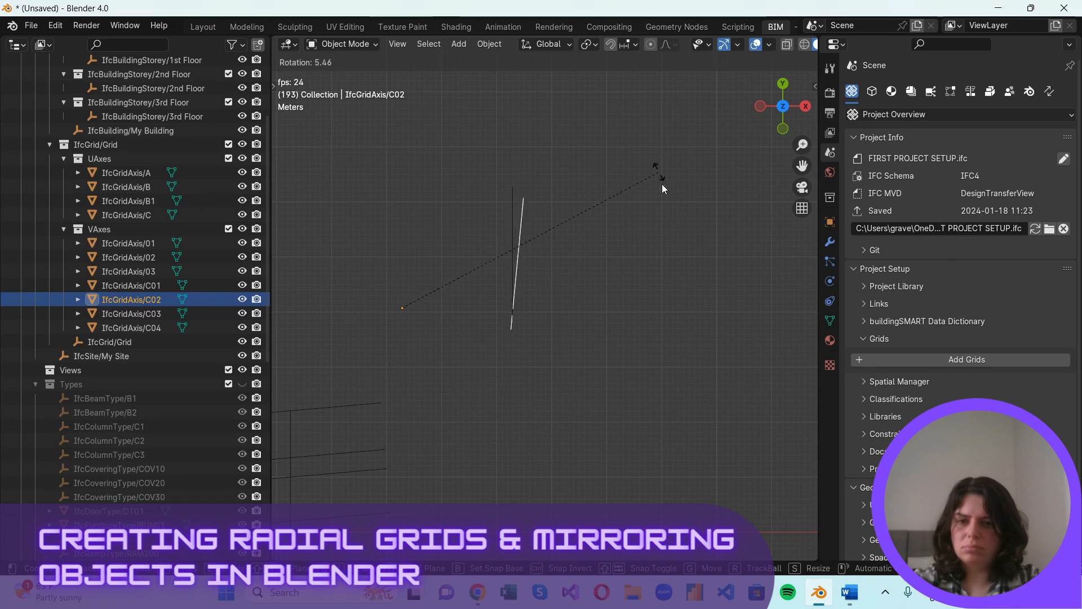
pyautogui.press('Escape')
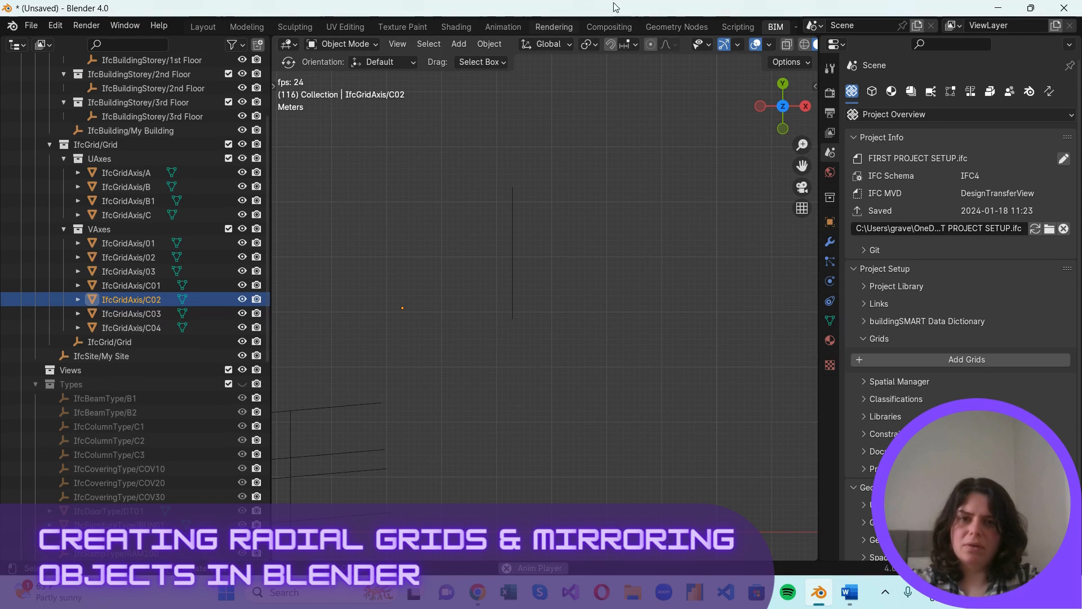
pyautogui.click(559, 45)
pyautogui.click(559, 46)
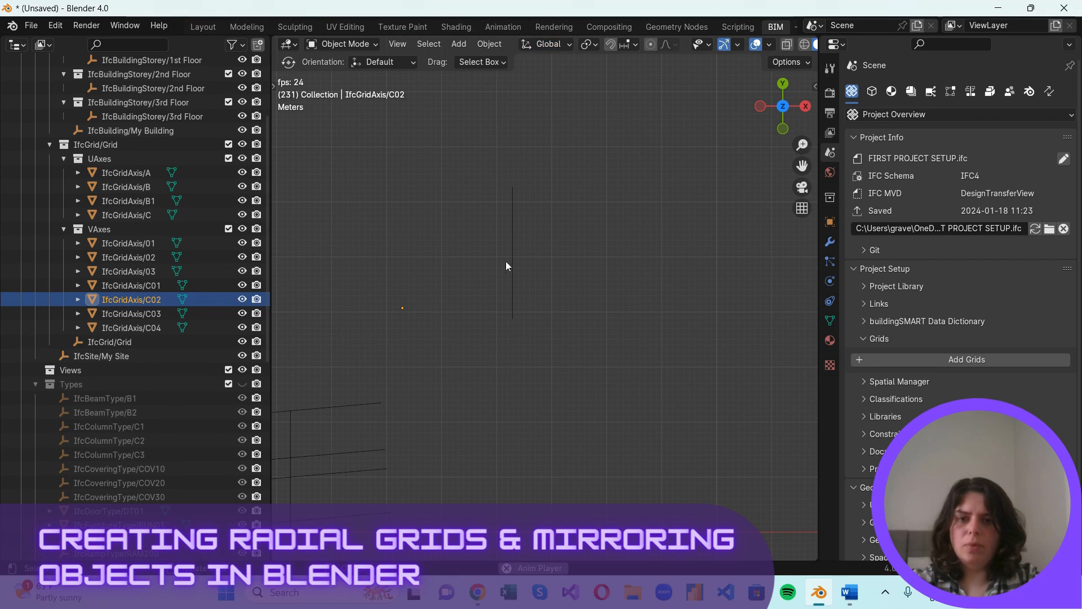
# Snap the 3D cursor to the middle of grid axis C01 by selecting its edge in Edit Mode
pyautogui.click(137, 289)
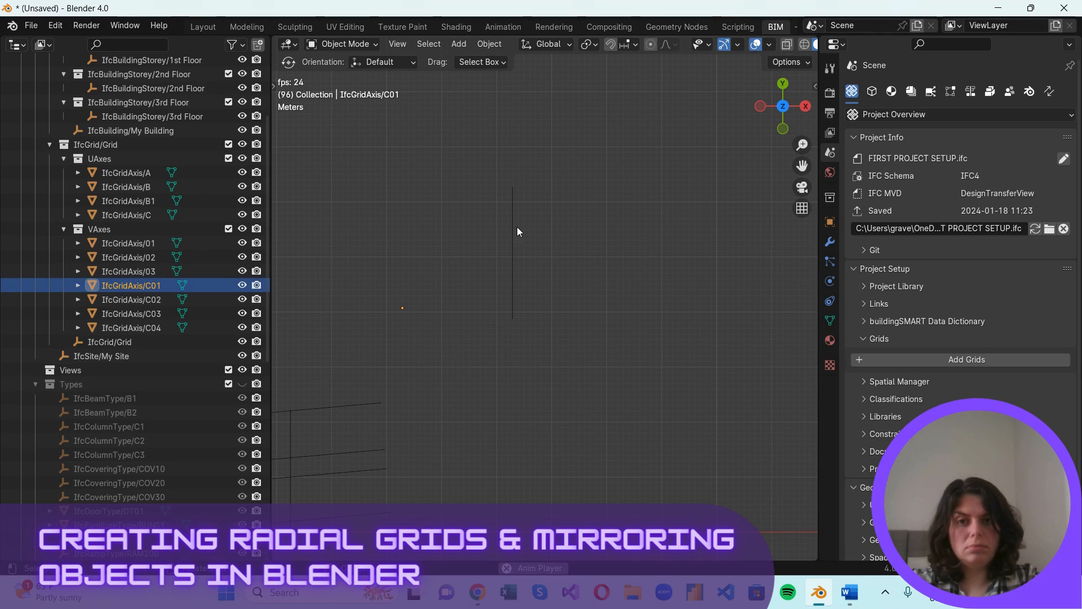
pyautogui.press('Tab')
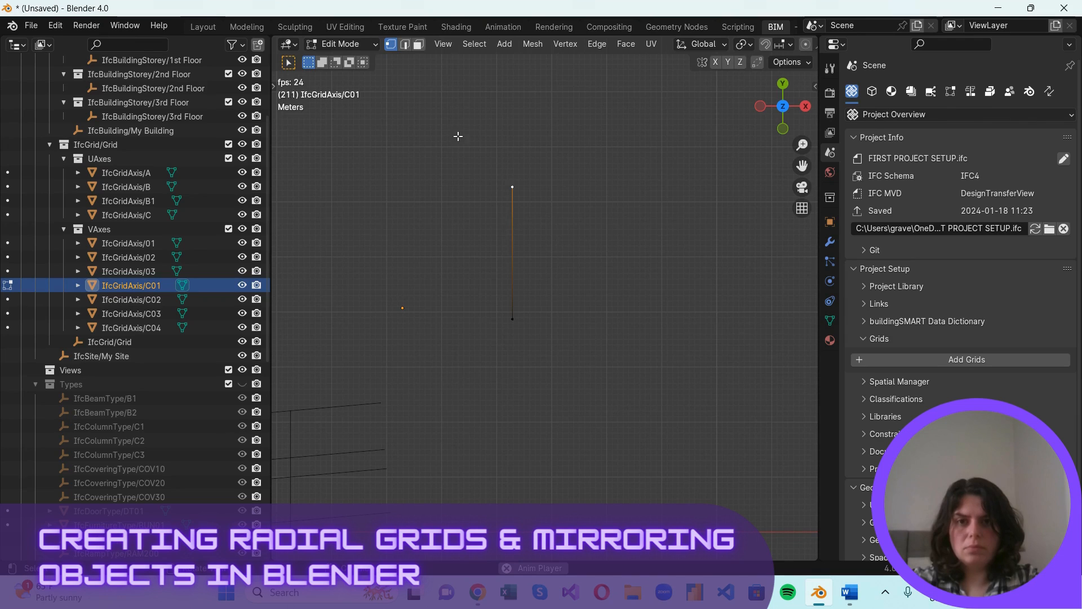
pyautogui.press('2')
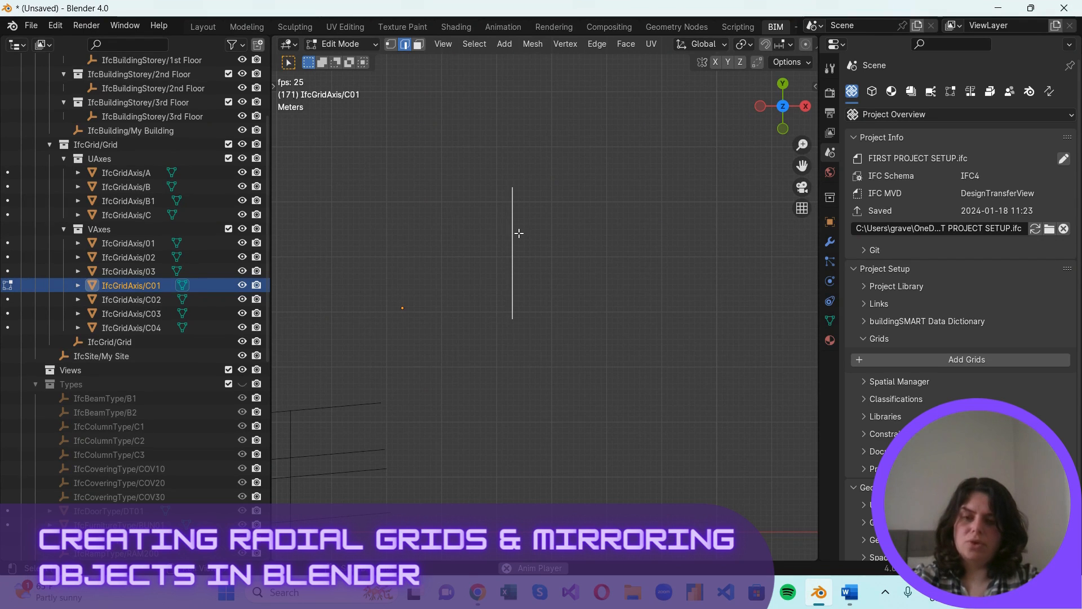
pyautogui.hotkey('shift', 's')
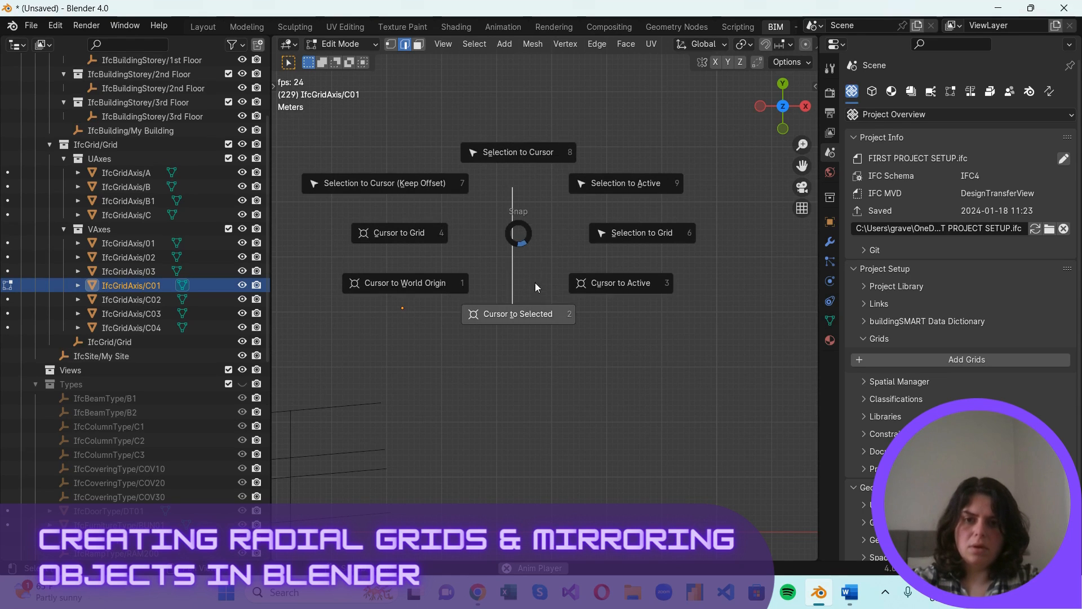
pyautogui.click(519, 316)
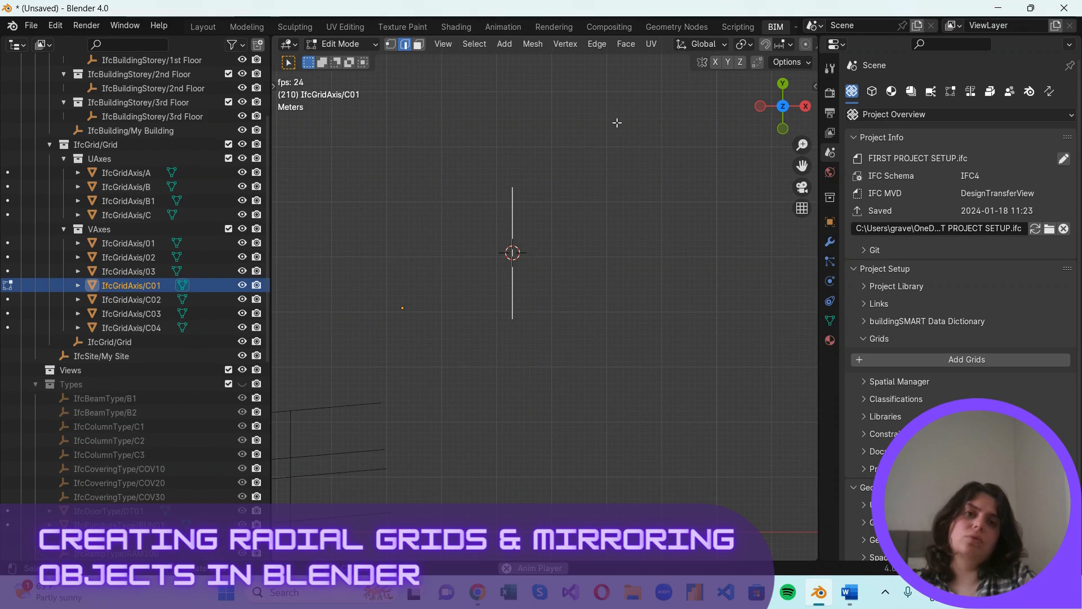
# Set the transform pivot point to 3D Cursor and return to Object Mode
pyautogui.click(743, 44)
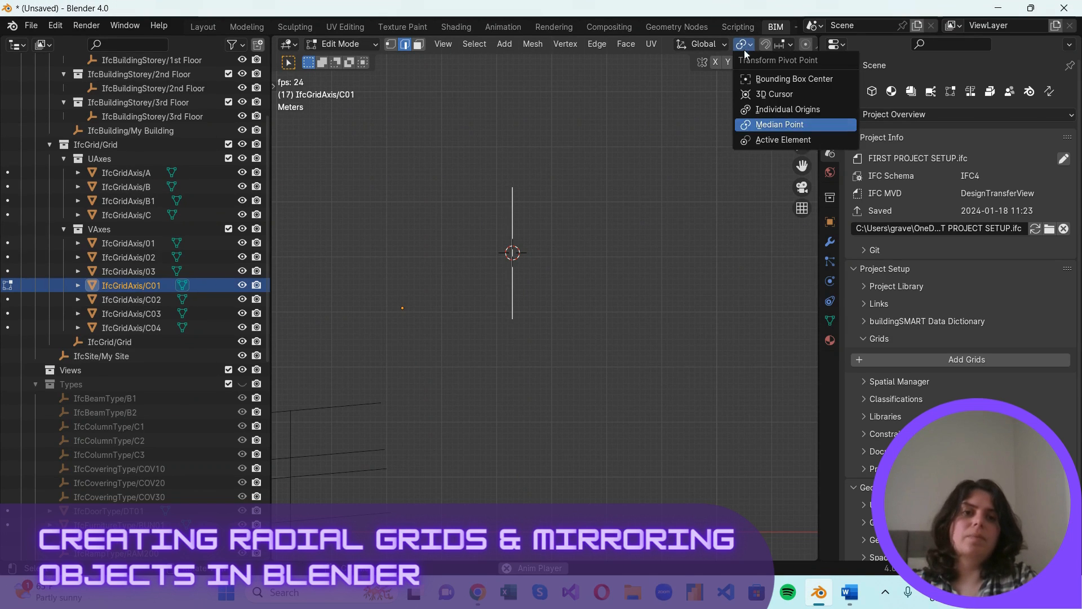
pyautogui.click(779, 94)
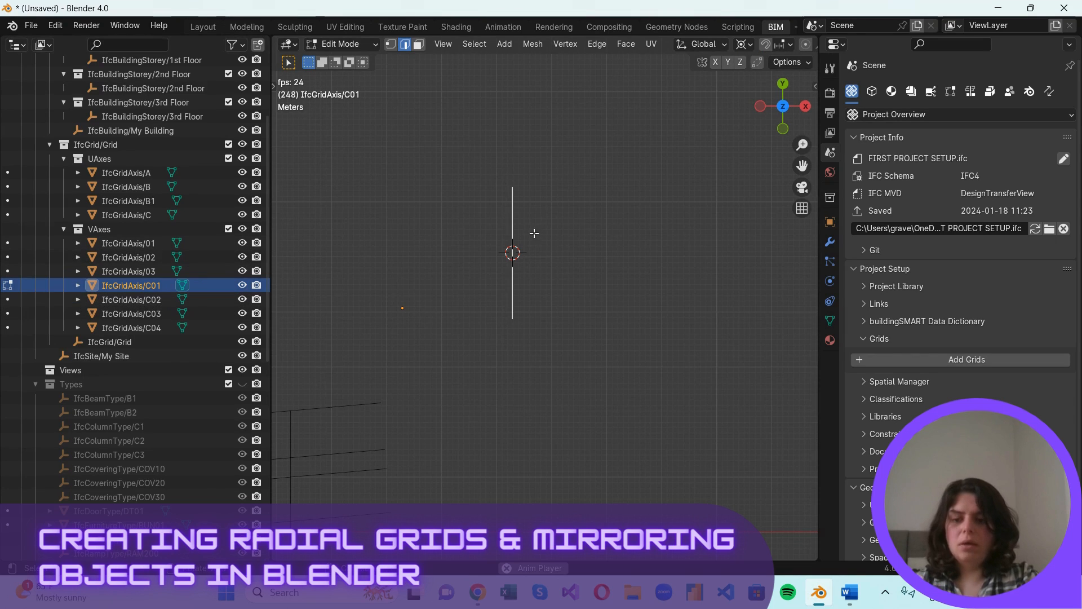
pyautogui.press('Tab')
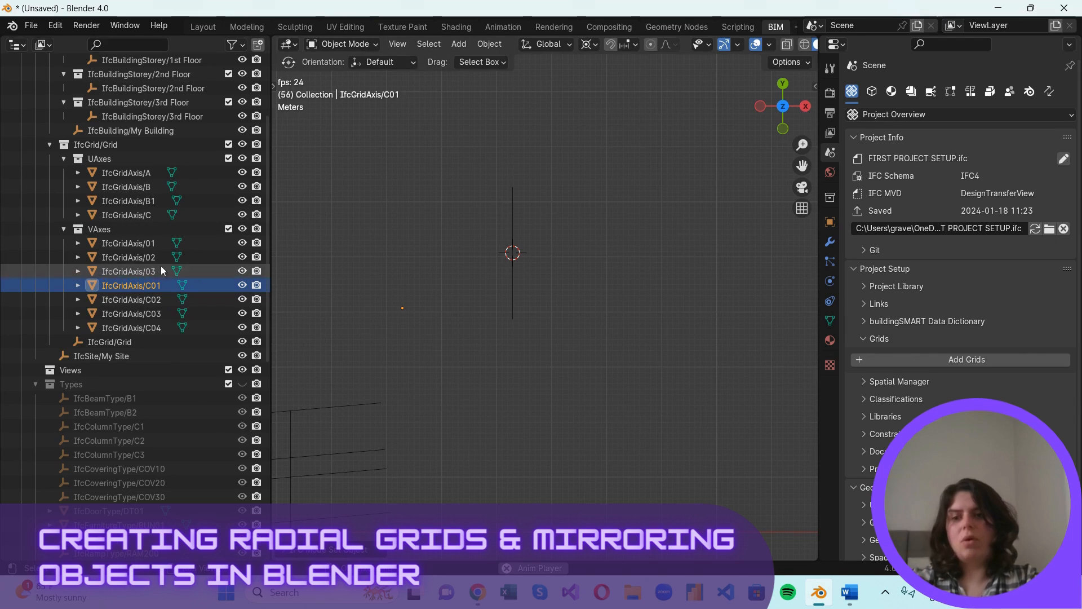
# Rotate grid axis C04 by 90° about the 3D cursor
pyautogui.click(146, 300)
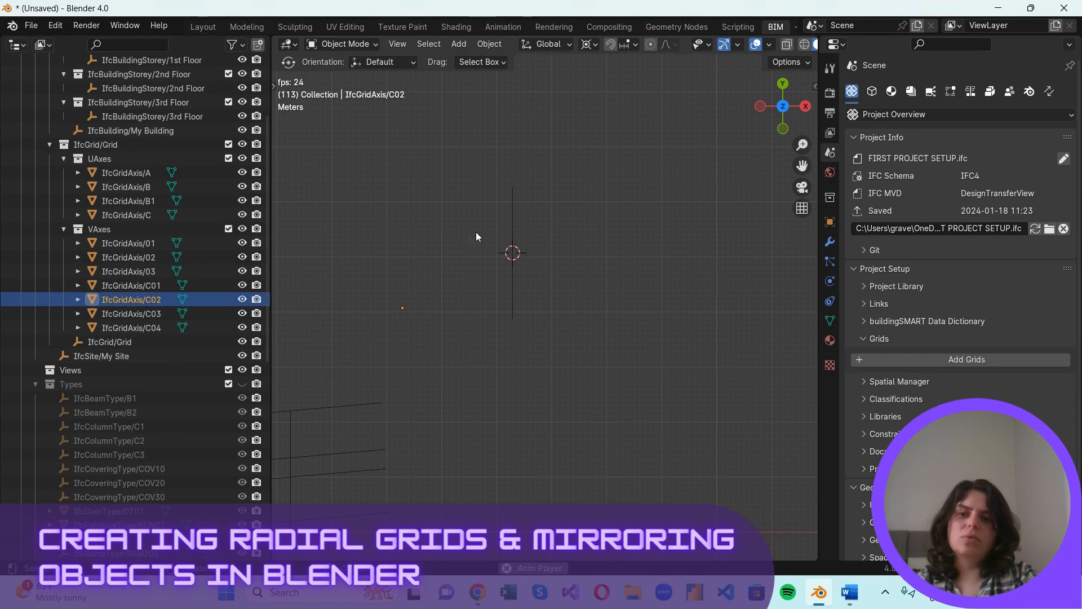
pyautogui.click(137, 329)
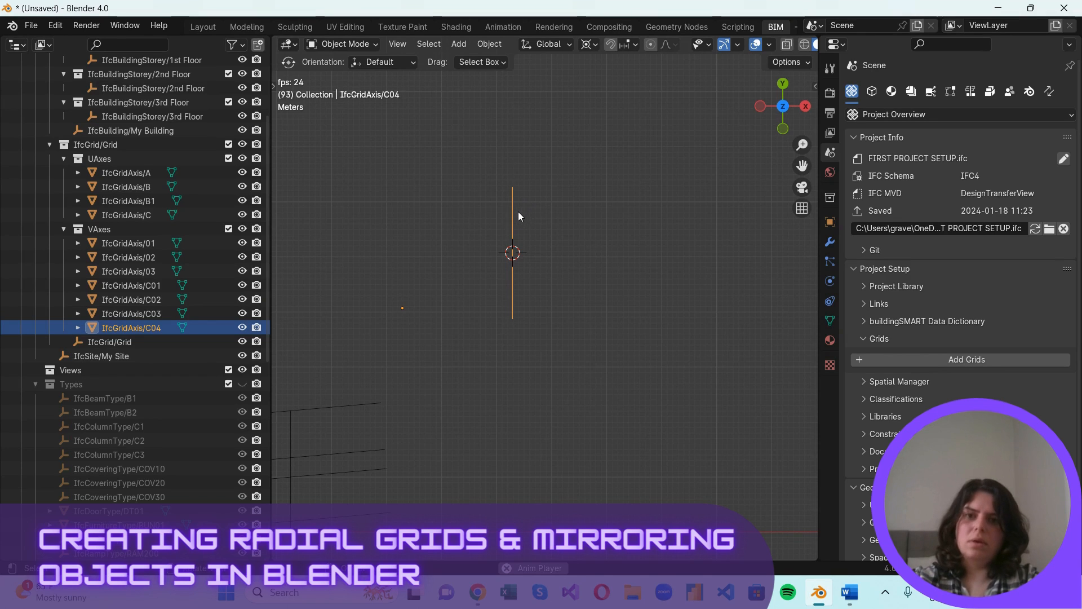
pyautogui.press('r')
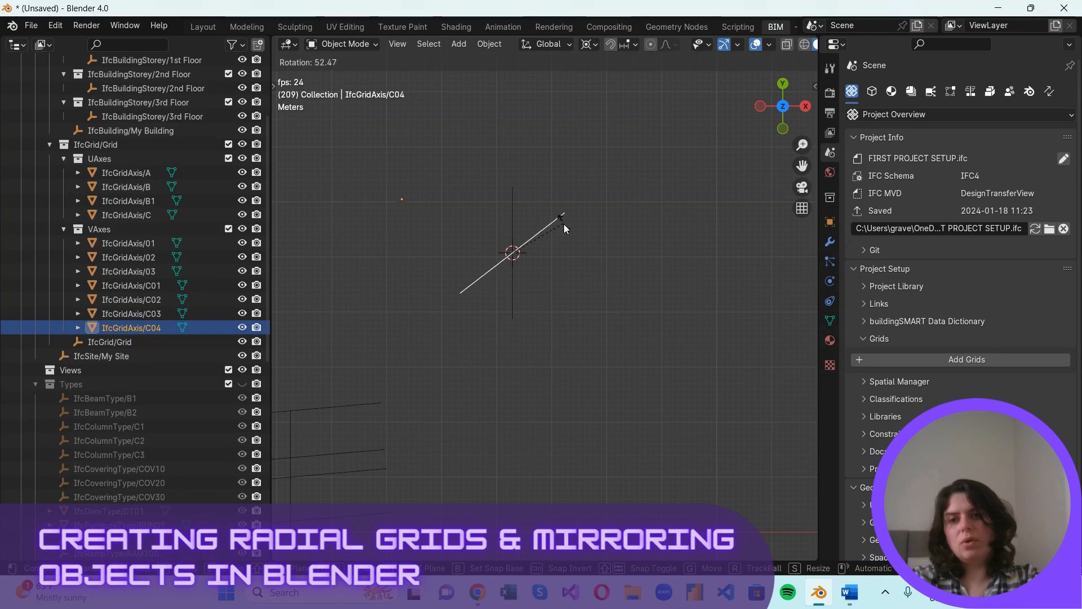
pyautogui.write('90')
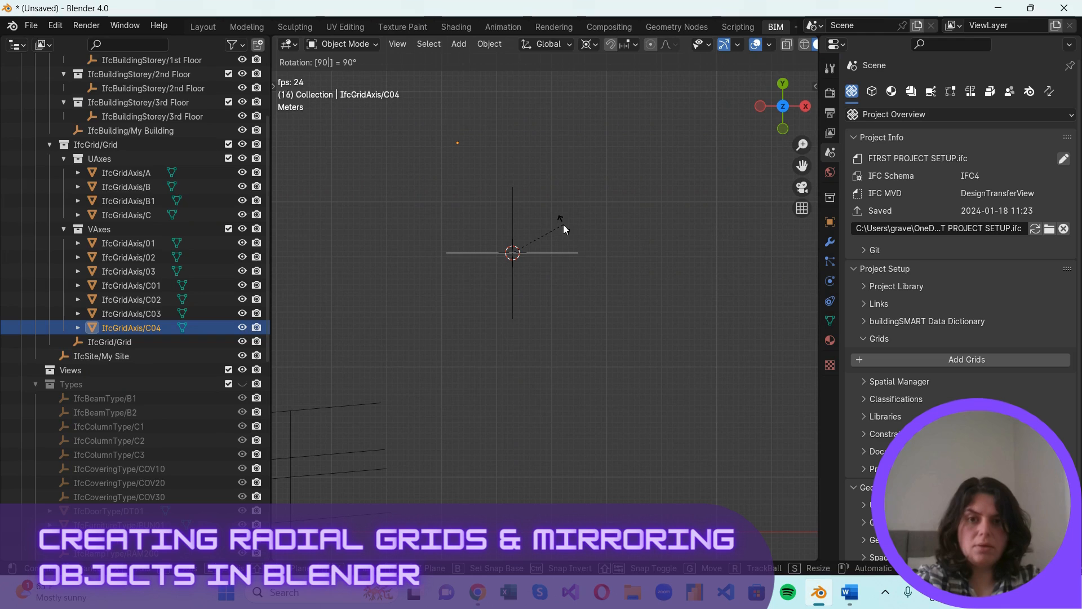
pyautogui.press('Return')
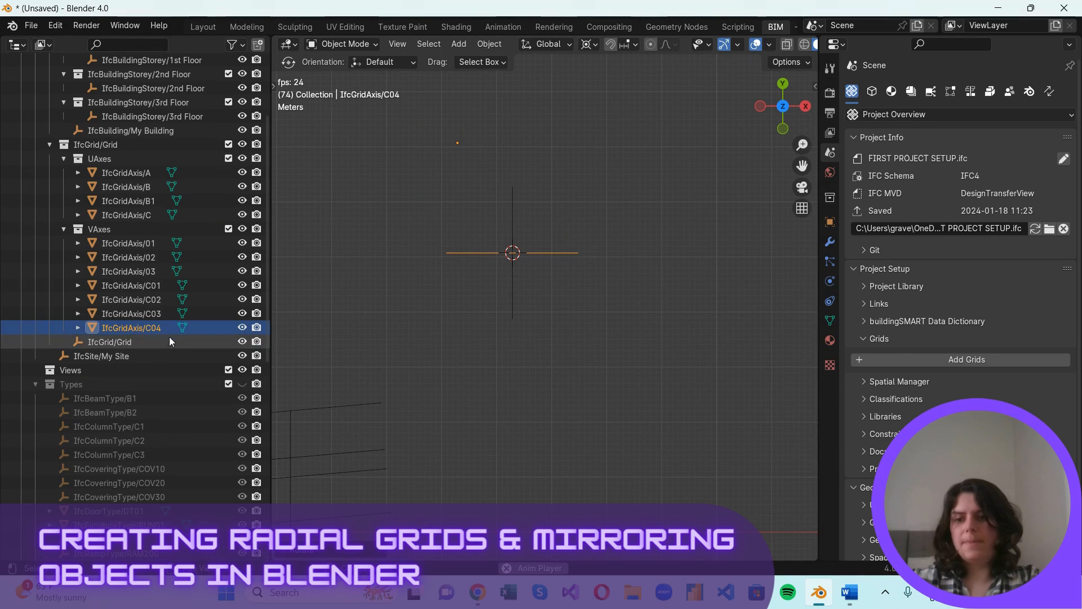
# Rotate grid axis C02 by 30° about the 3D cursor
pyautogui.click(157, 313)
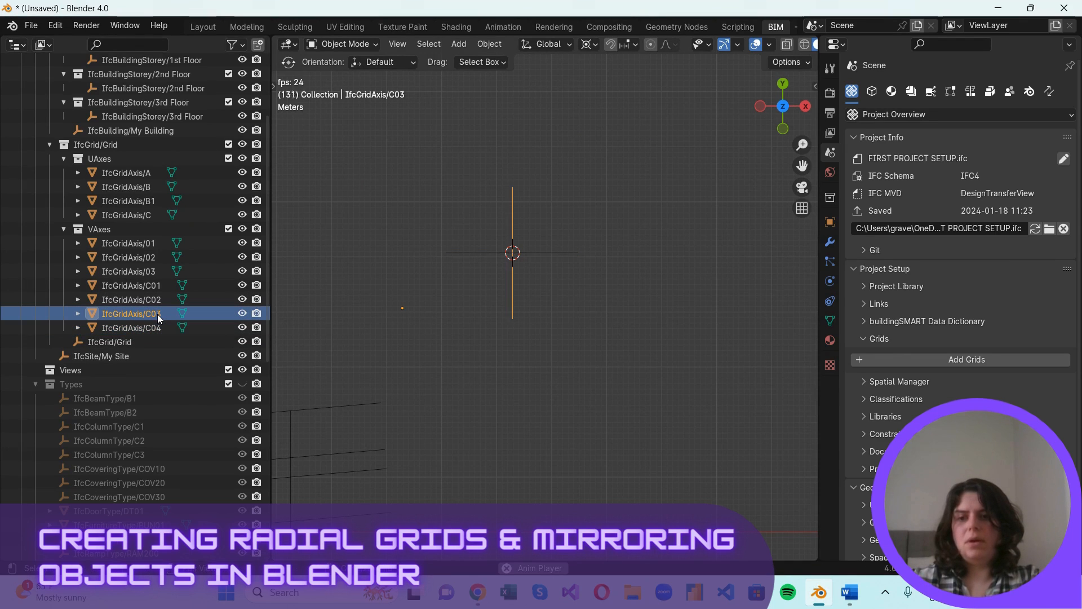
pyautogui.click(169, 304)
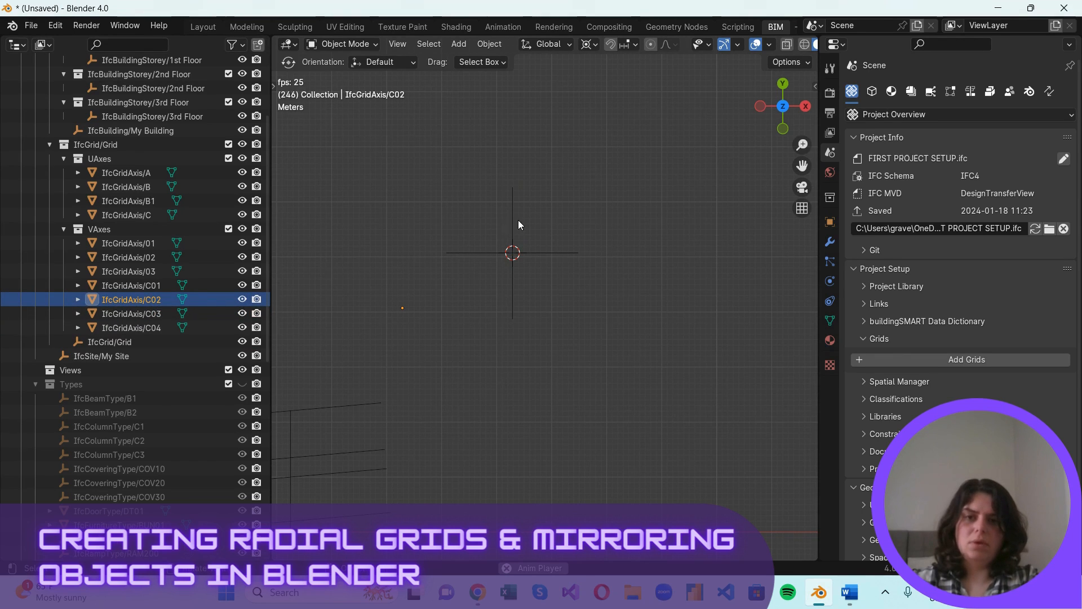
pyautogui.press('r')
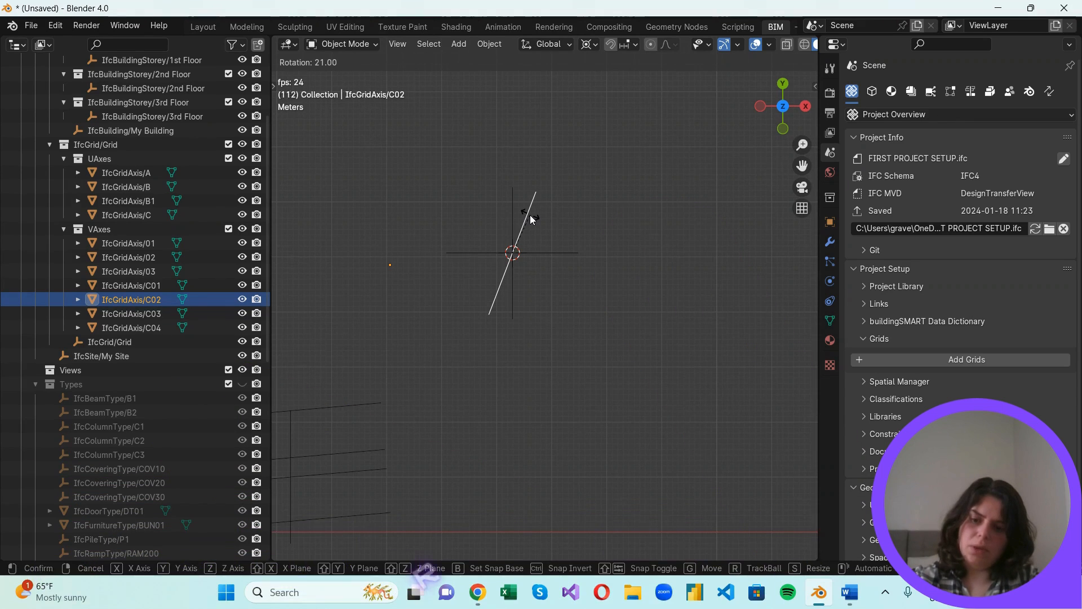
pyautogui.write('30')
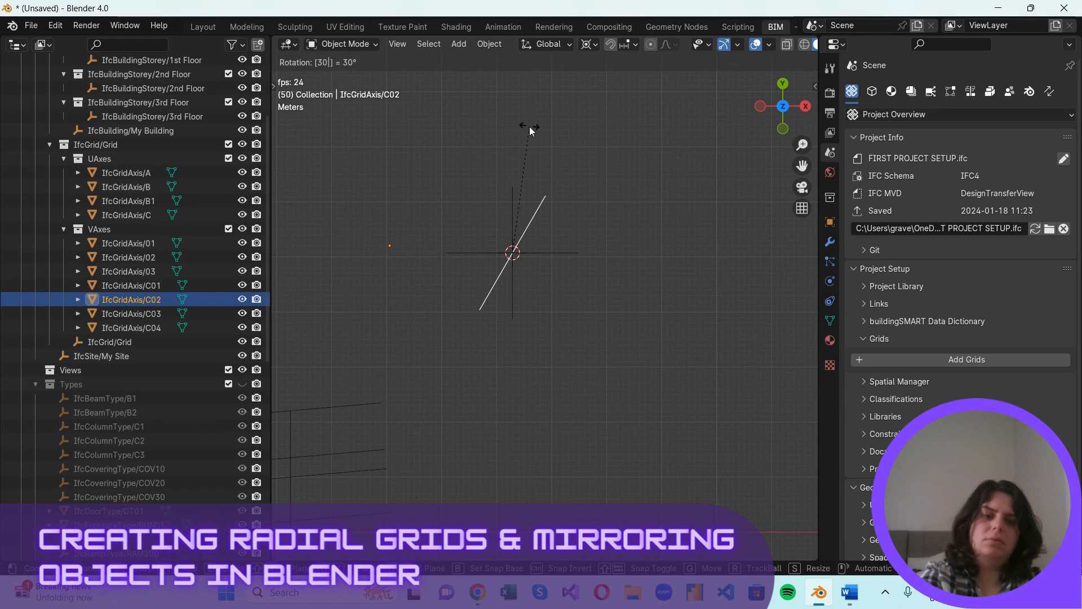
pyautogui.press('Return')
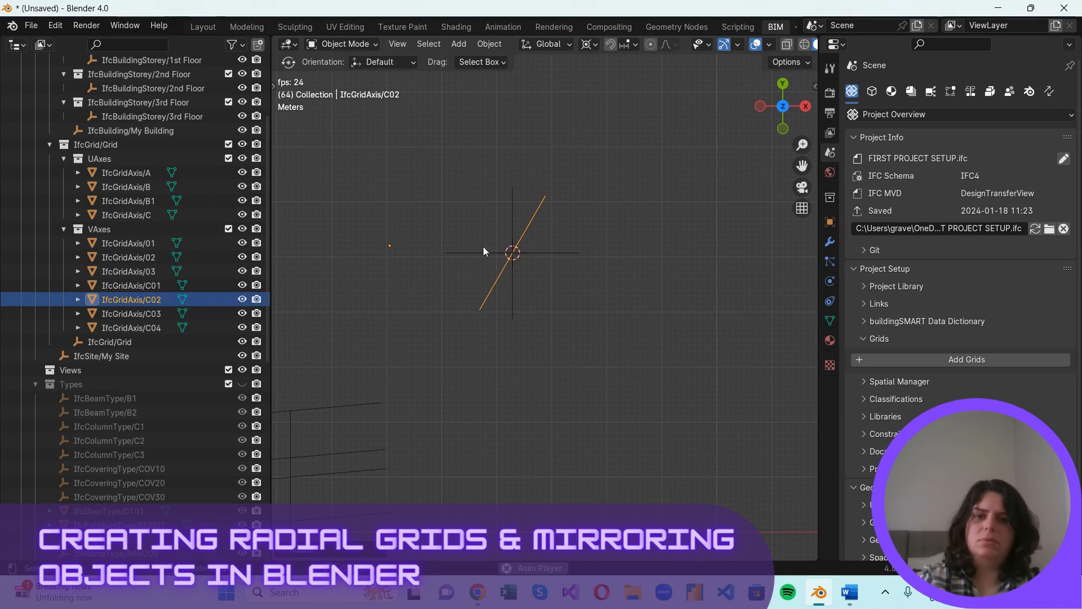
# Rotate grid axis C03 about the 3D cursor so it lies midway between axes C02 and C04
pyautogui.click(161, 314)
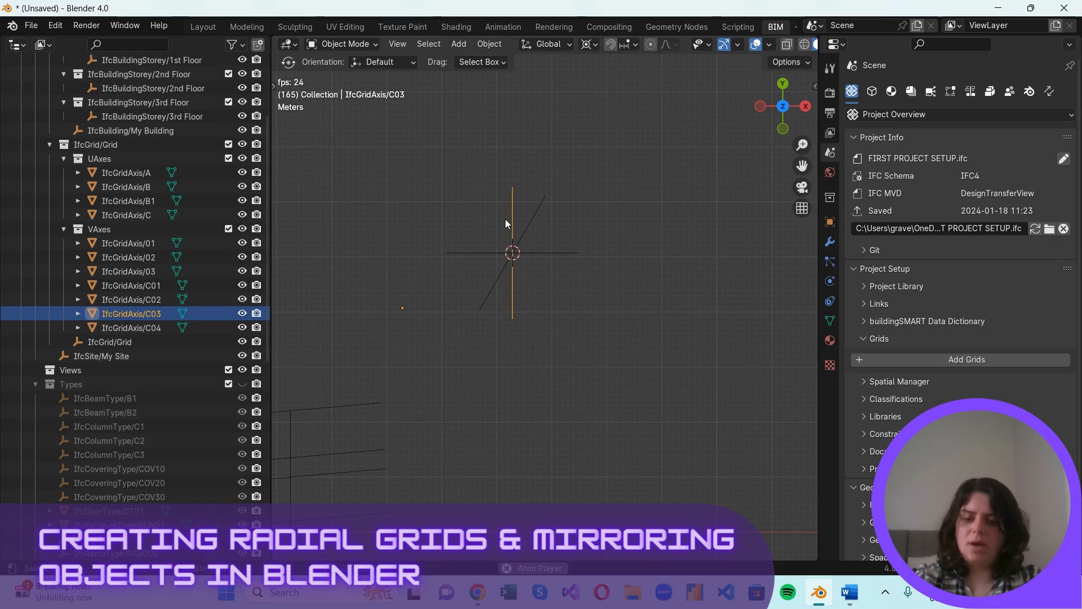
pyautogui.press('r')
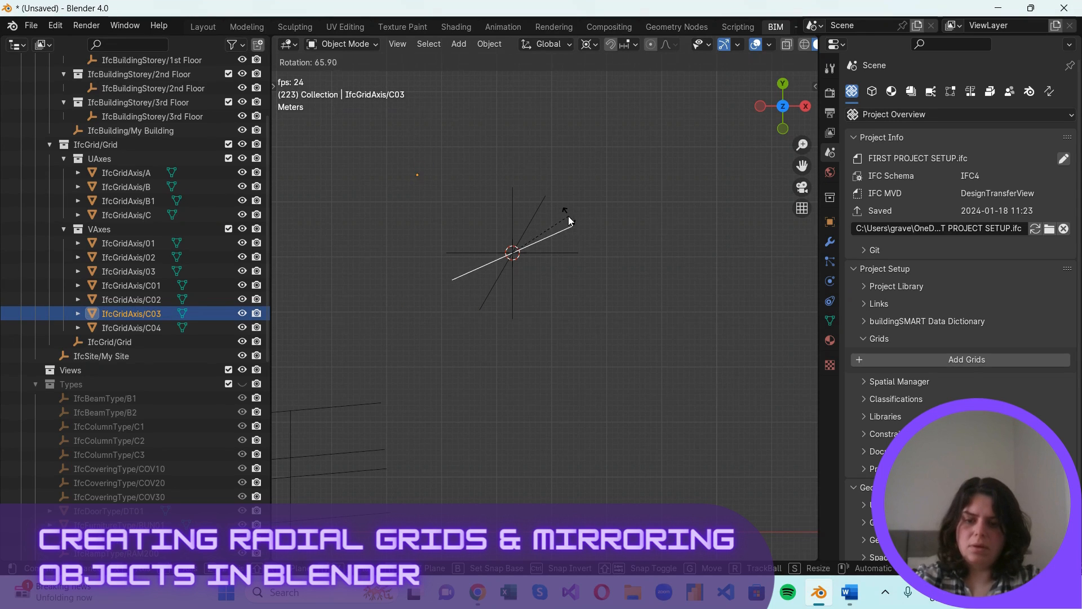
pyautogui.click(567, 220)
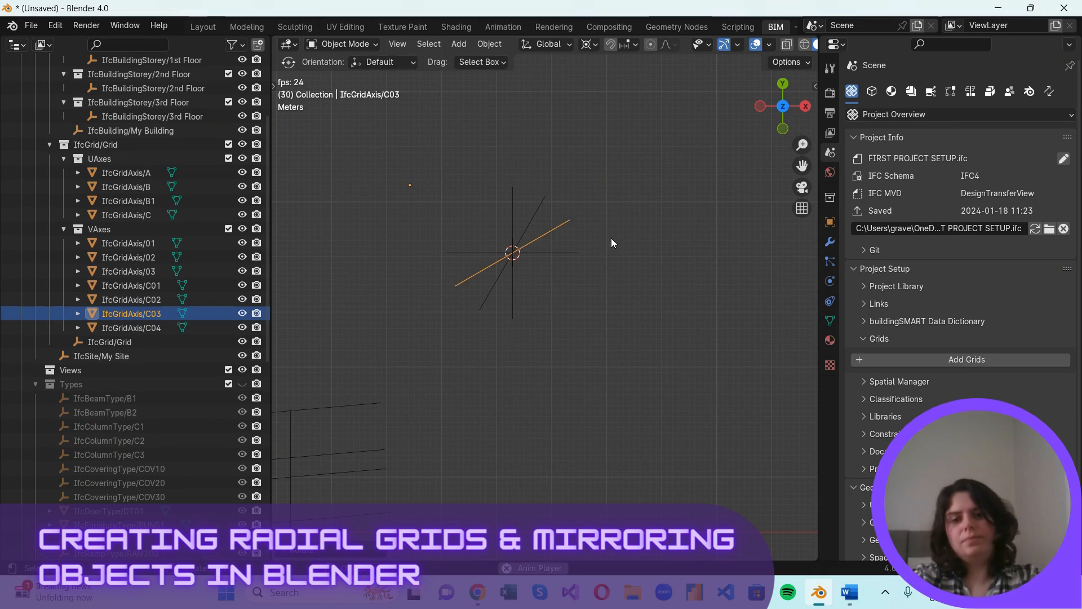
# Select the slanted grid axes C02 and C03 together, then copy and paste them among the VAxes
pyautogui.click(555, 237)
pyautogui.click(543, 235)
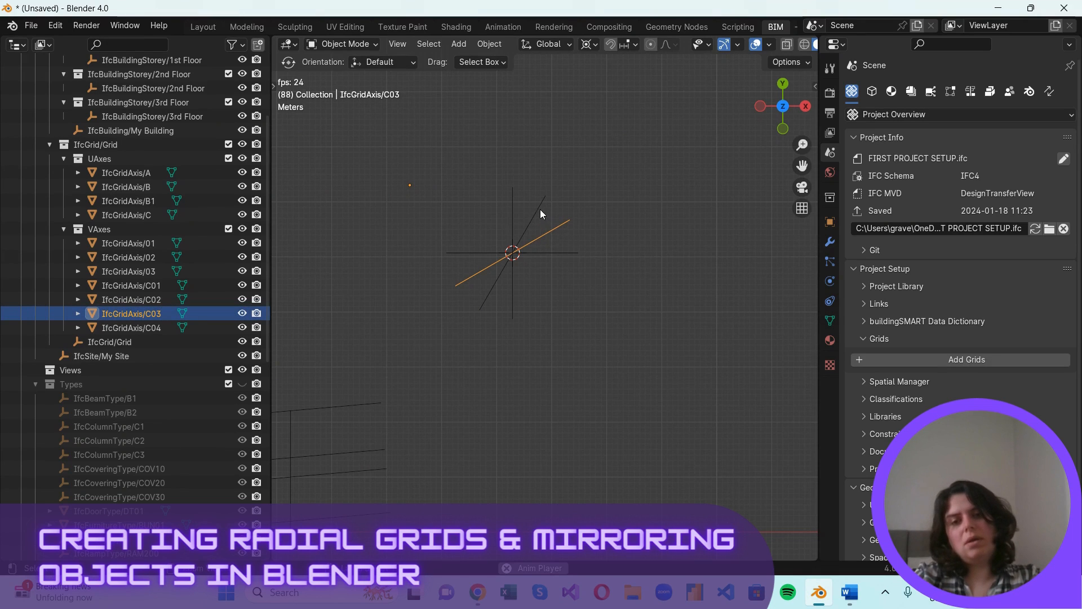
pyautogui.click(591, 174)
pyautogui.moveTo(568, 183); pyautogui.dragTo(528, 236)
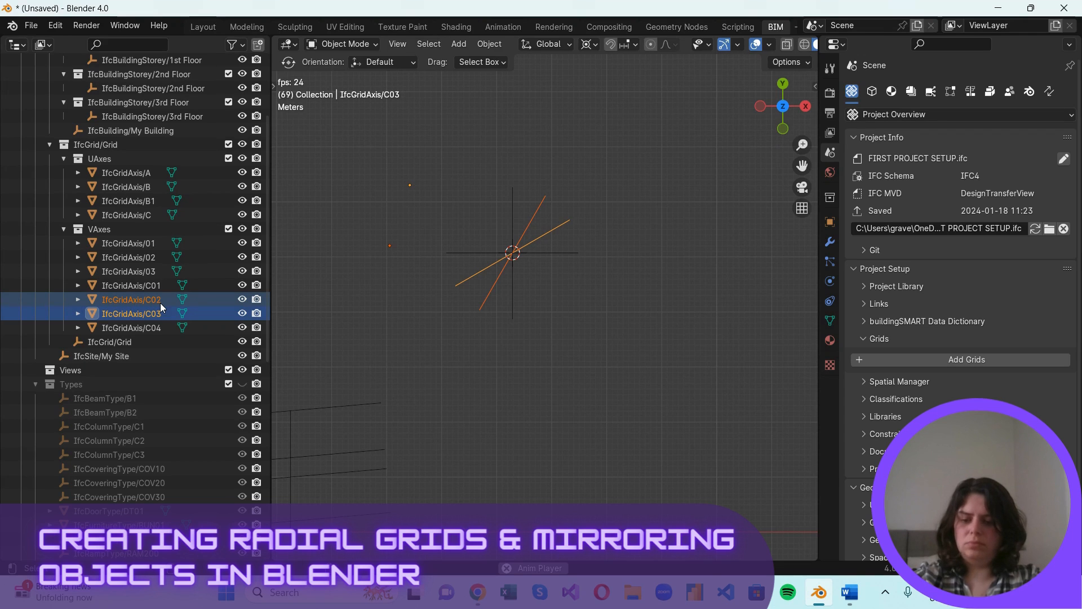
pyautogui.hotkey('ctrl', 'c')
pyautogui.hotkey('ctrl', 'v')
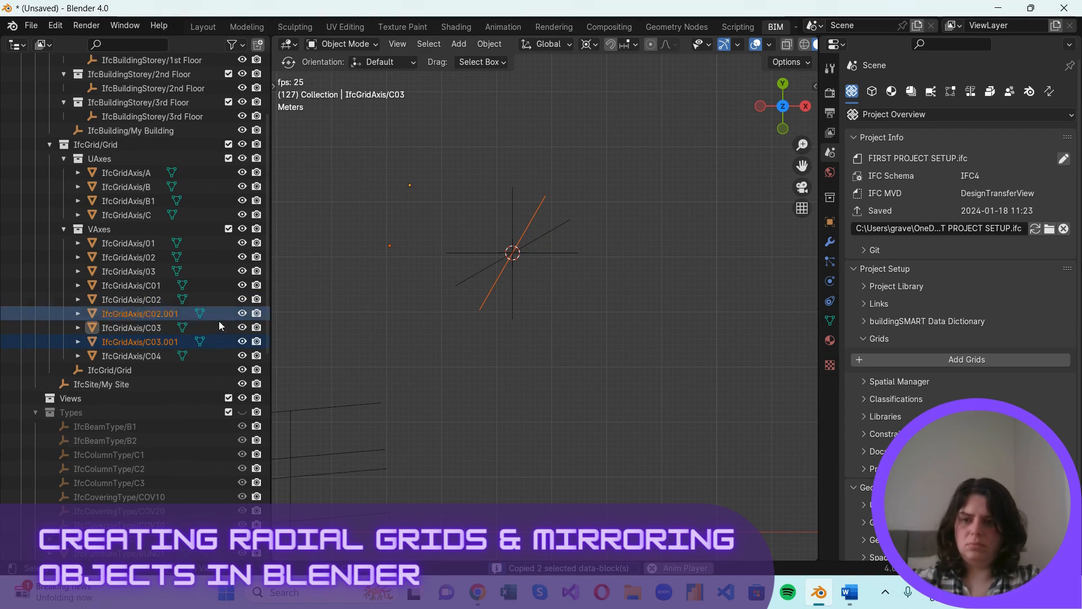
# Mirror the duplicated grid axes C02.001 and C03.001 along the global X axis about the 3D cursor
pyautogui.click(170, 314)
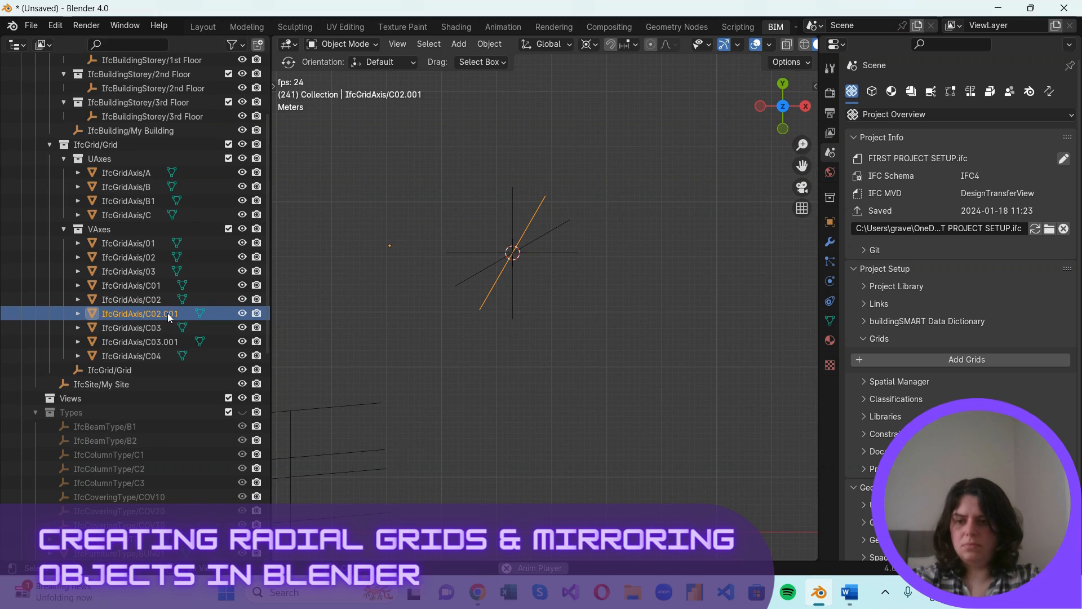
pyautogui.keyDown('ctrl'); pyautogui.click(169, 341); pyautogui.keyUp('ctrl')
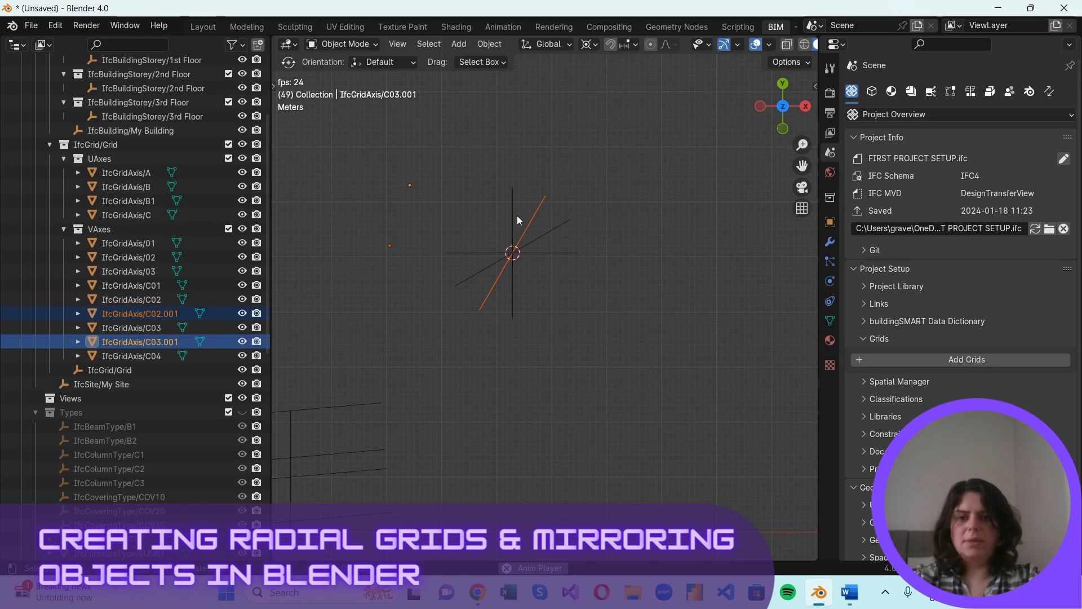
pyautogui.hotkey('ctrl', 'm')
pyautogui.press('x')
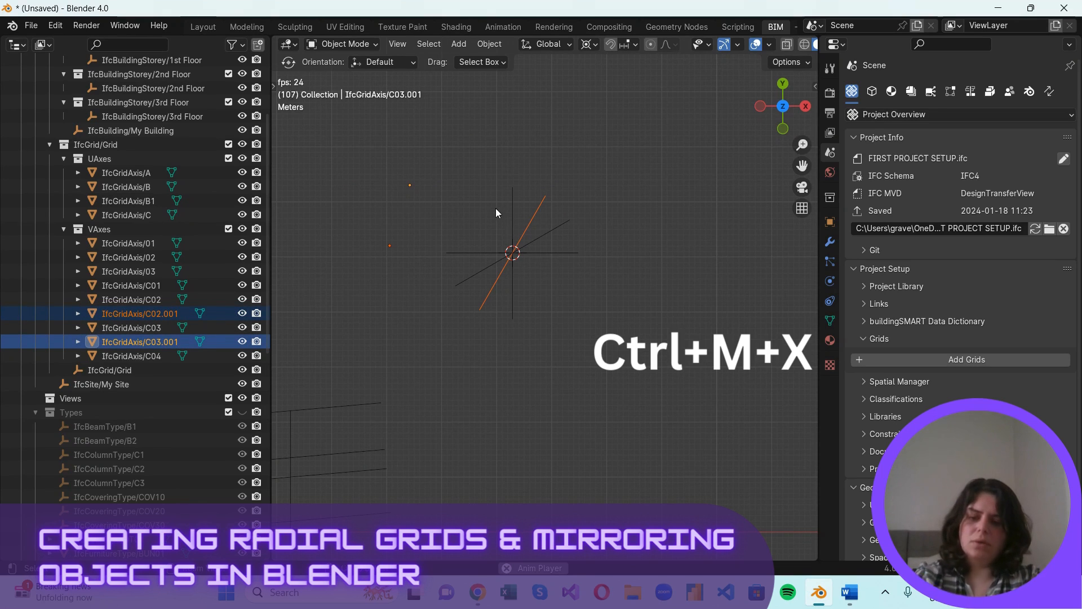
pyautogui.hotkey('ctrl', 'm')
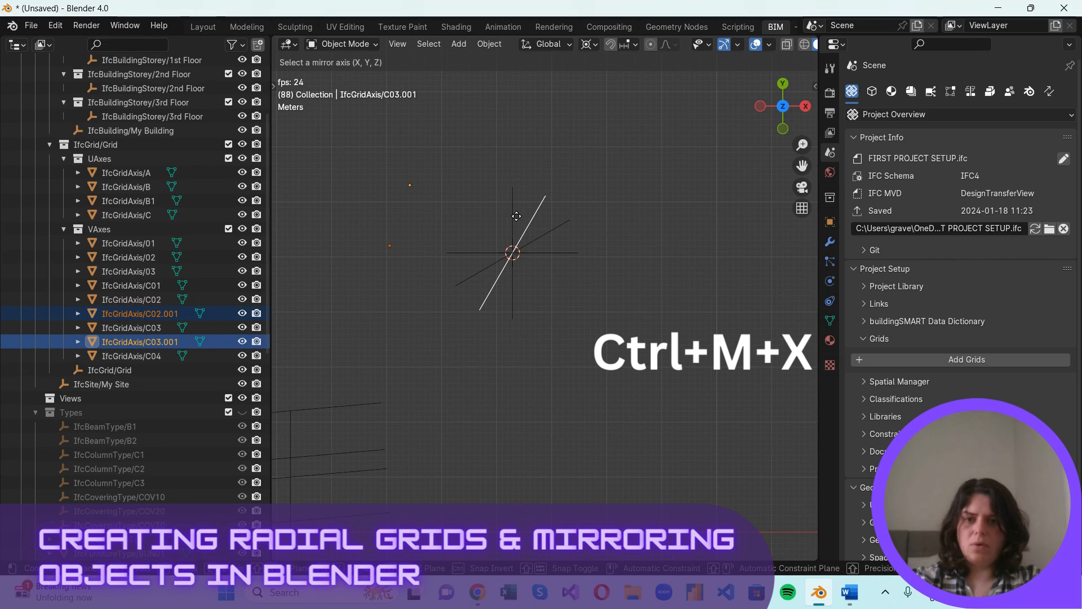
pyautogui.press('x')
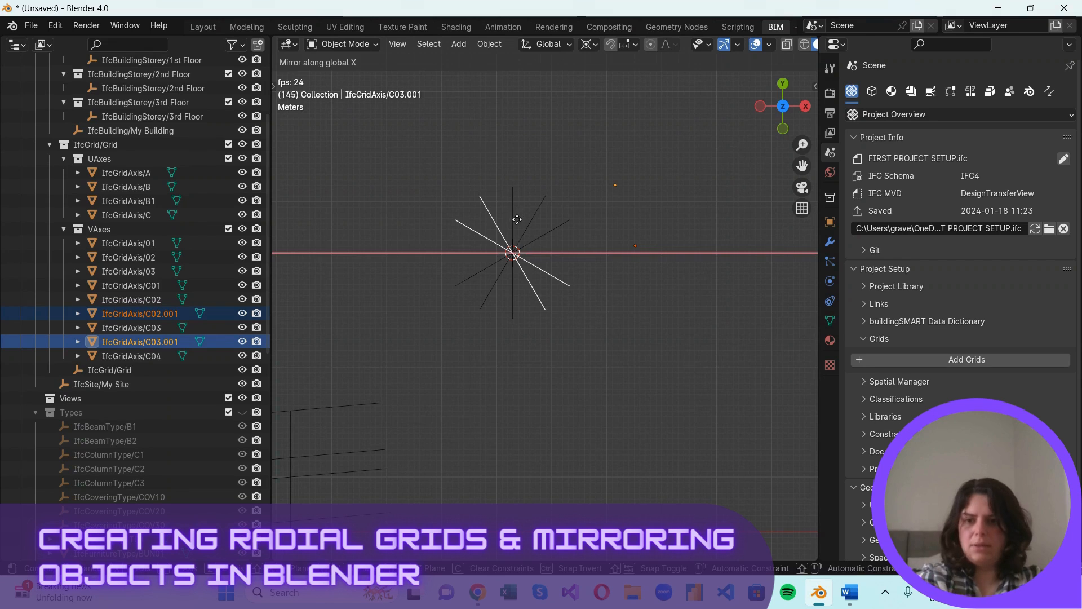
pyautogui.click(517, 219)
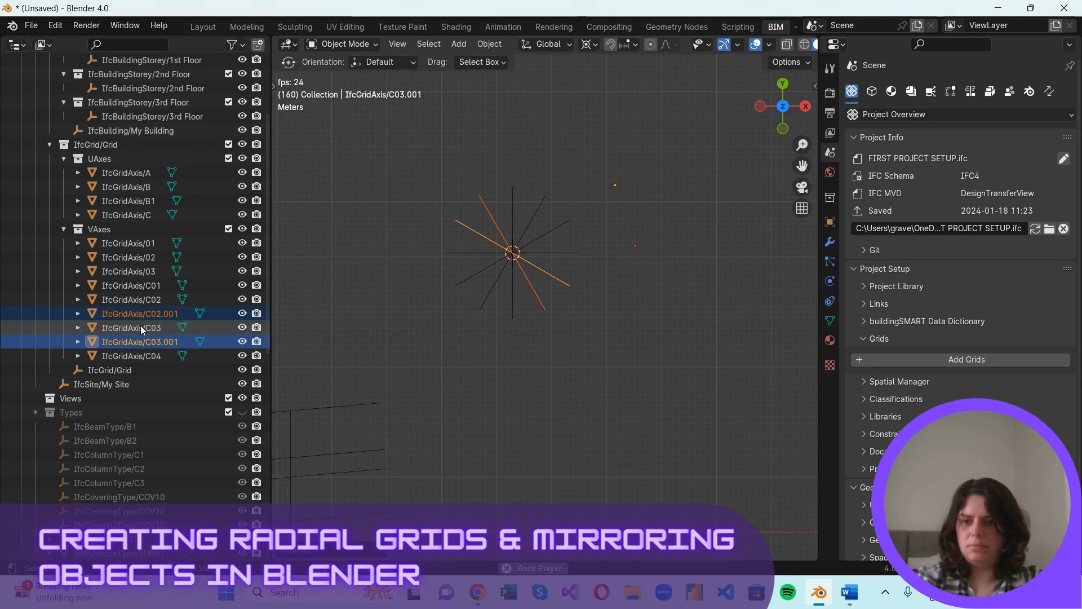
# Rename the mirrored grid axis C02.001 as IfcGridAxis/C04
pyautogui.click(177, 312)
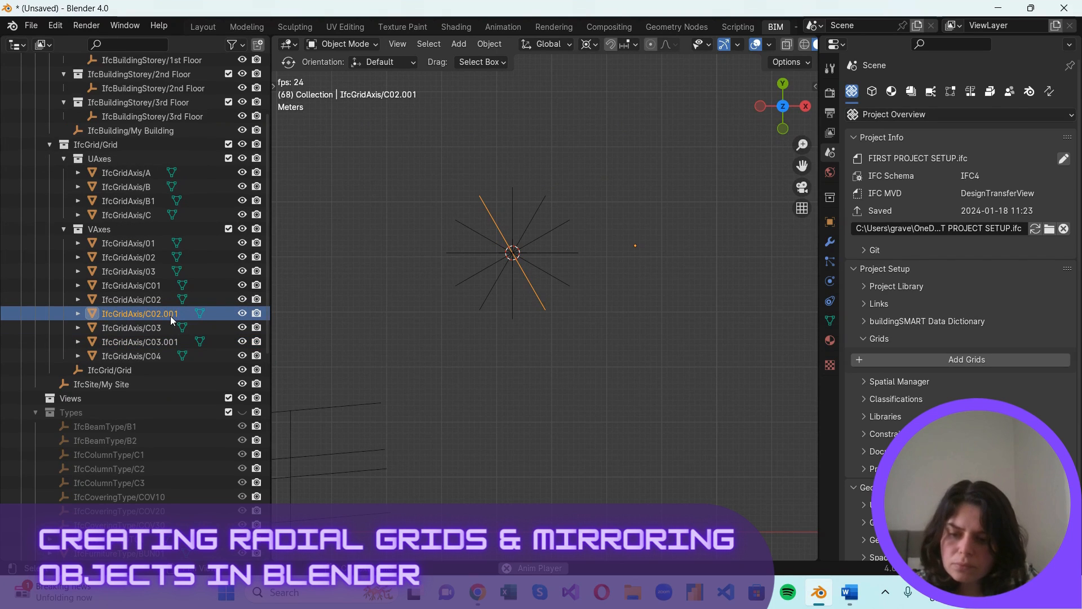
pyautogui.doubleClick(165, 314)
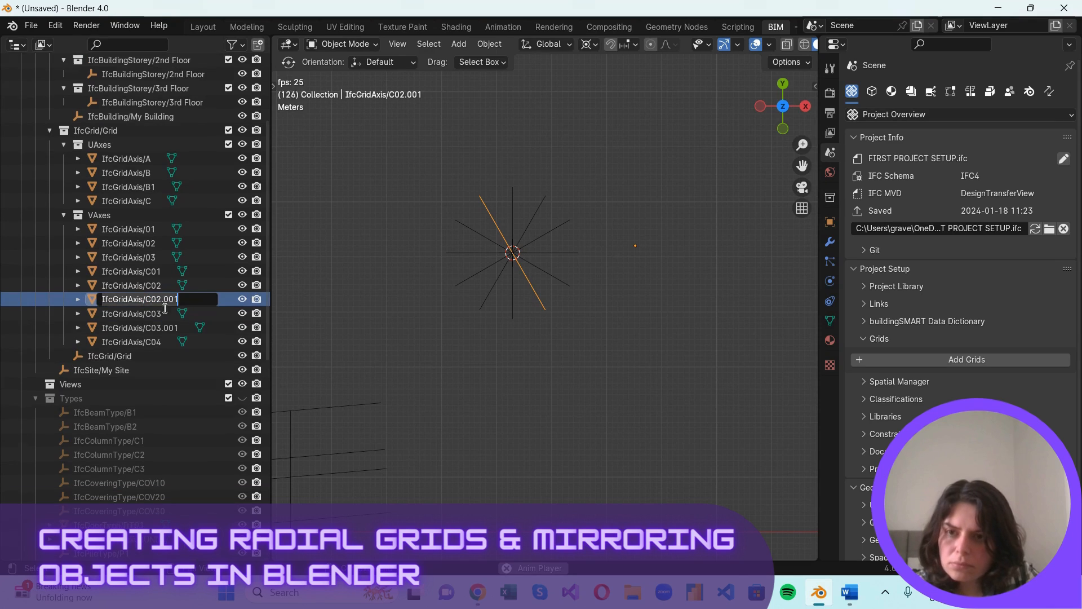
pyautogui.moveTo(185, 300); pyautogui.dragTo(150, 306)
pyautogui.click(157, 303)
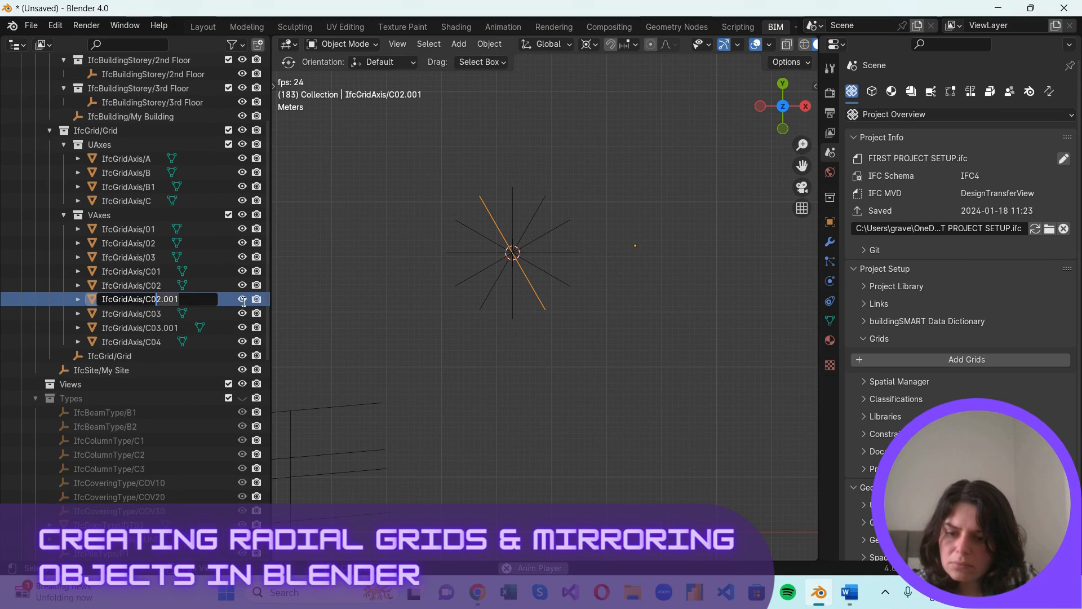
pyautogui.press('Delete')
pyautogui.write('4')
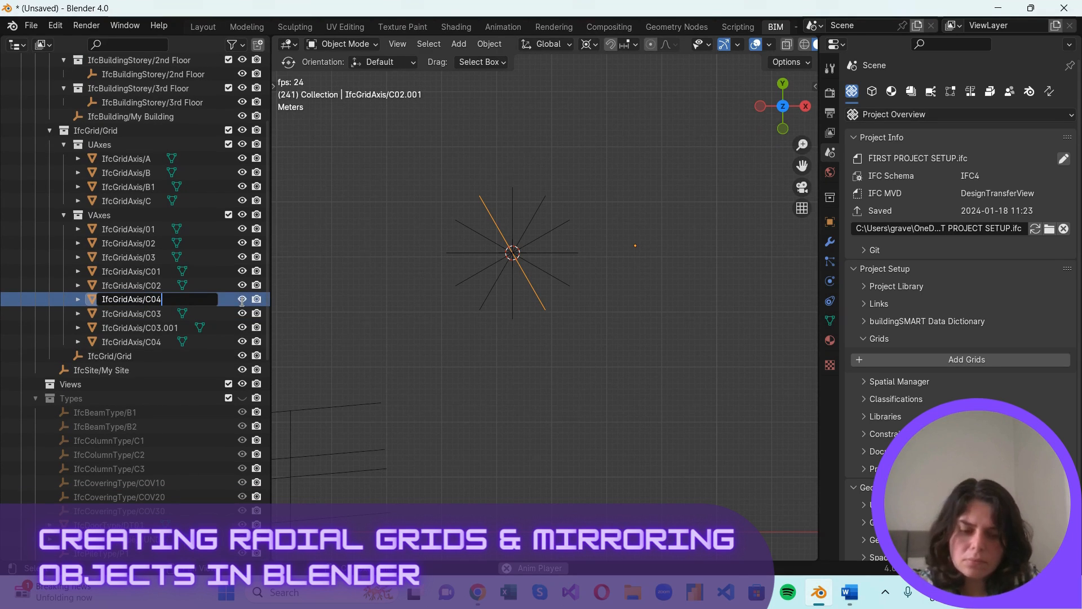
pyautogui.press('Return')
# Rename the mirrored grid axis C03.001 as IfcGridAxis/C05
pyautogui.click(214, 313)
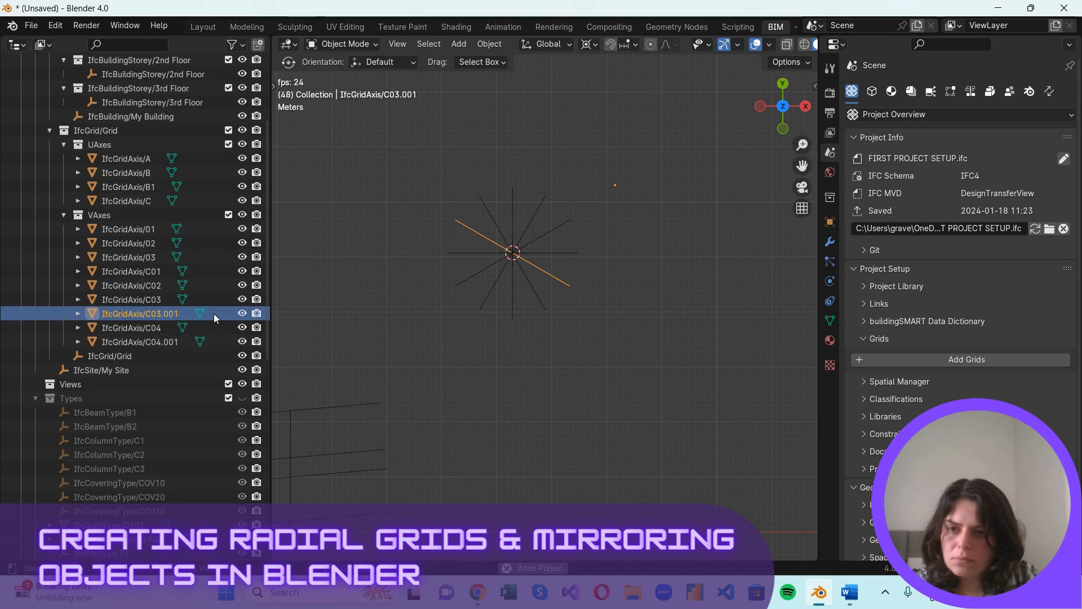
pyautogui.scroll(-1, 214, 313)
pyautogui.doubleClick(217, 300)
pyautogui.click(157, 303)
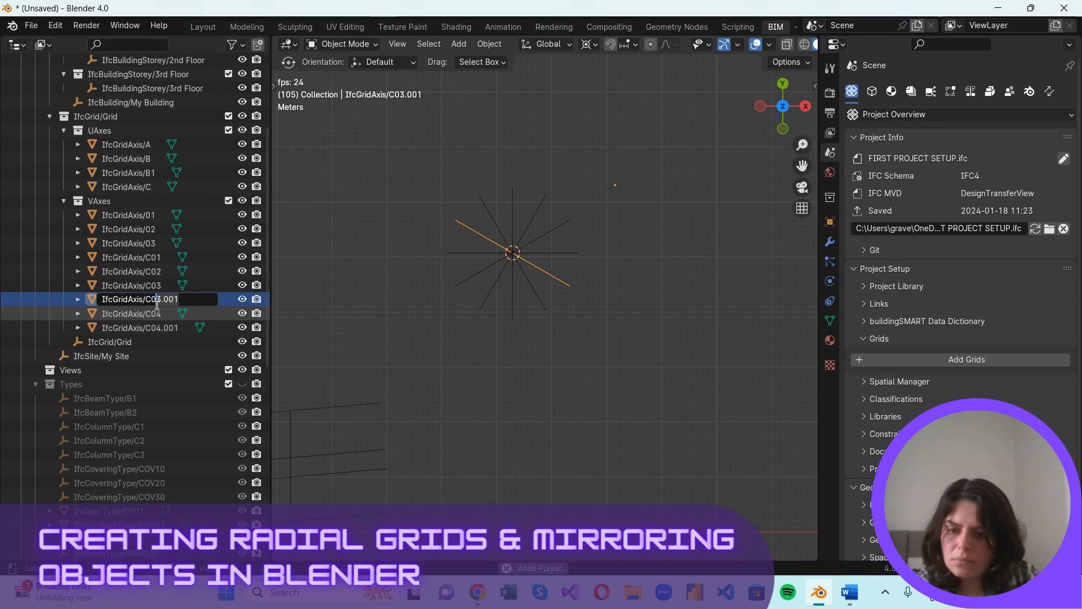
pyautogui.press('Delete')
pyautogui.press('Delete')
pyautogui.press('Delete')
pyautogui.press('Delete')
pyautogui.press('Delete')
pyautogui.write('5')
pyautogui.press('Return')
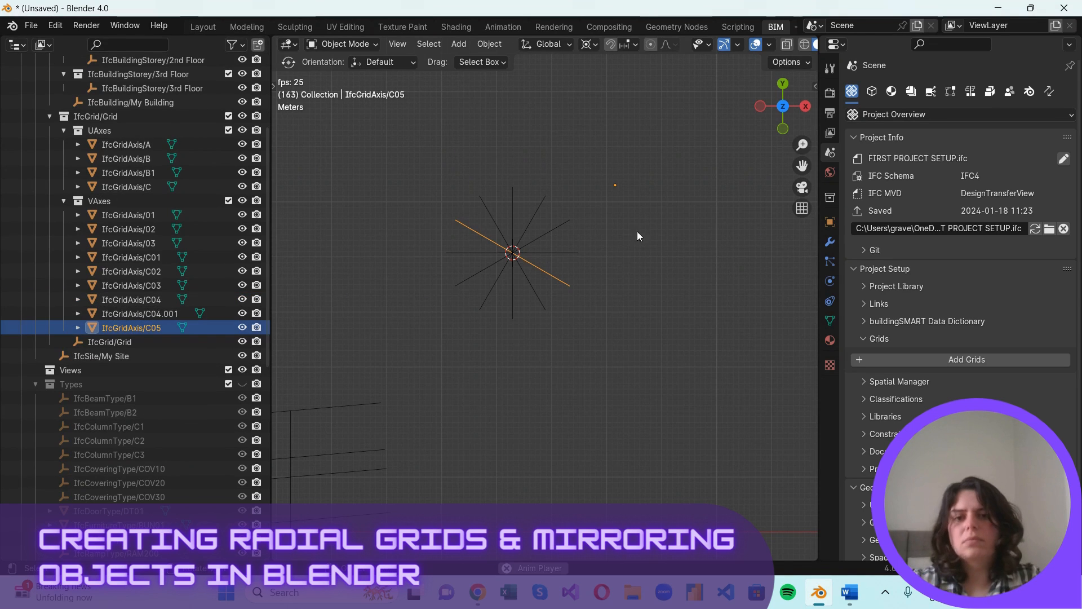
pyautogui.scroll(-3, 573, 205)
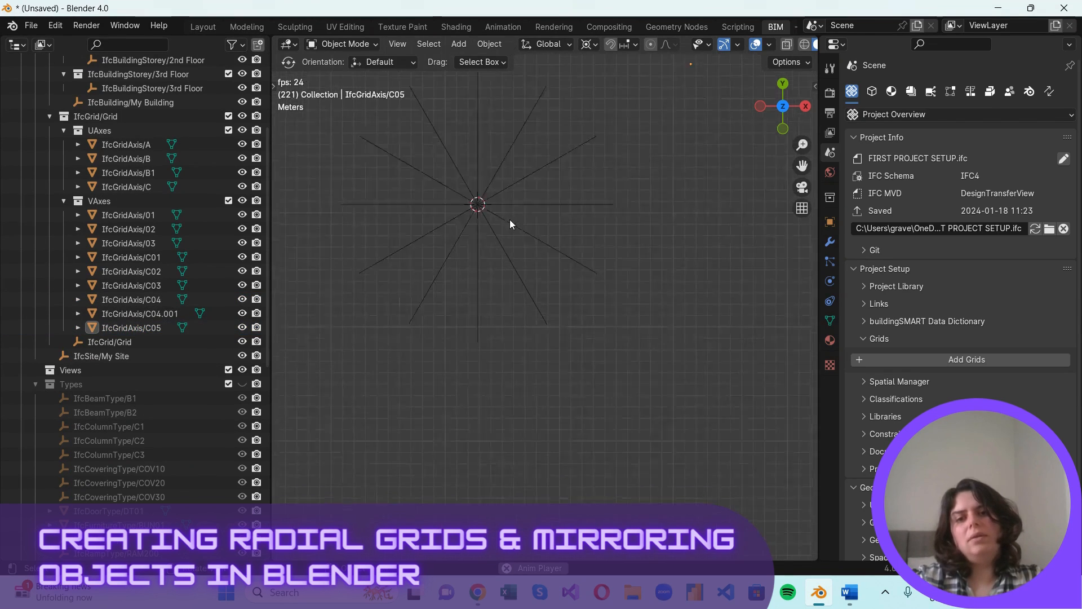
pyautogui.scroll(2, 509, 243)
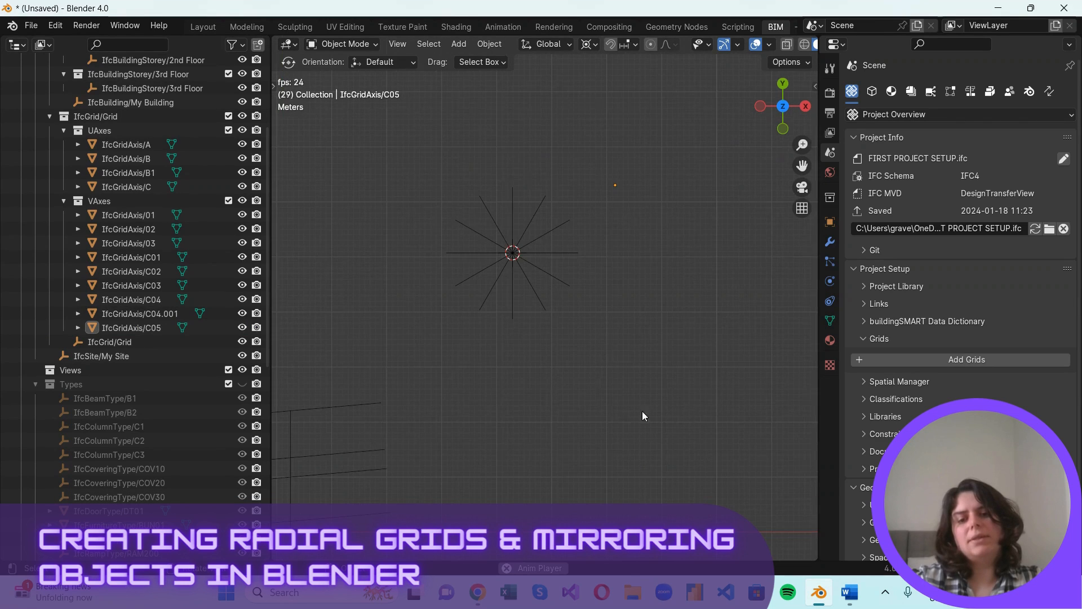
pyautogui.scroll(-3, 641, 415)
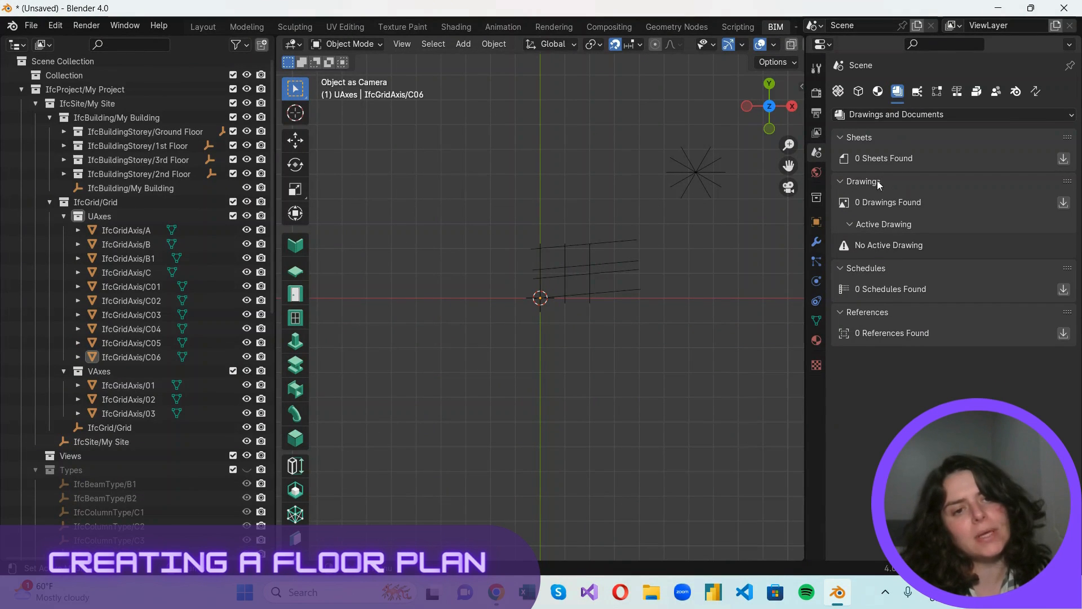
# Enable drawing editing and add a drawing with target view Plan and location hint 1st Floor
pyautogui.click(1063, 202)
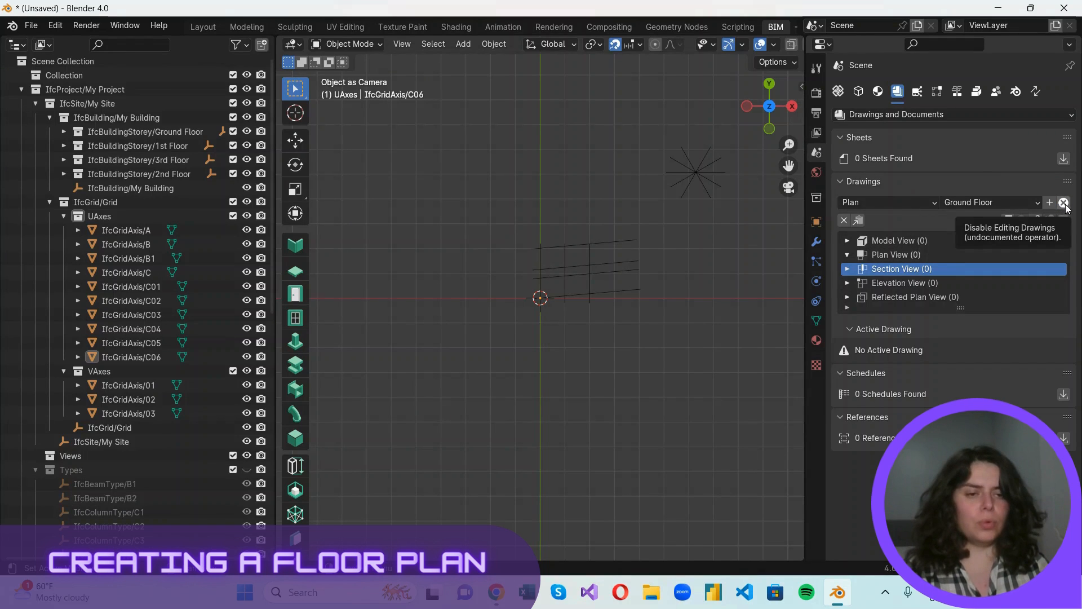
pyautogui.click(919, 205)
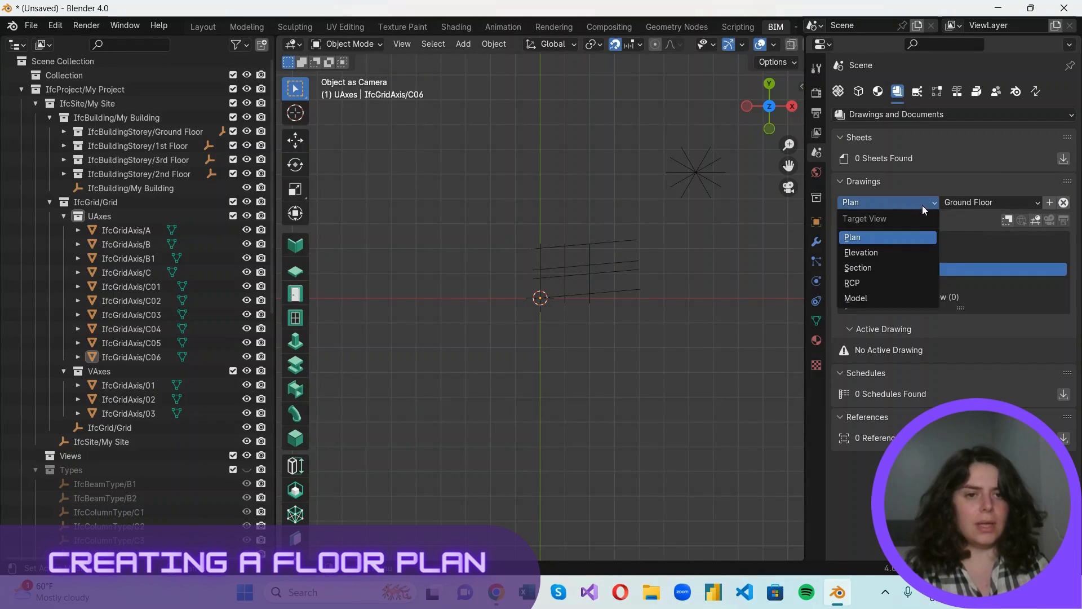
pyautogui.click(881, 240)
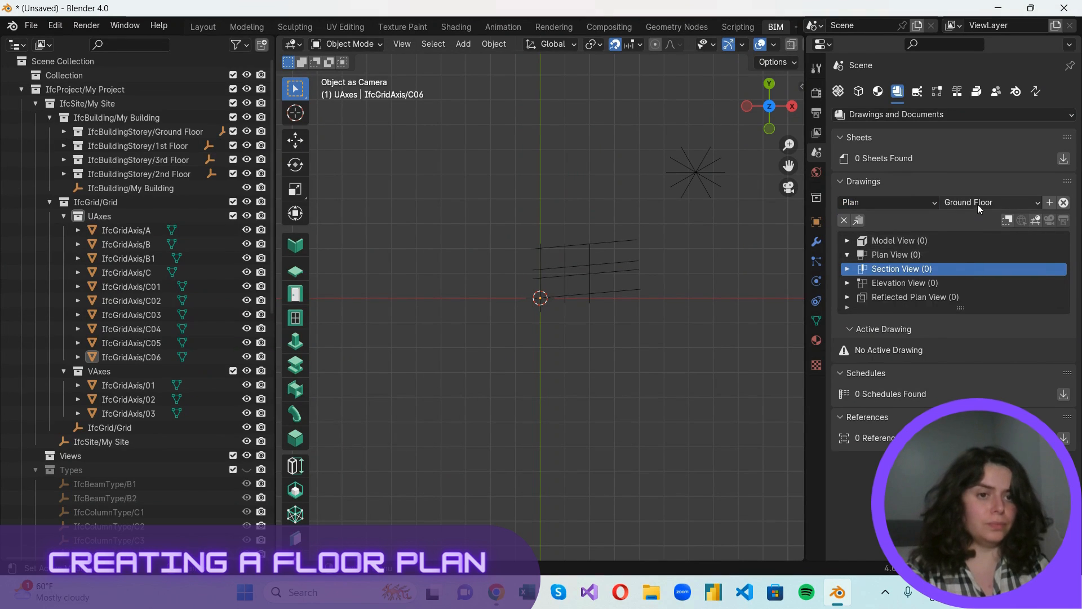
pyautogui.click(977, 206)
pyautogui.click(965, 266)
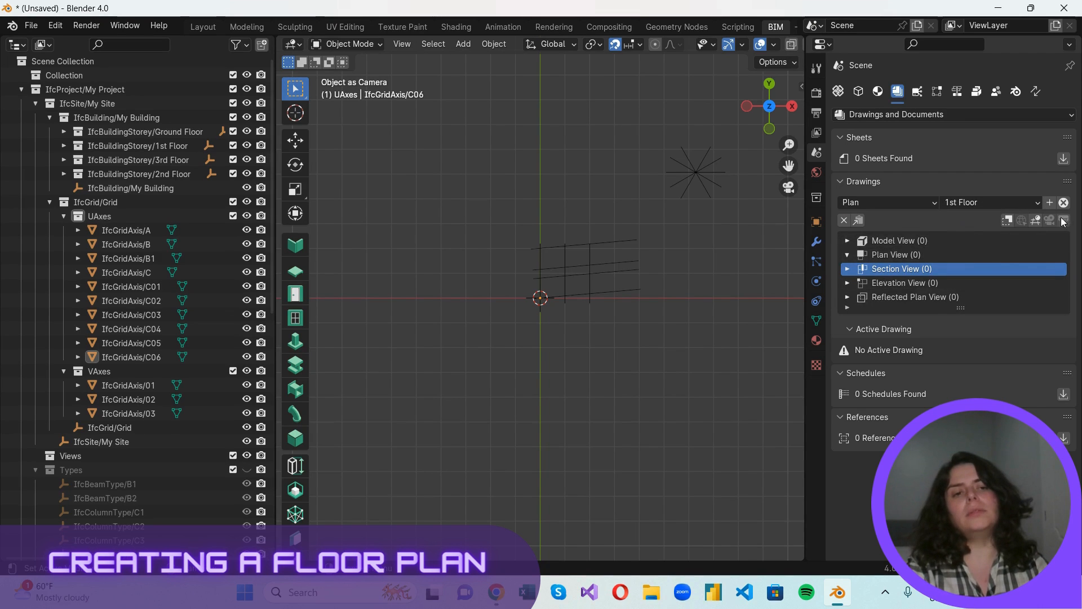
pyautogui.click(1050, 203)
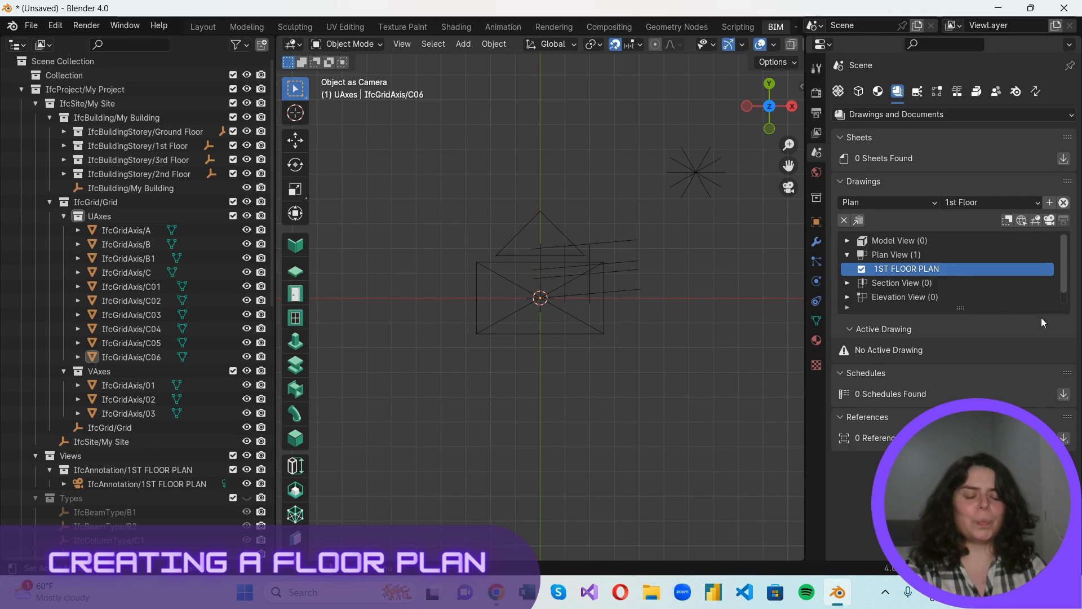
# Snap the 3D cursor to the centre of the radial grid using the edge of axis C06
pyautogui.click(600, 266)
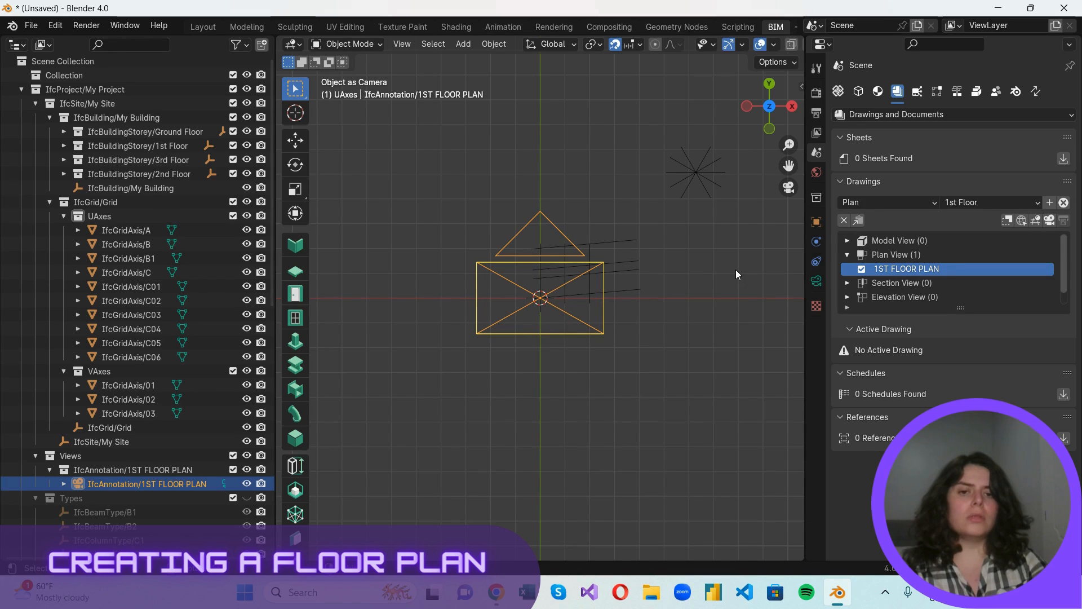
pyautogui.click(716, 258)
pyautogui.click(700, 178)
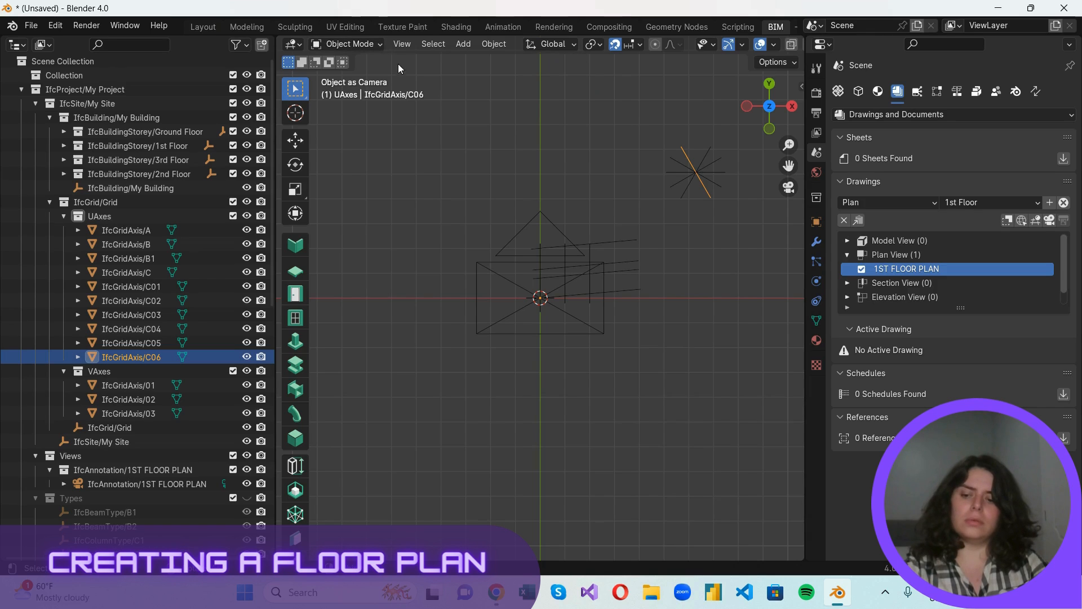
pyautogui.press('Tab')
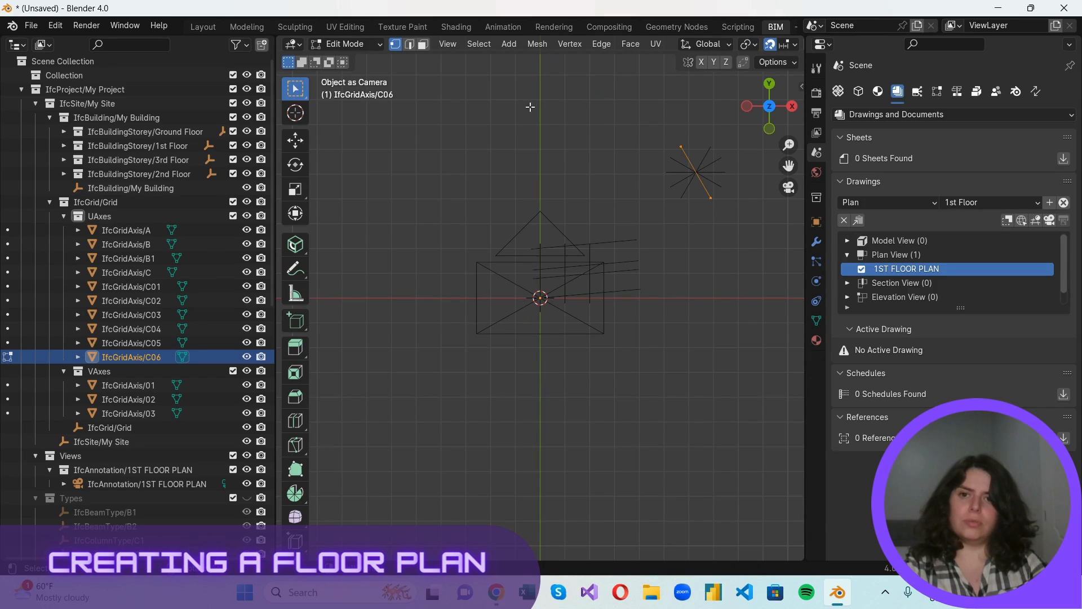
pyautogui.press('2')
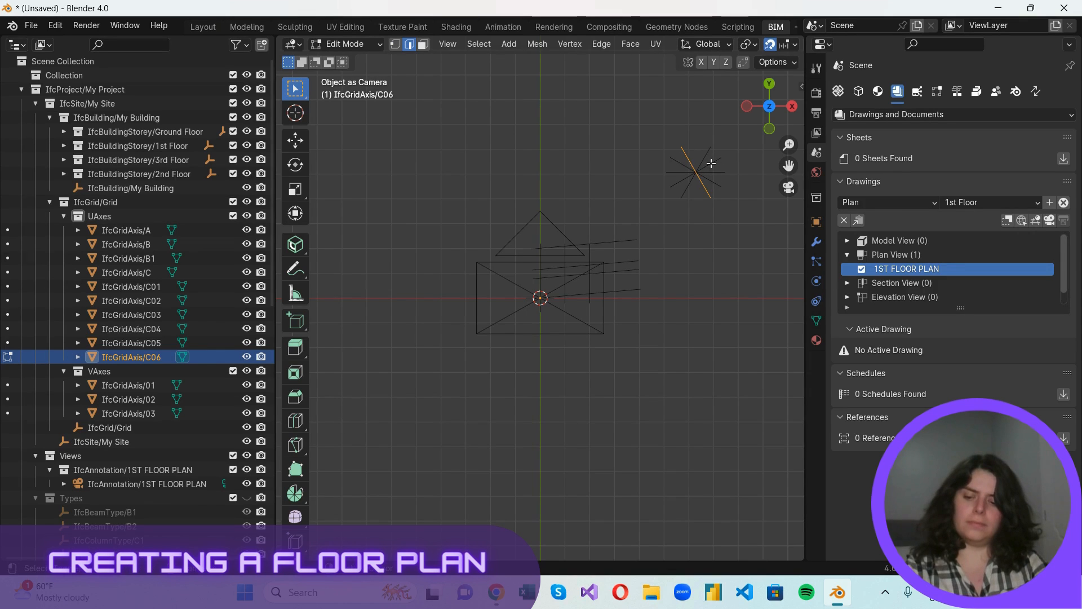
pyautogui.hotkey('shift', 's')
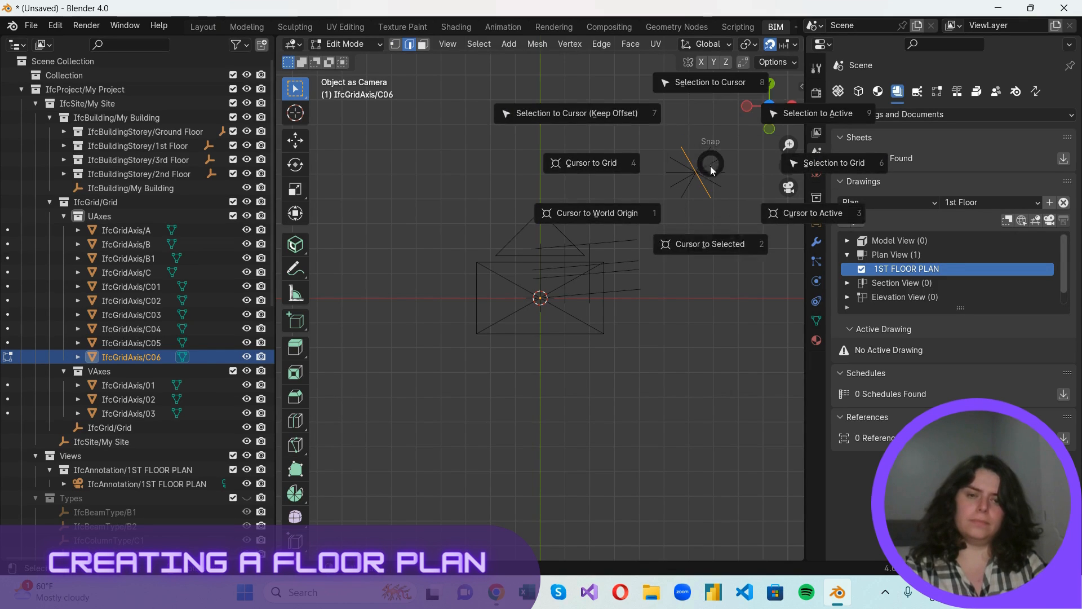
pyautogui.click(719, 248)
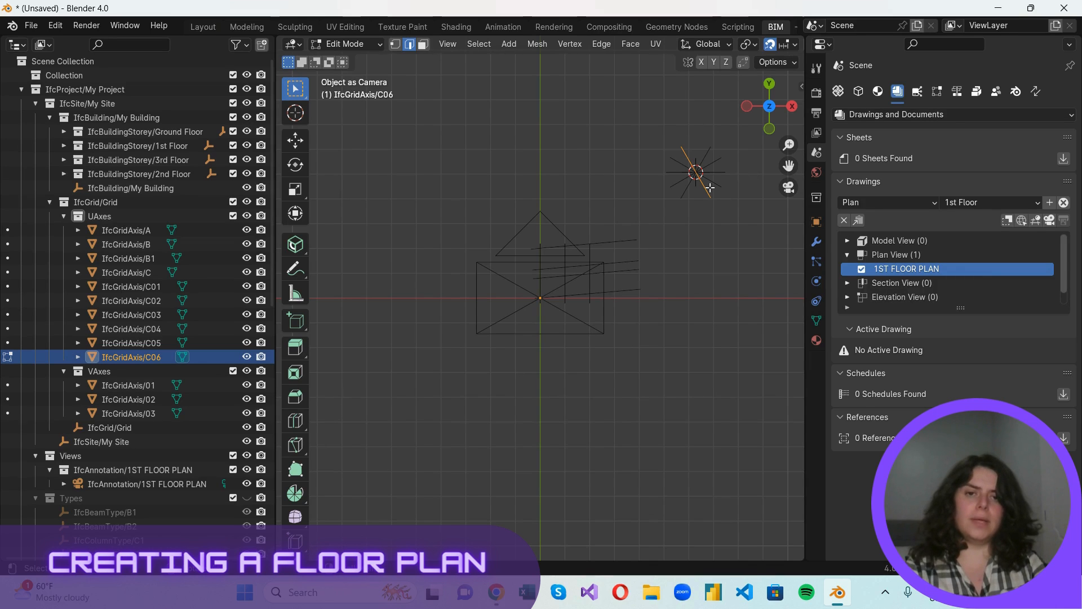
pyautogui.press('Tab')
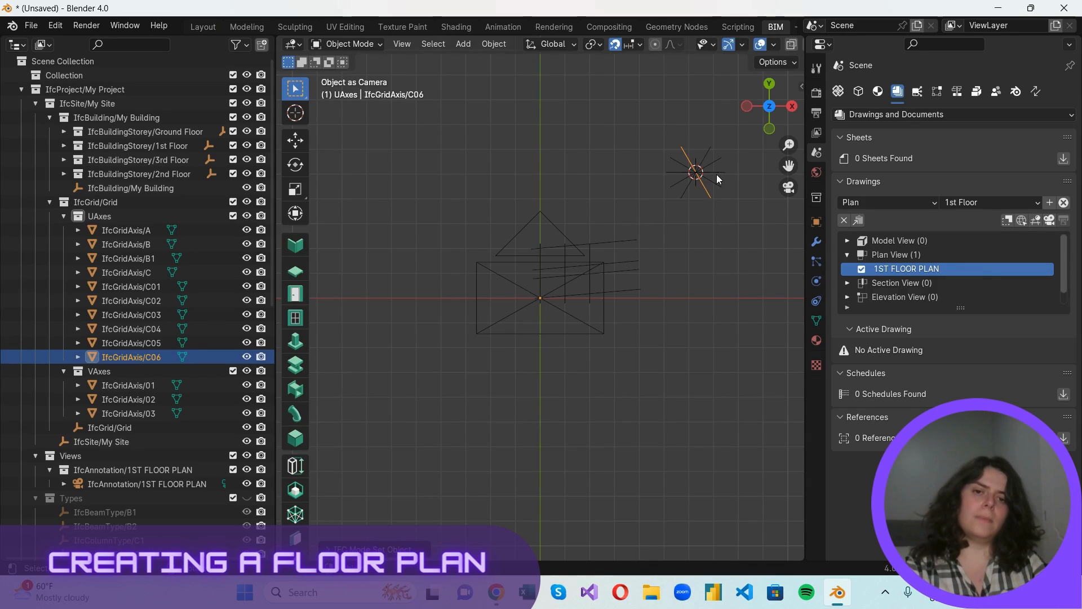
# Add a plan drawing for the Ground Floor at the 3D cursor, then clear the selection
pyautogui.click(1001, 201)
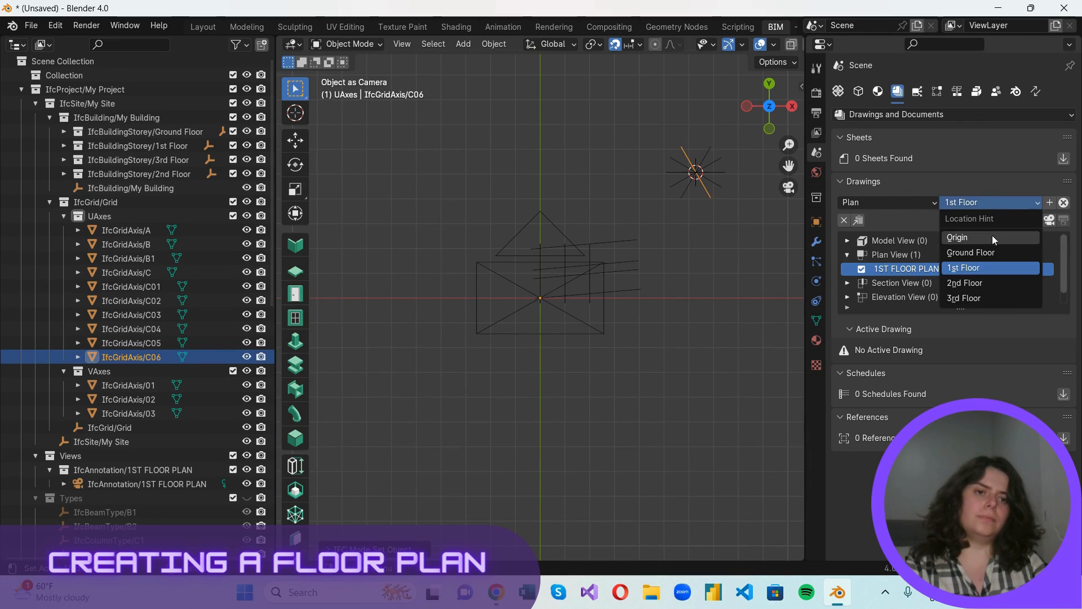
pyautogui.click(996, 248)
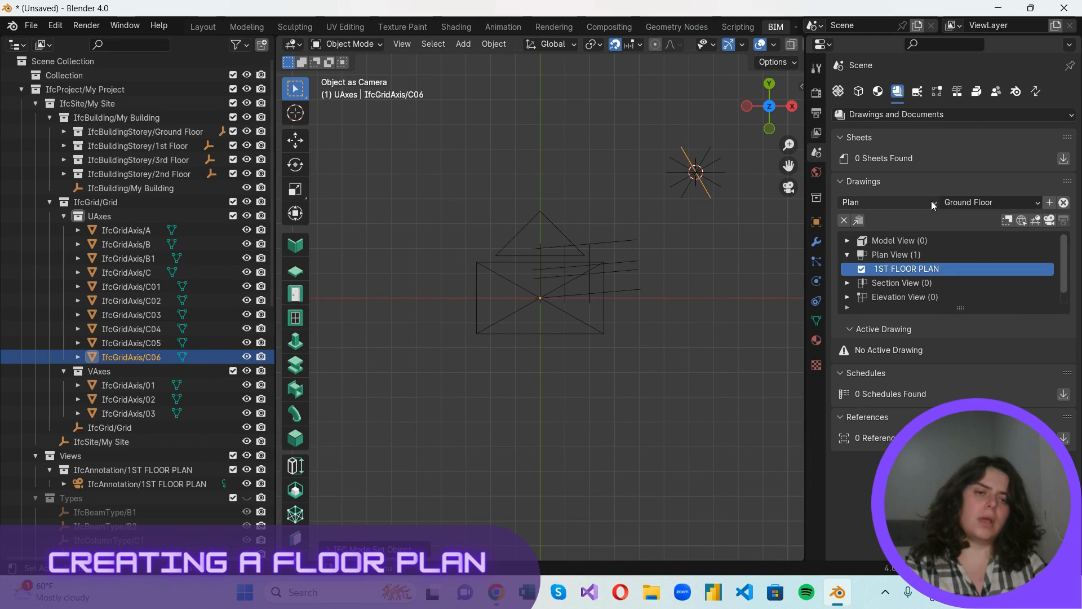
pyautogui.click(1049, 202)
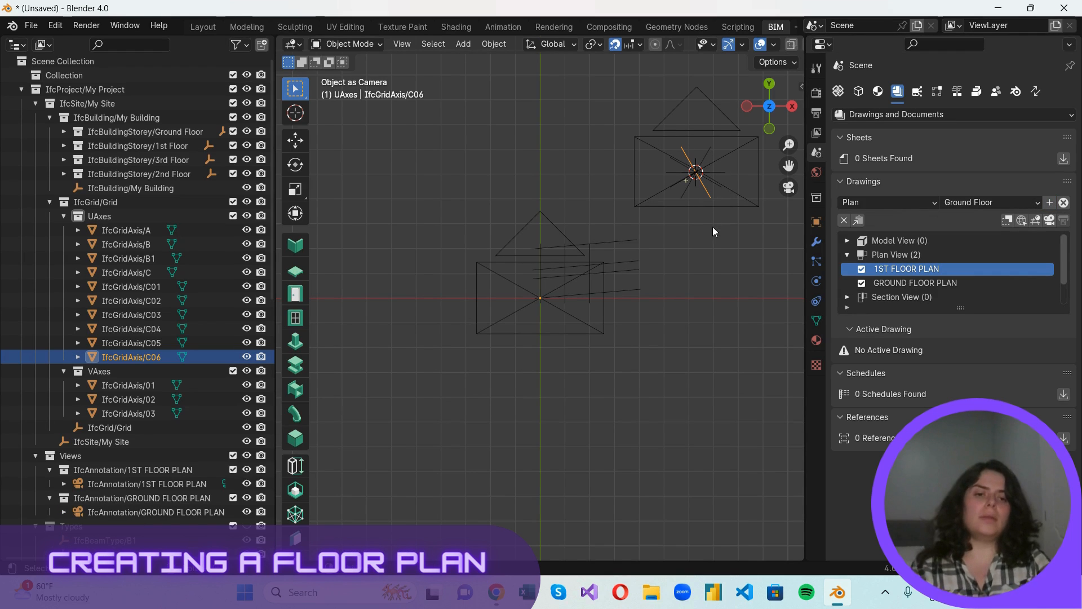
pyautogui.click(705, 253)
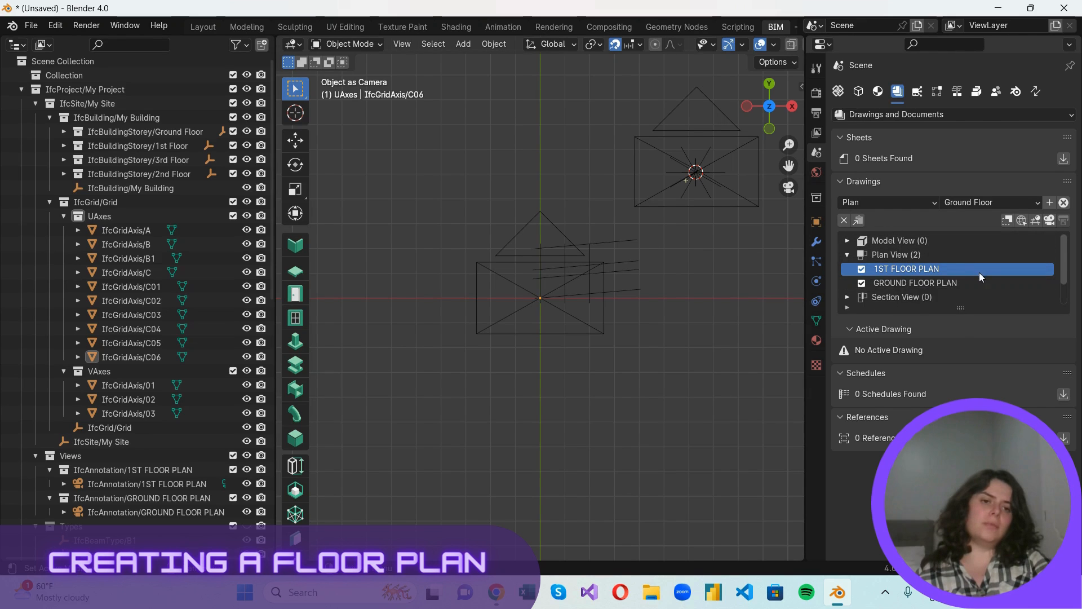
# Activate the 1ST FLOOR PLAN drawing and enlarge the width and height of its camera view
pyautogui.click(1050, 221)
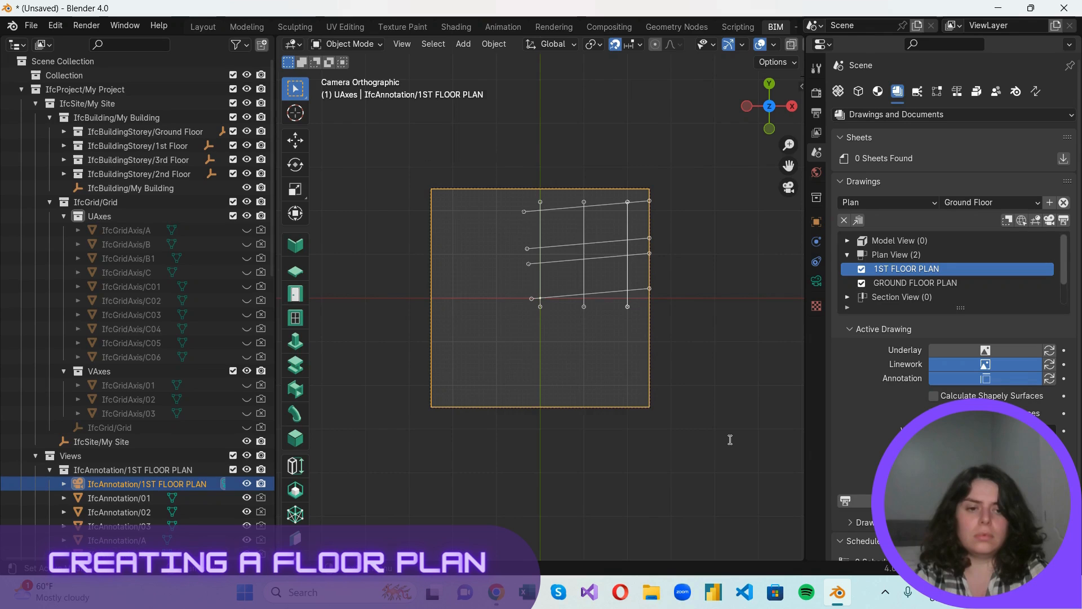
pyautogui.press('Return')
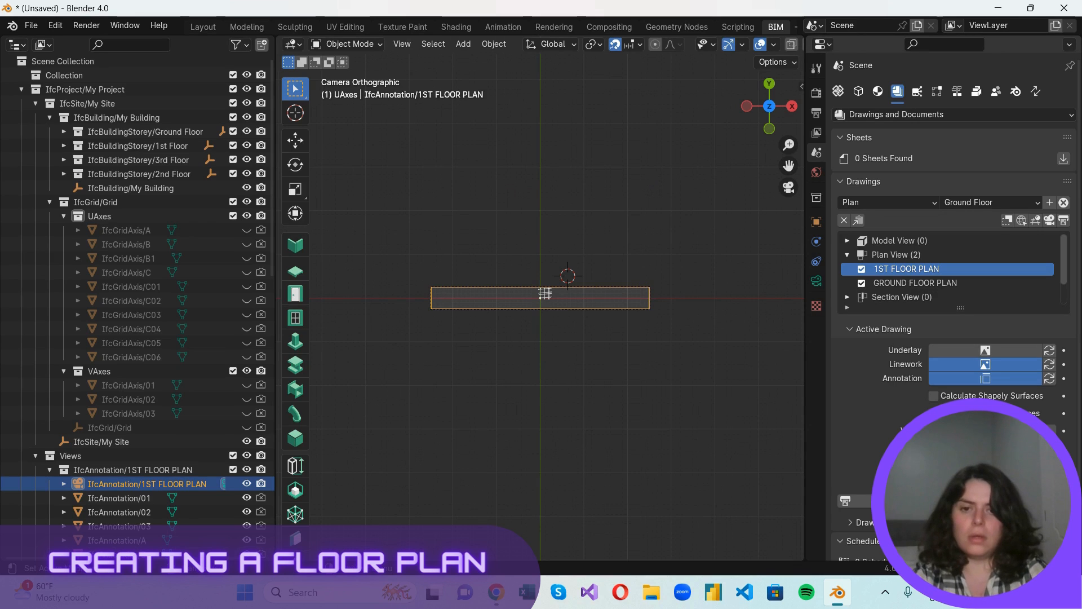
pyautogui.press('Return')
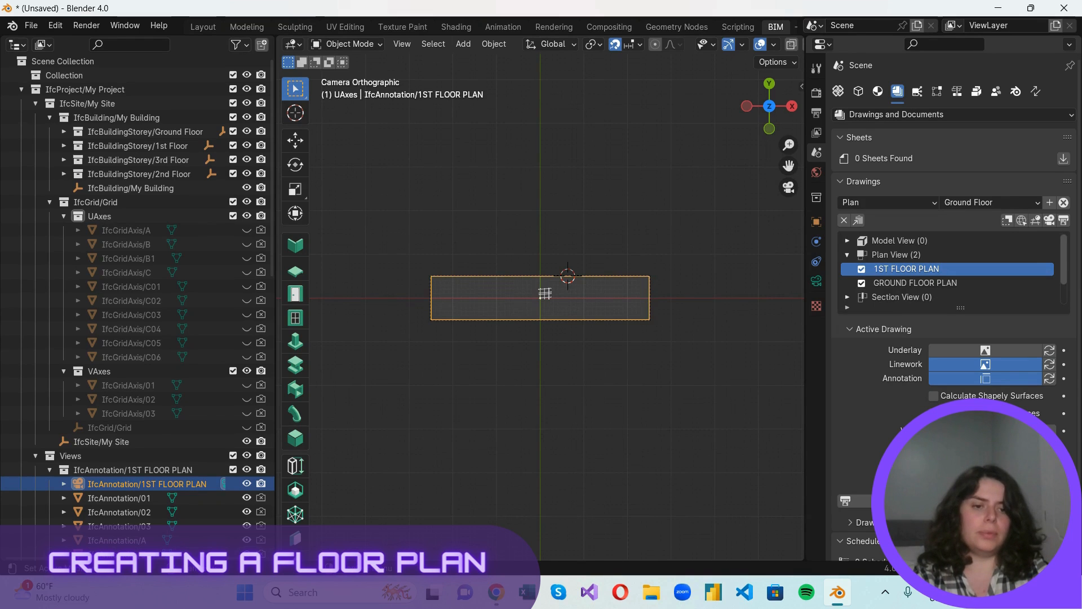
# Try a scale of 1:50 for the 1ST FLOOR PLAN drawing and inspect the grid inside its frame
pyautogui.click(986, 465)
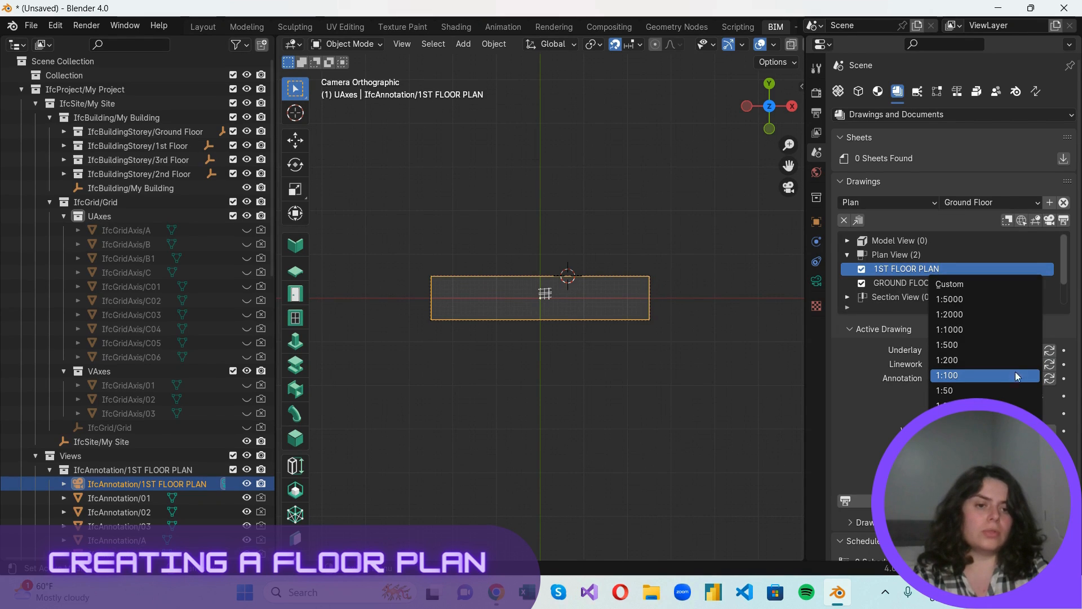
pyautogui.click(993, 391)
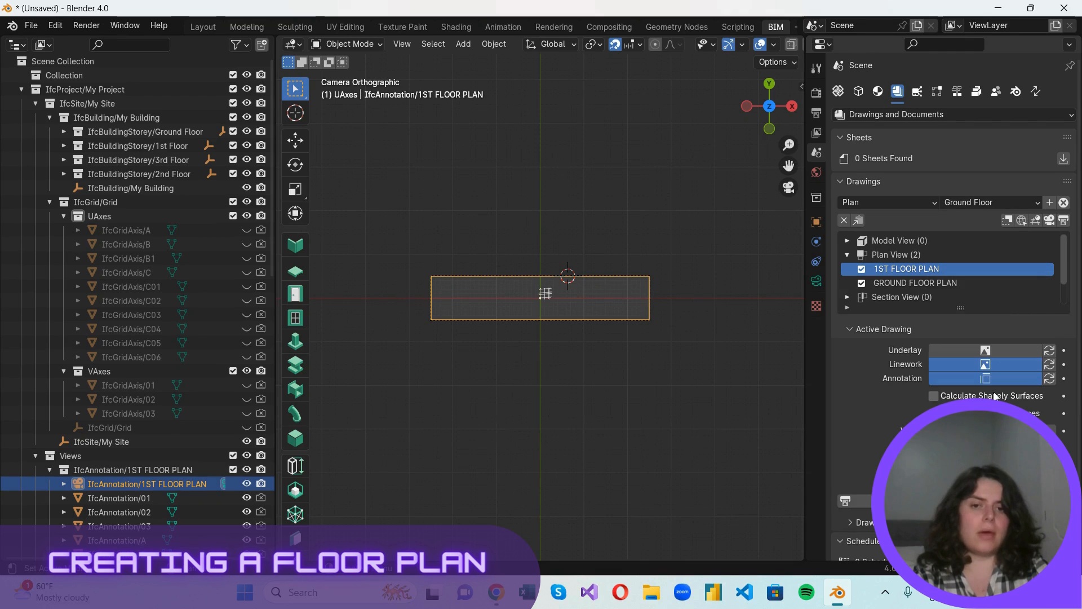
pyautogui.scroll(10, 555, 282)
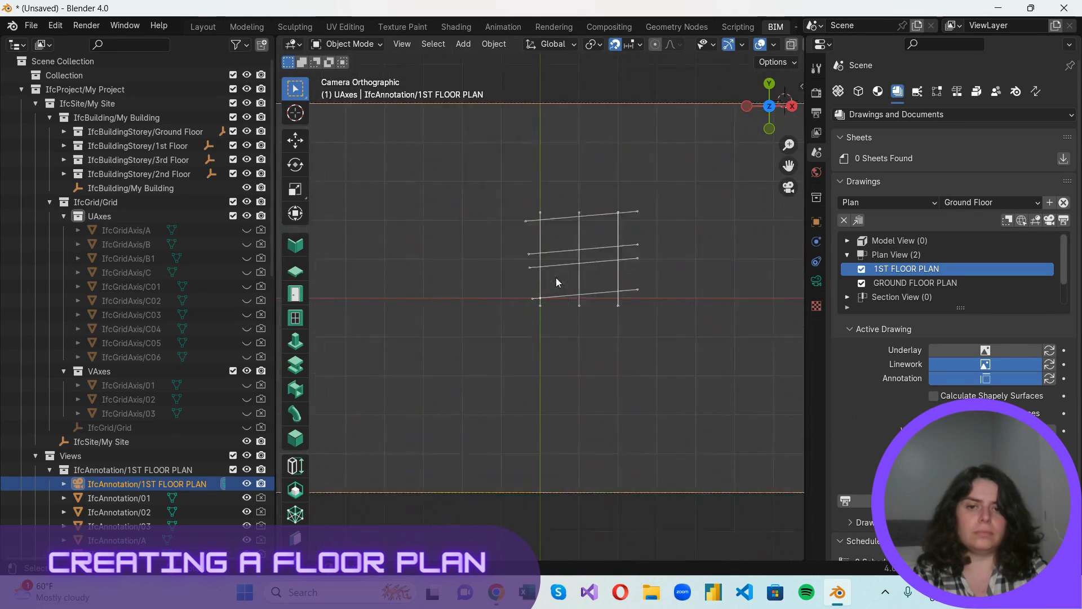
pyautogui.scroll(3, 618, 210)
pyautogui.scroll(-11, 609, 234)
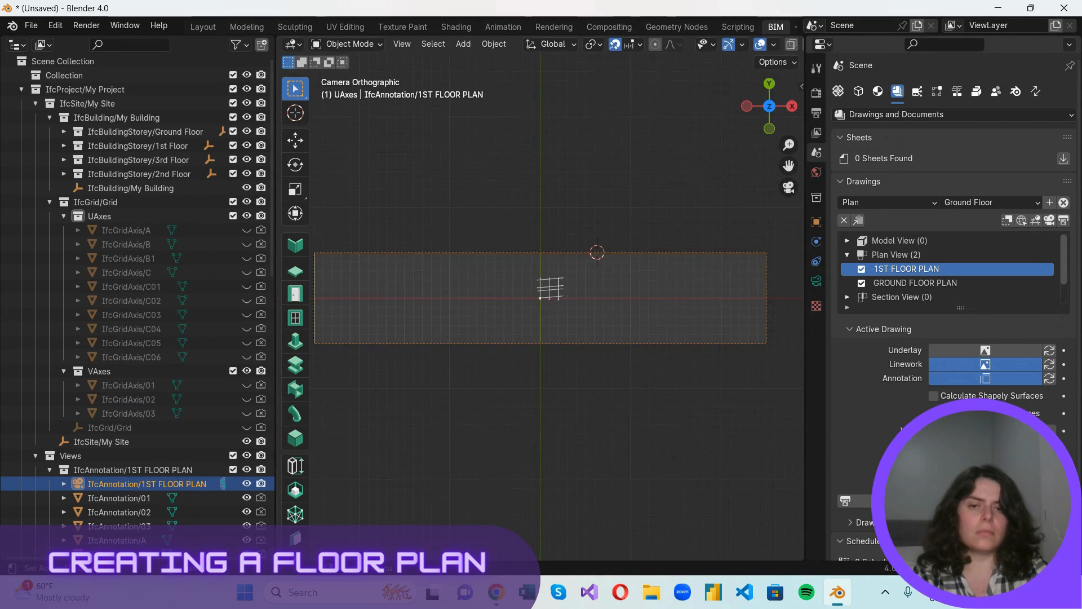
# Set the 1ST FLOOR PLAN drawing's scale to 1:100 and select its camera frame
pyautogui.click(983, 465)
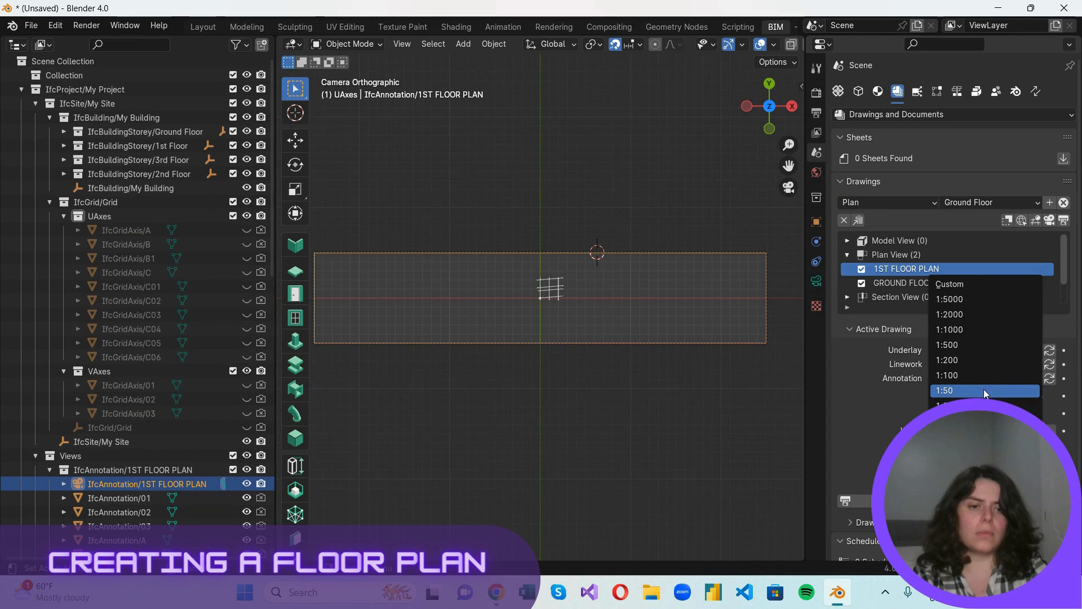
pyautogui.click(969, 376)
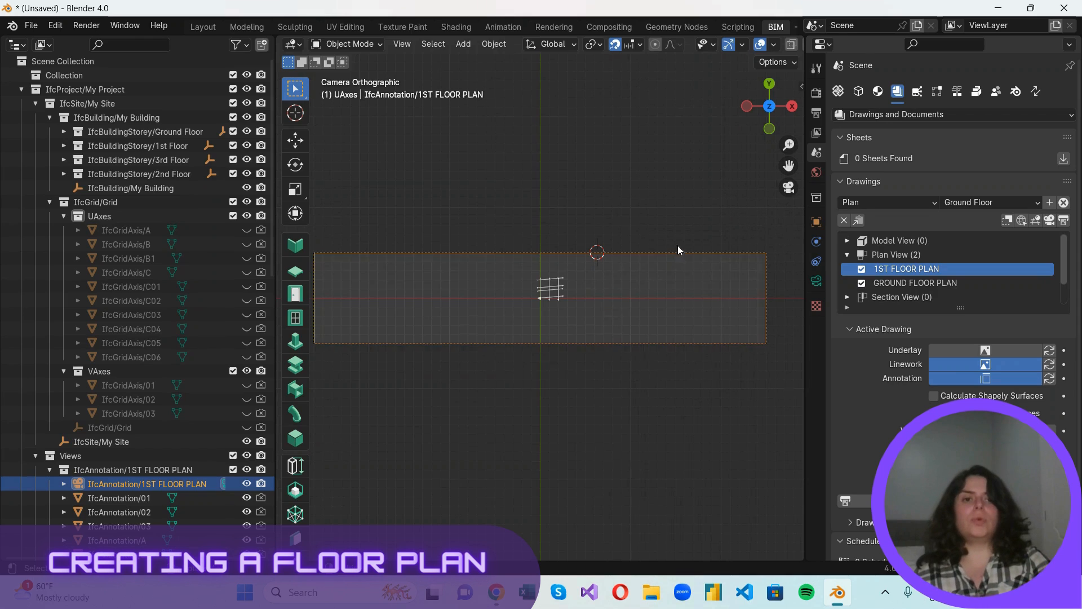
pyautogui.click(640, 257)
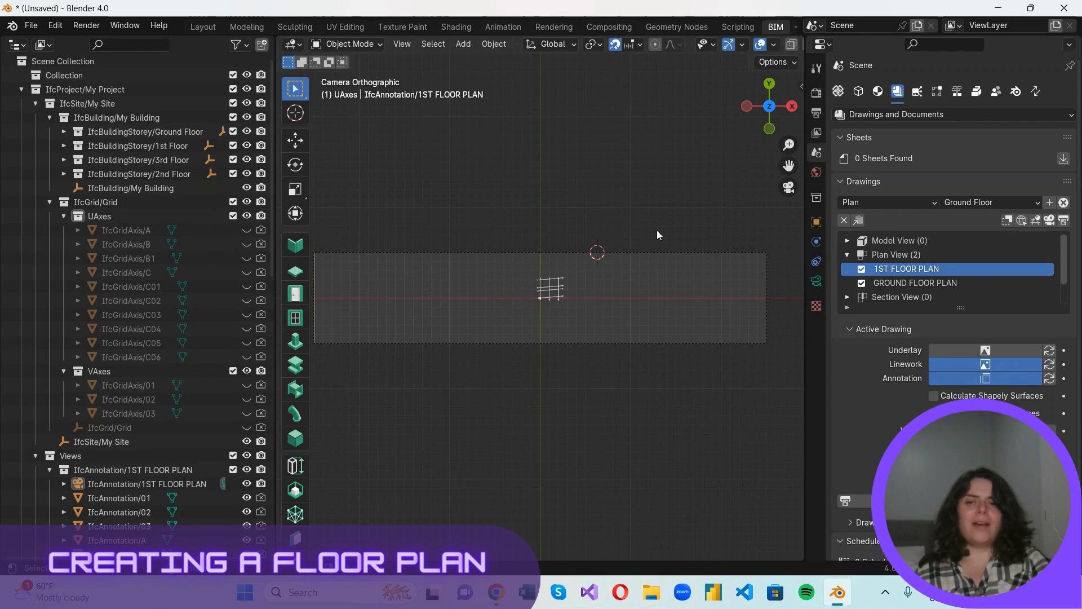
pyautogui.click(577, 255)
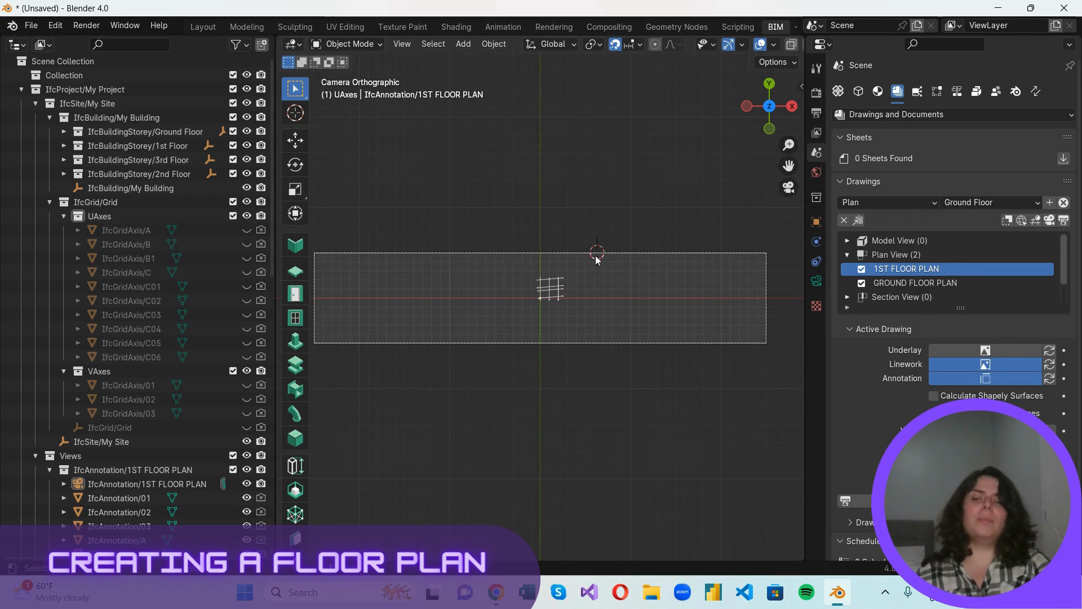
pyautogui.click(657, 254)
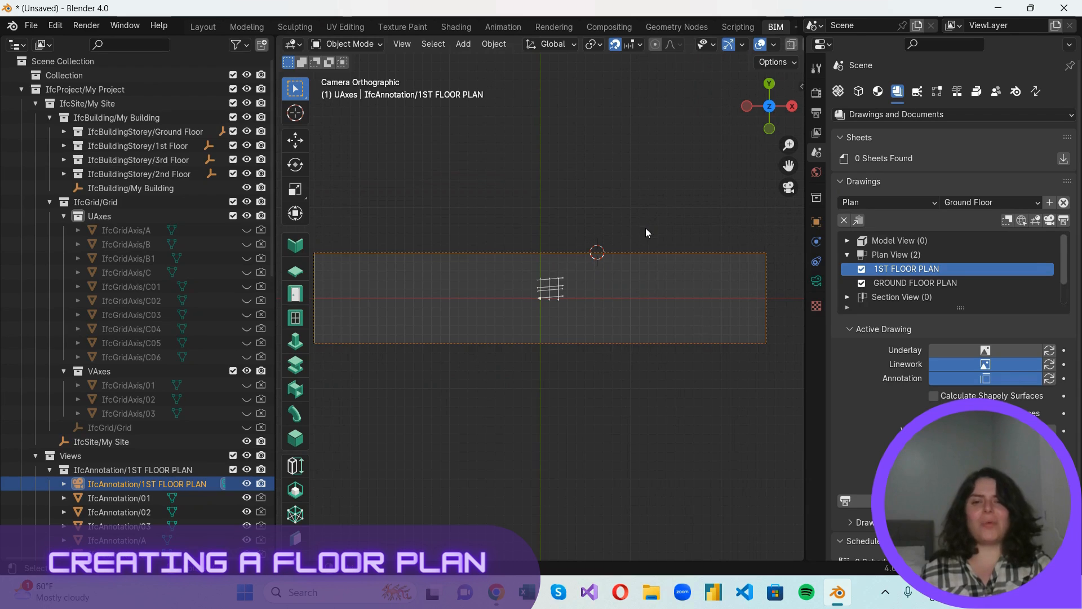
# Activate the GROUND FLOOR PLAN drawing and view the radial grid within its frame
pyautogui.click(908, 286)
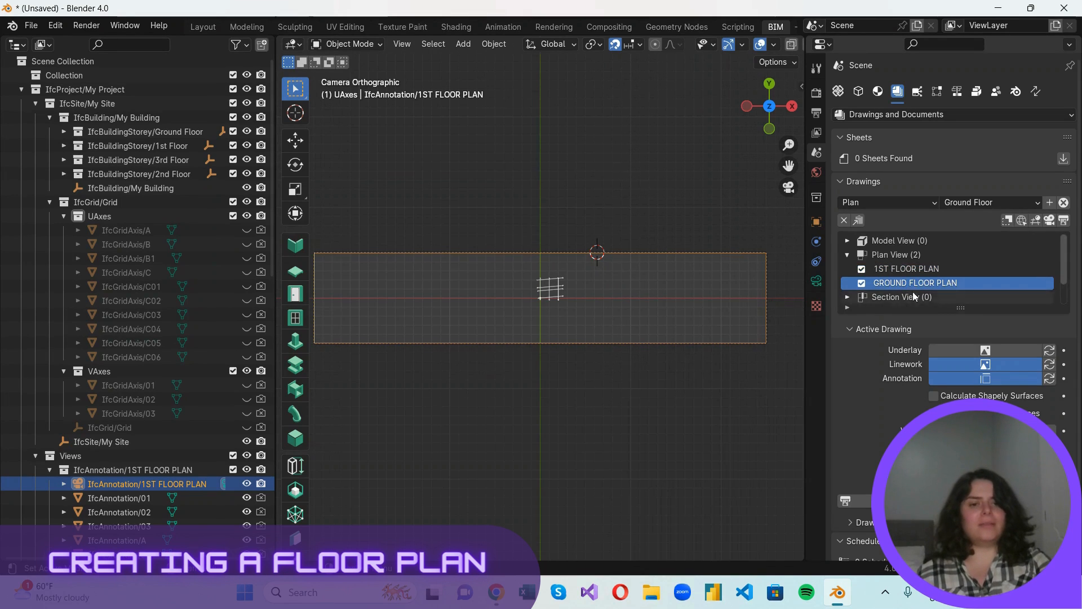
pyautogui.click(1054, 223)
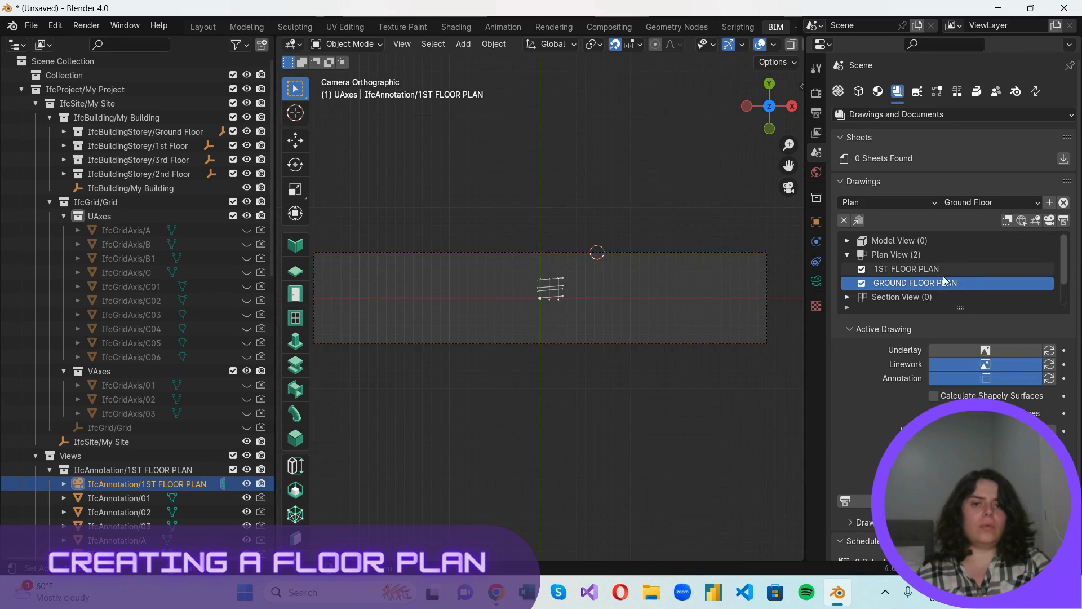
pyautogui.click(761, 262)
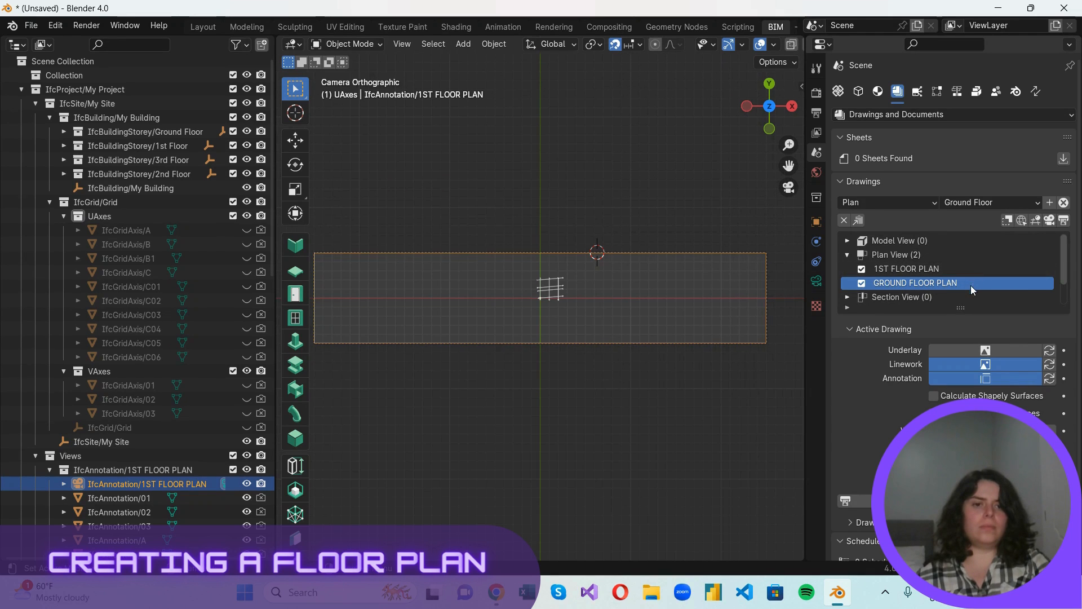
pyautogui.click(1050, 221)
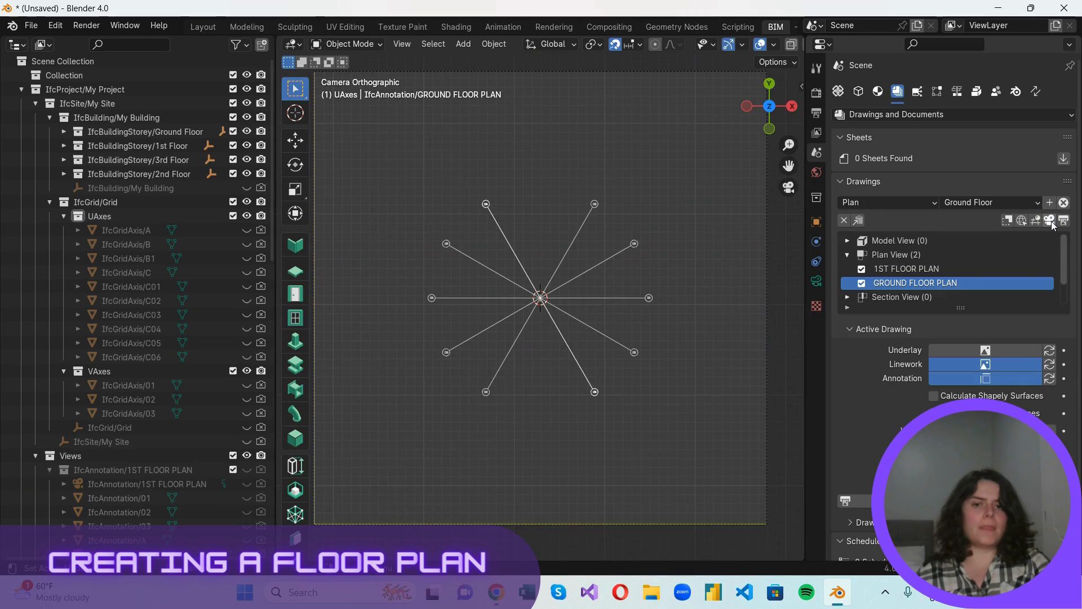
pyautogui.scroll(-2, 572, 353)
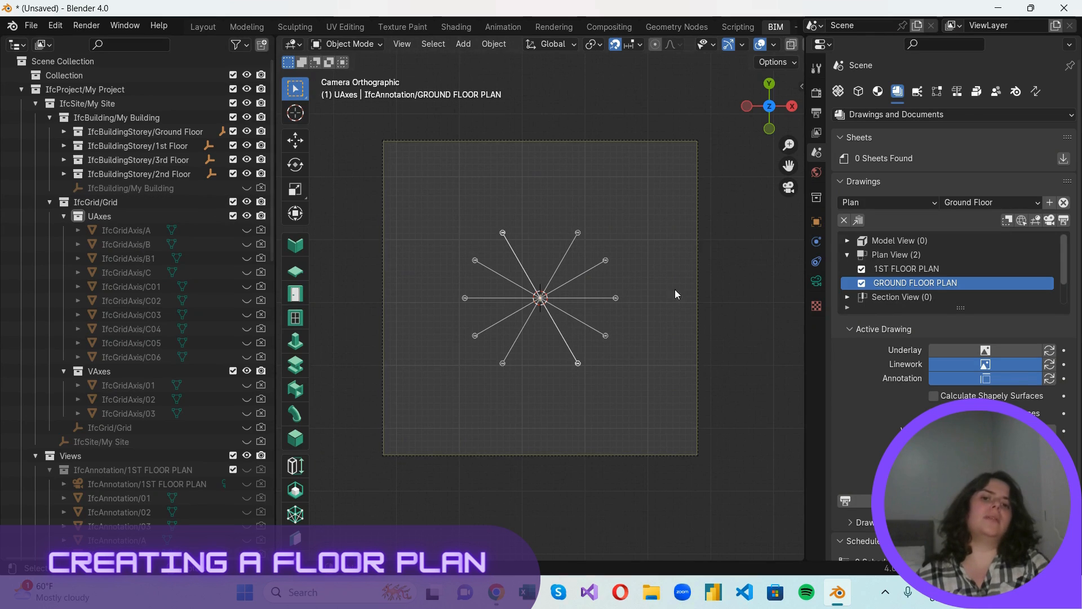
# Snap the 3D cursor to the world origin and clear the selection
pyautogui.click(975, 269)
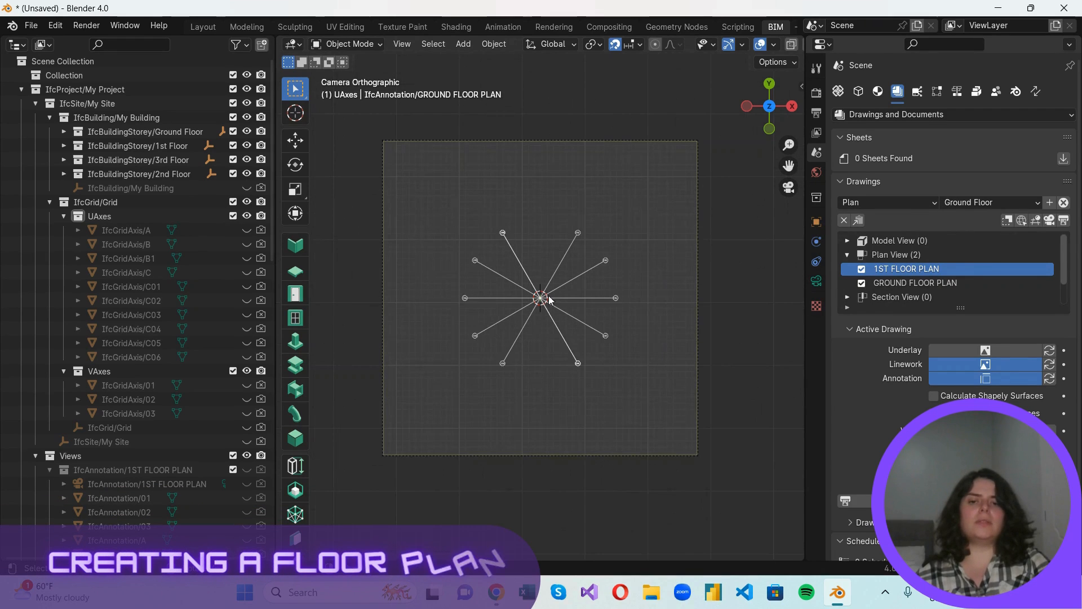
pyautogui.scroll(2, 668, 296)
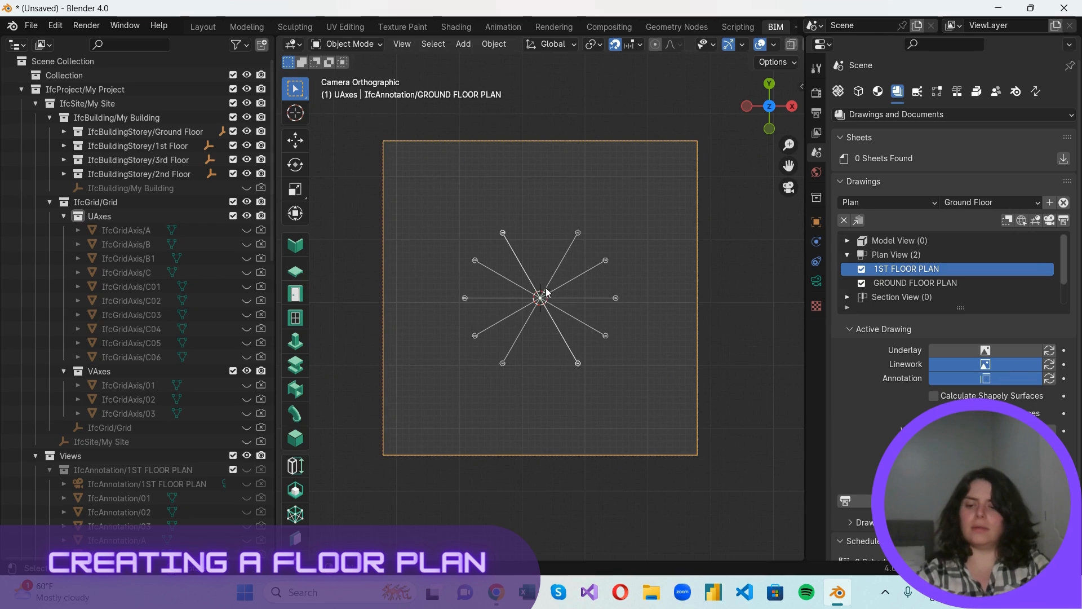
pyautogui.hotkey('shift', 's')
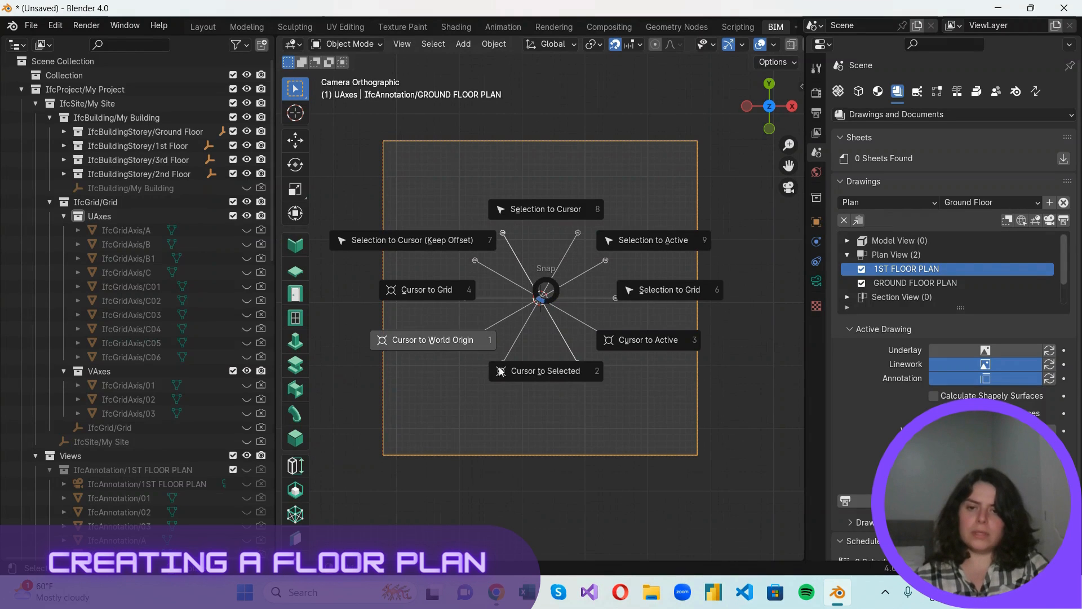
pyautogui.click(470, 347)
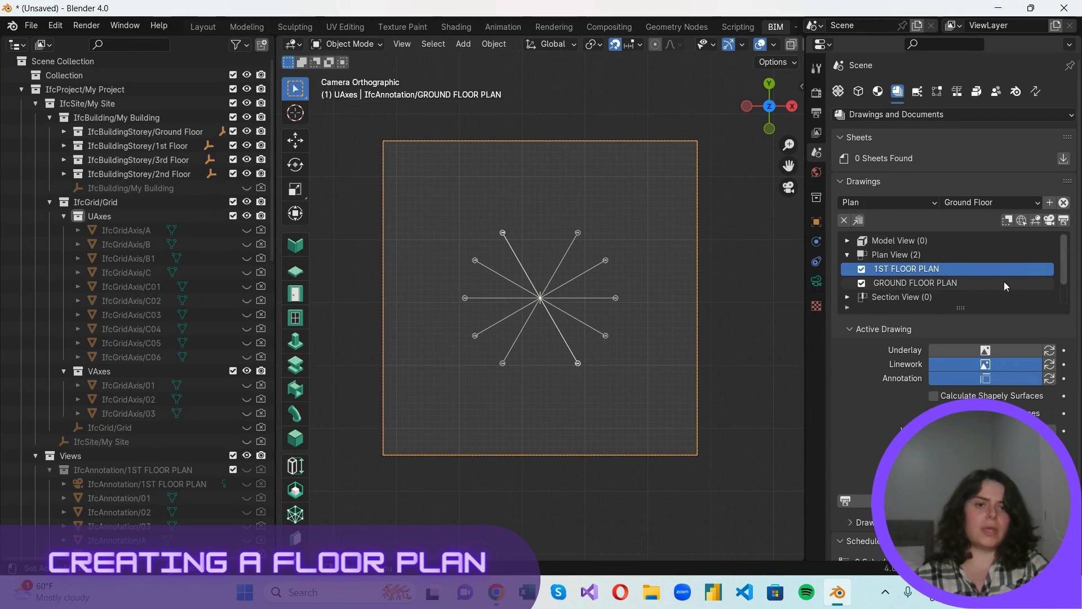
pyautogui.scroll(-5, 739, 326)
pyautogui.scroll(1, 411, 390)
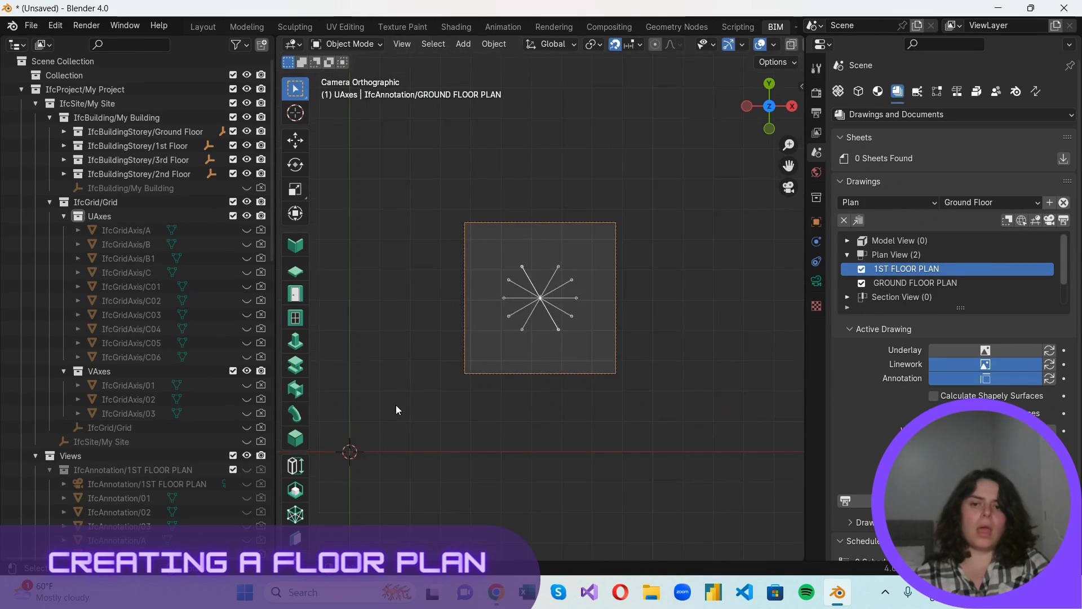
pyautogui.click(453, 394)
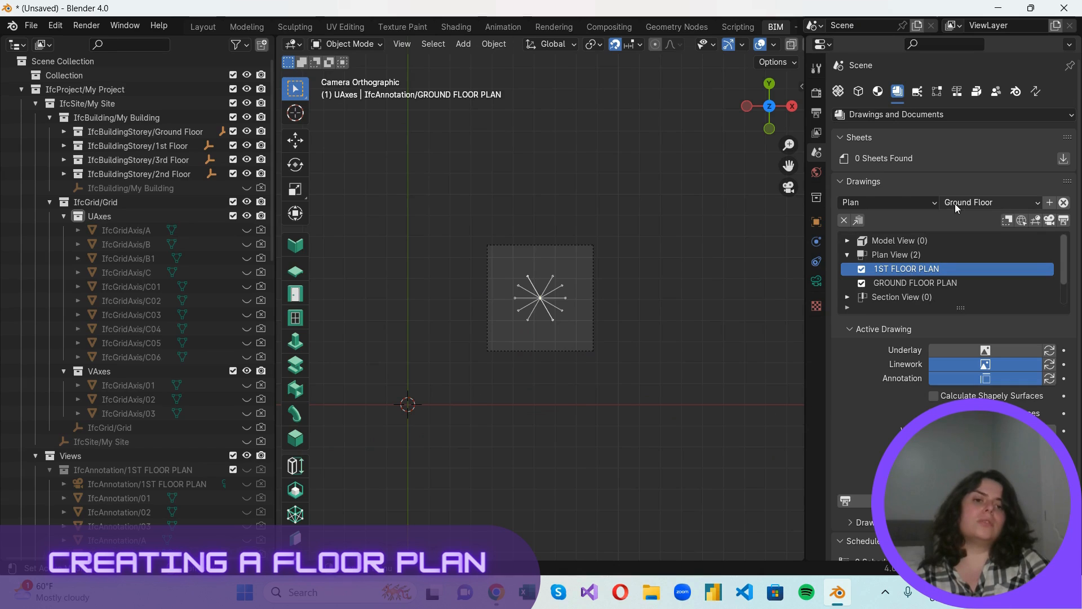
# Add a drawing with target view Elevation and location hint South at the 3D cursor
pyautogui.click(928, 201)
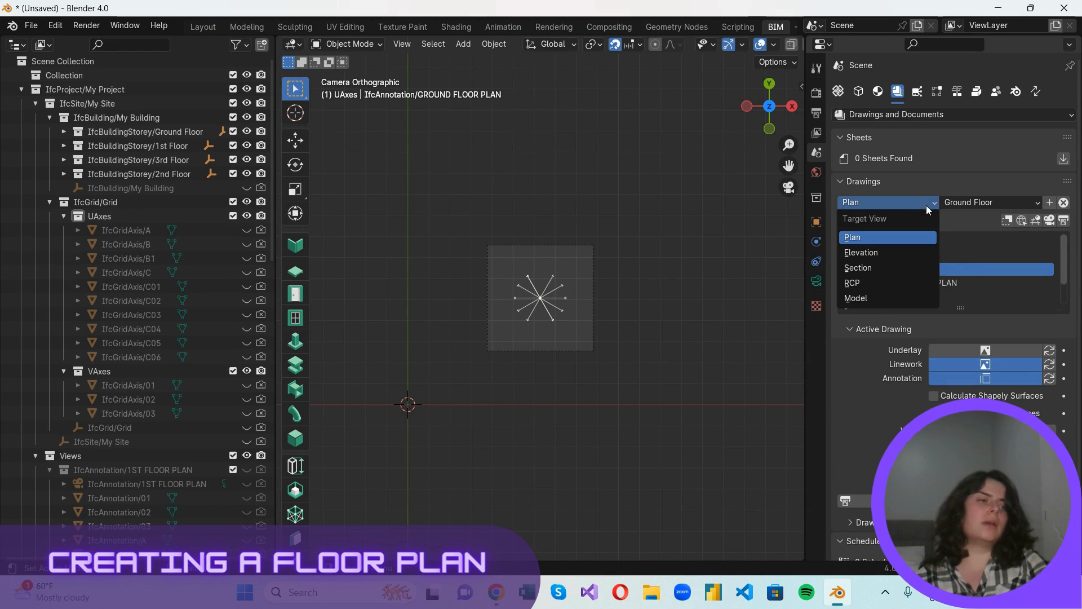
pyautogui.click(906, 251)
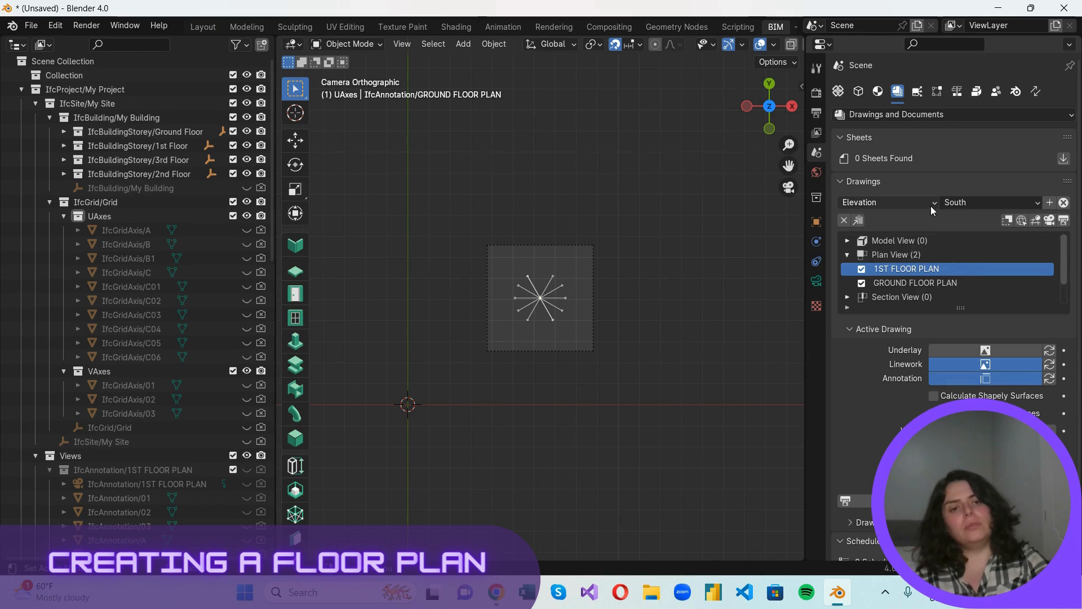
pyautogui.click(963, 204)
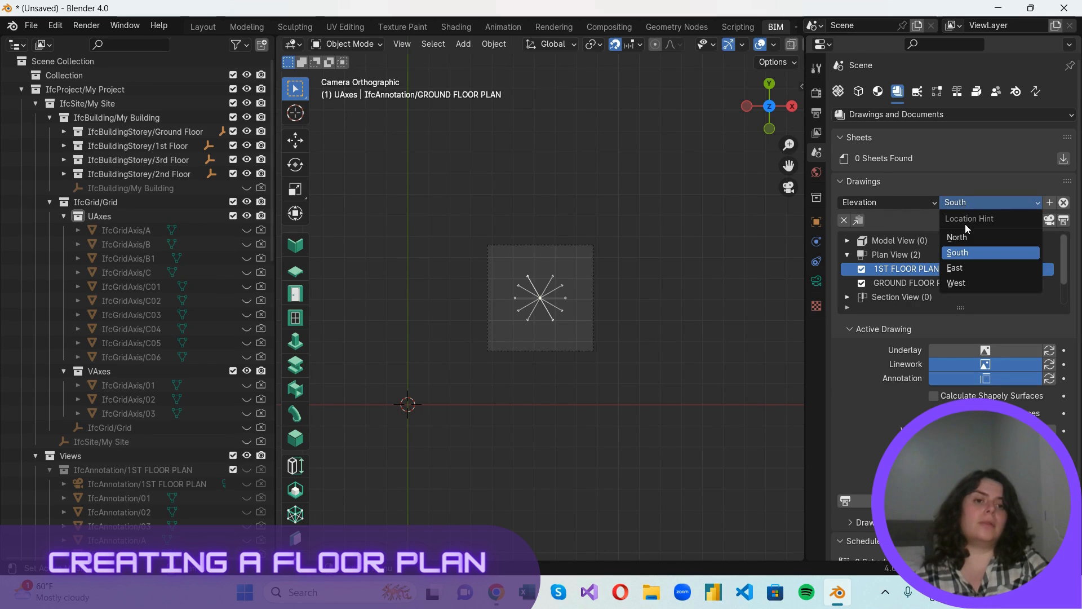
pyautogui.click(980, 253)
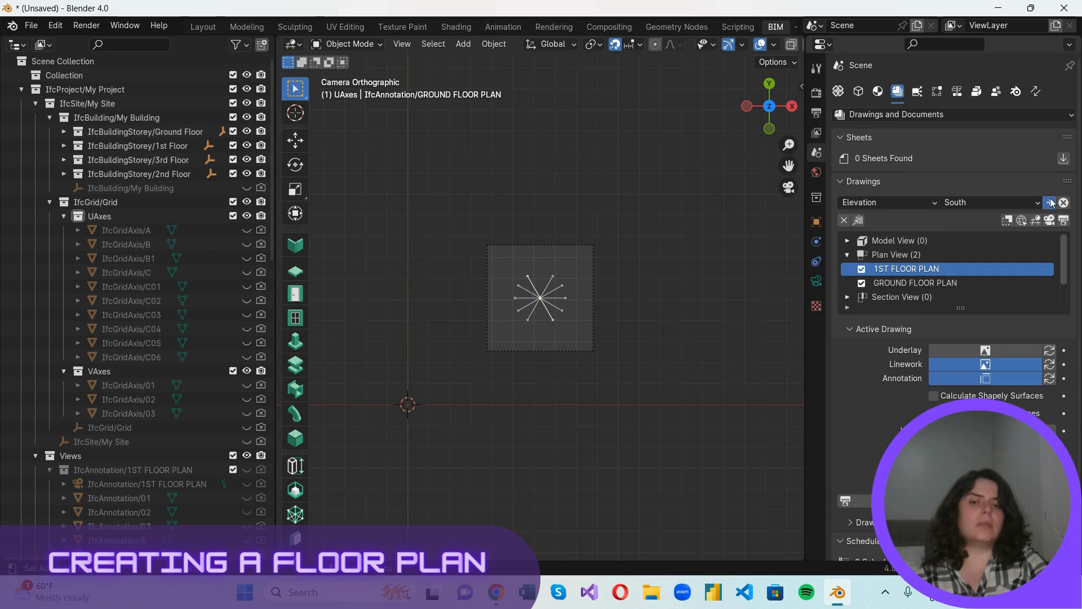
pyautogui.click(1051, 203)
pyautogui.scroll(-2, 934, 283)
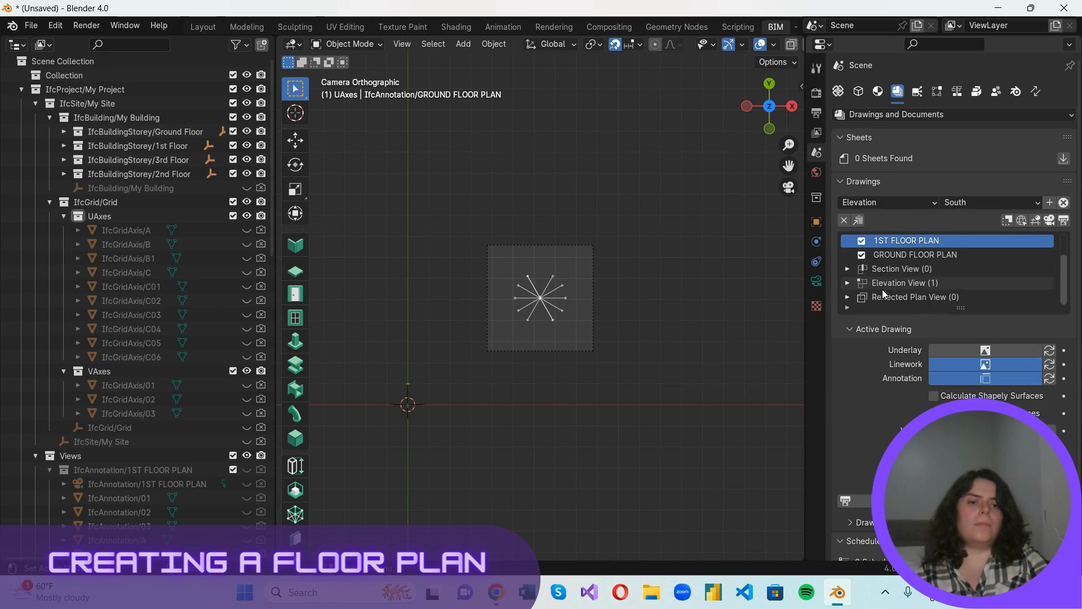
# Activate the SOUTH ELEVATION drawing under Elevation View and inspect its grid and level lines
pyautogui.click(847, 283)
pyautogui.click(922, 296)
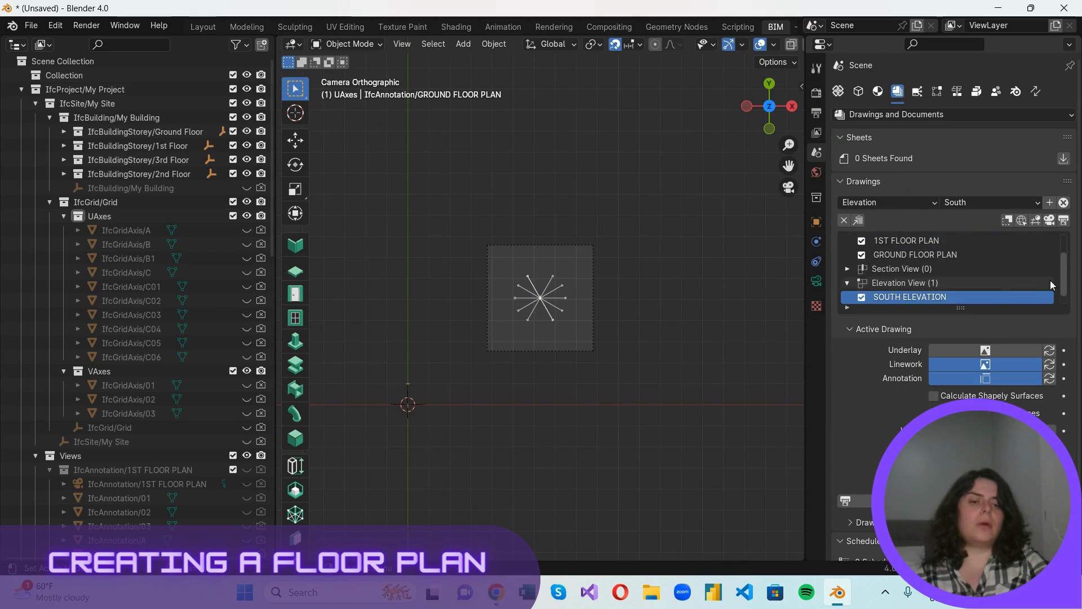
pyautogui.click(1049, 221)
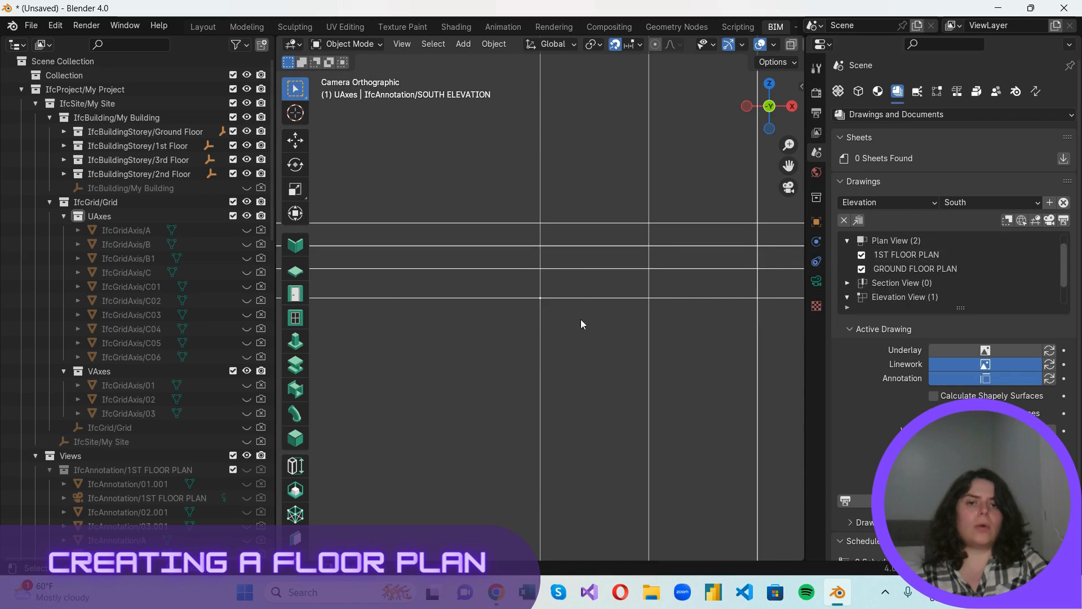
pyautogui.scroll(-3, 586, 321)
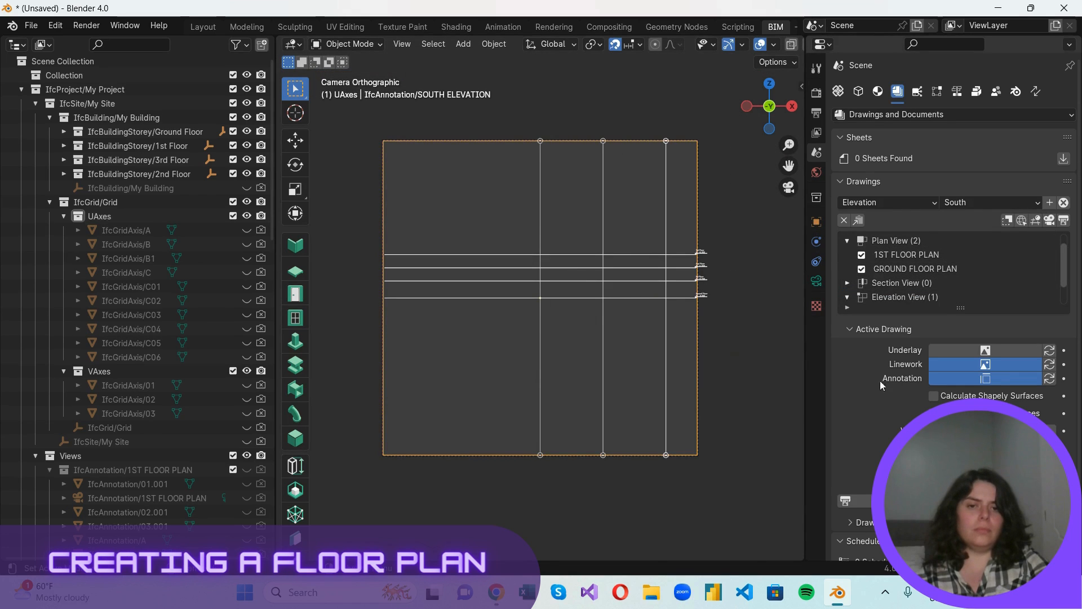
pyautogui.scroll(4, 648, 135)
pyautogui.scroll(-8, 583, 157)
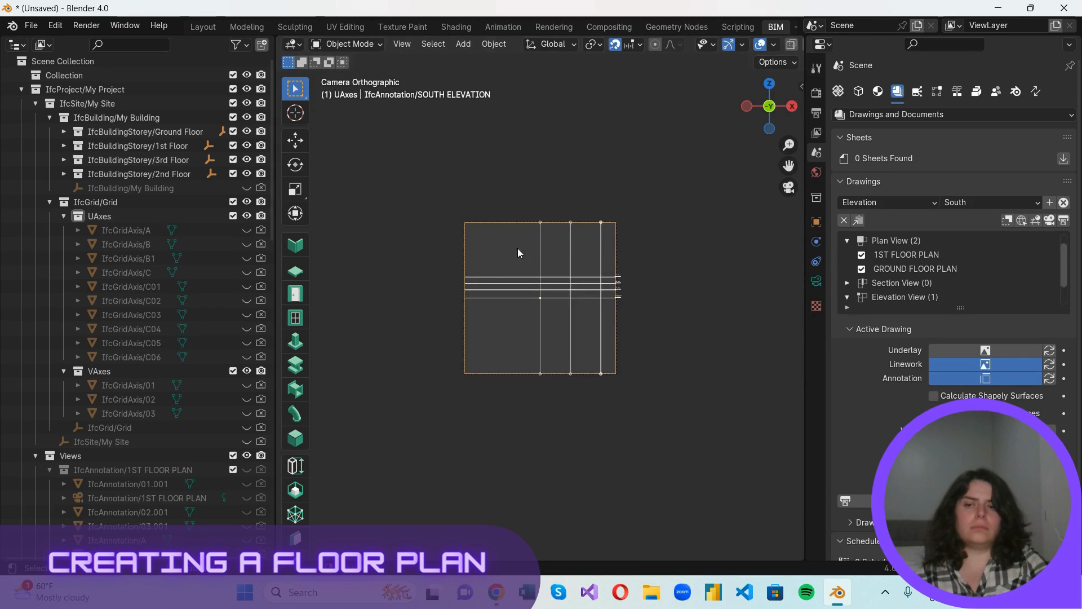
pyautogui.scroll(4, 519, 253)
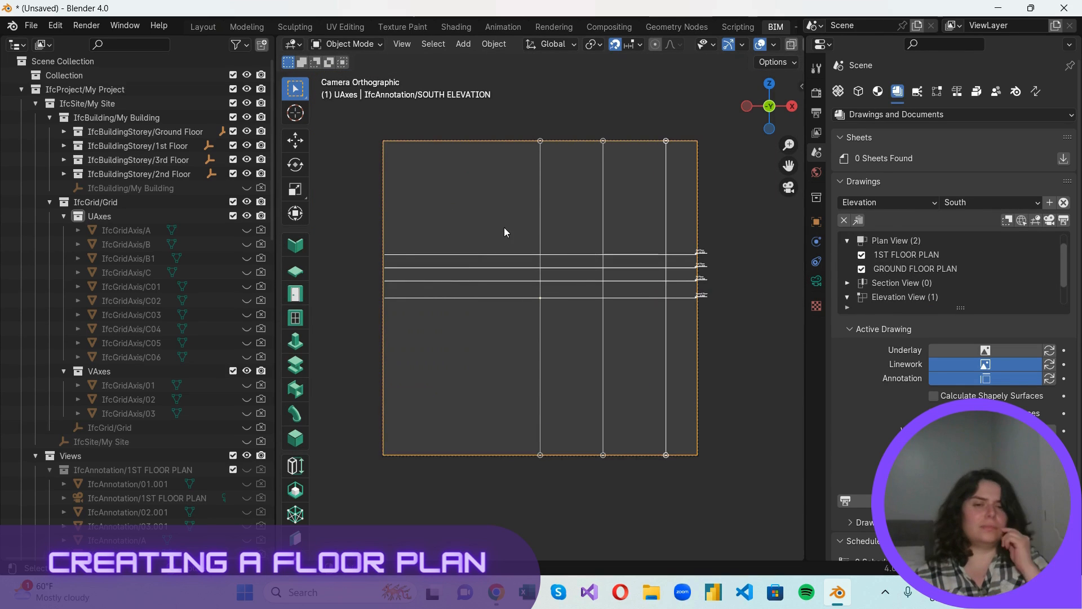